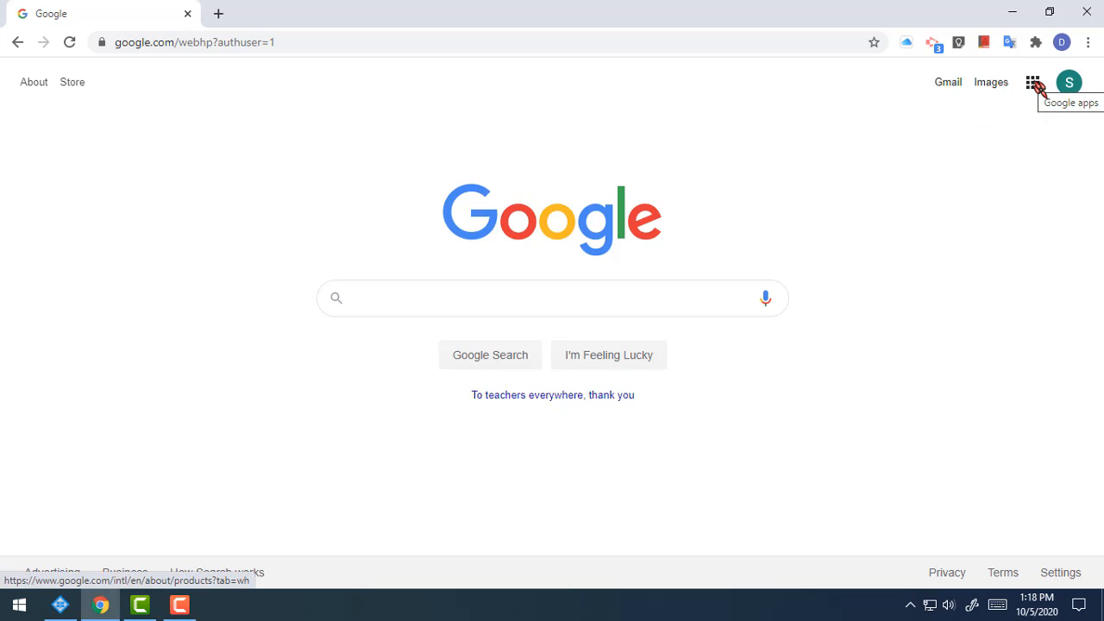
Step: Go to Google Docs from the apps grid and scroll down to the recent documents, including Computer Class
{"action": "left_click", "coordinate": [1034, 84]}
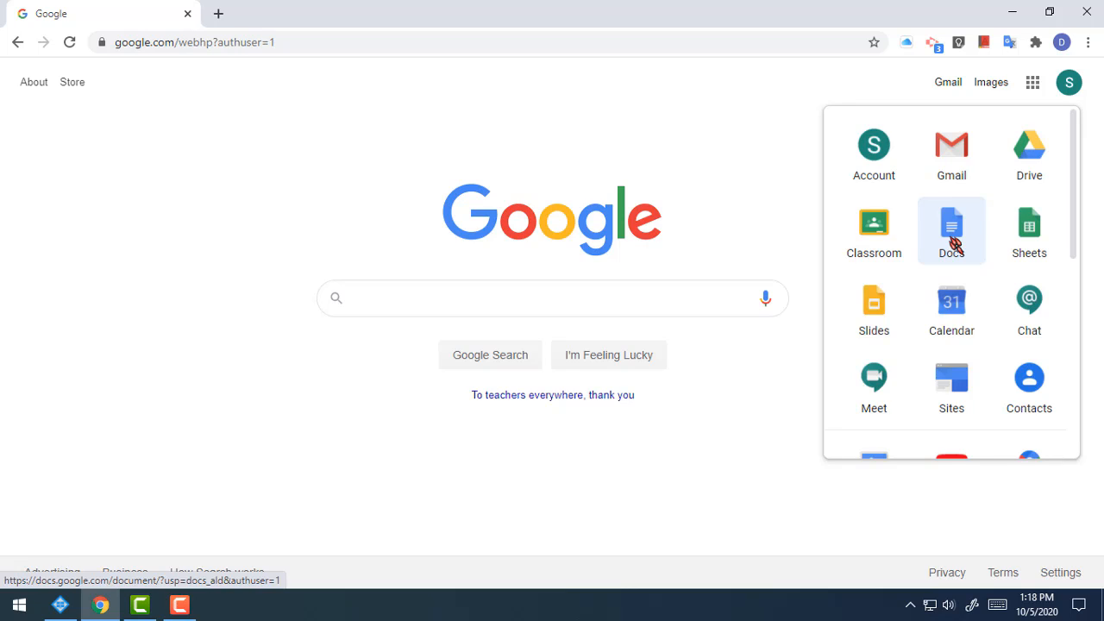
{"action": "left_click", "coordinate": [953, 243]}
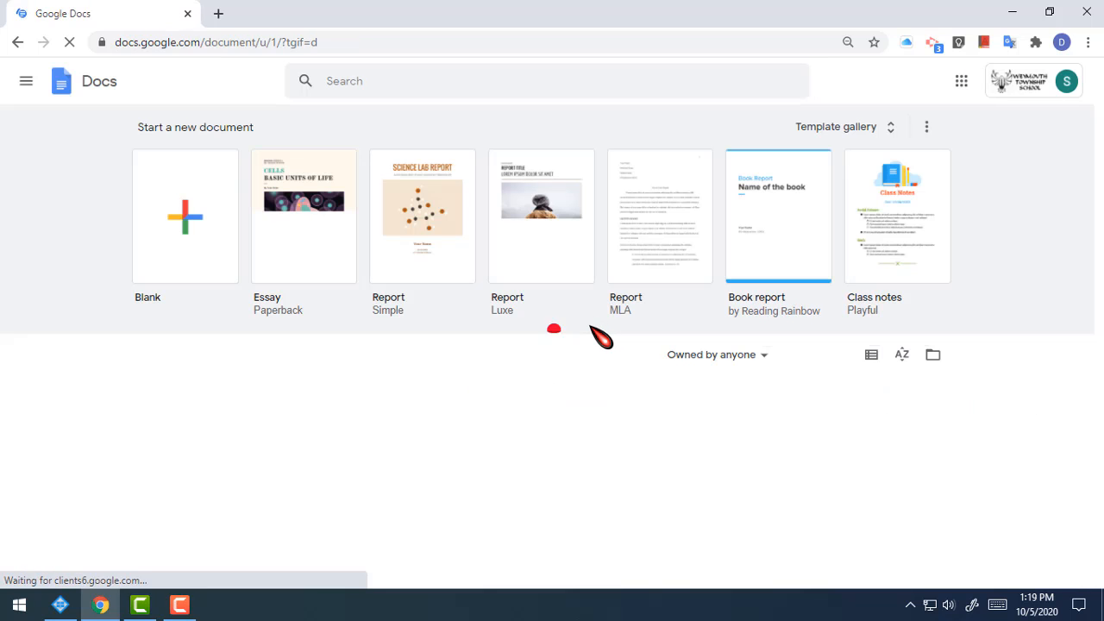
{"action": "scroll", "coordinate": [665, 461], "scroll_direction": "down", "scroll_amount": 1}
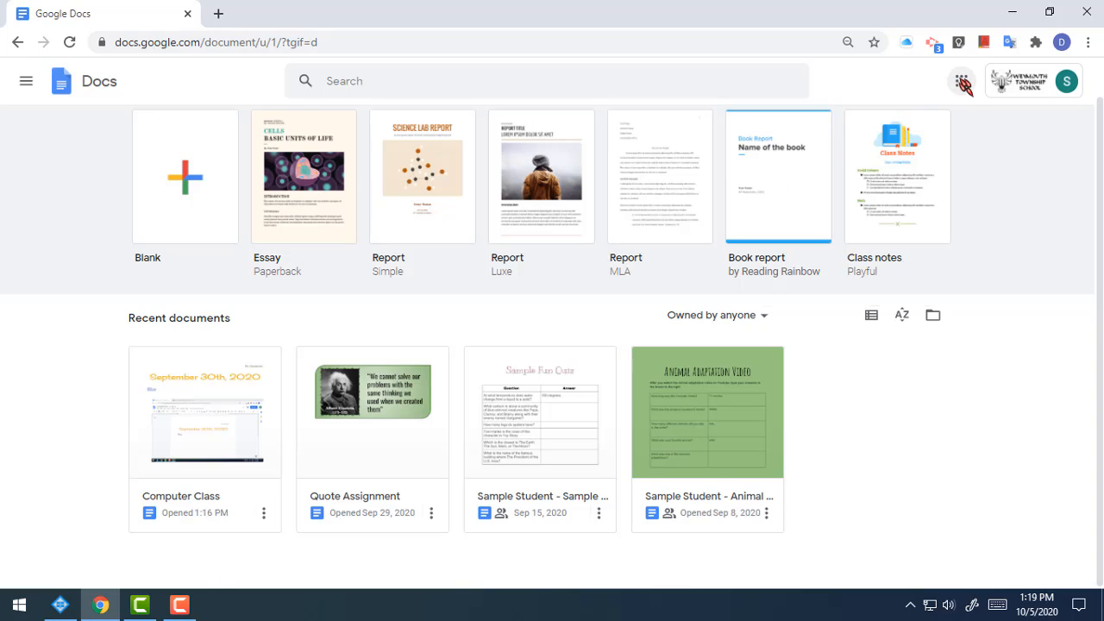
Step: Open Google Drive's My Drive in a new tab, showing Quick Access and the Classroom folder
{"action": "left_click", "coordinate": [960, 81]}
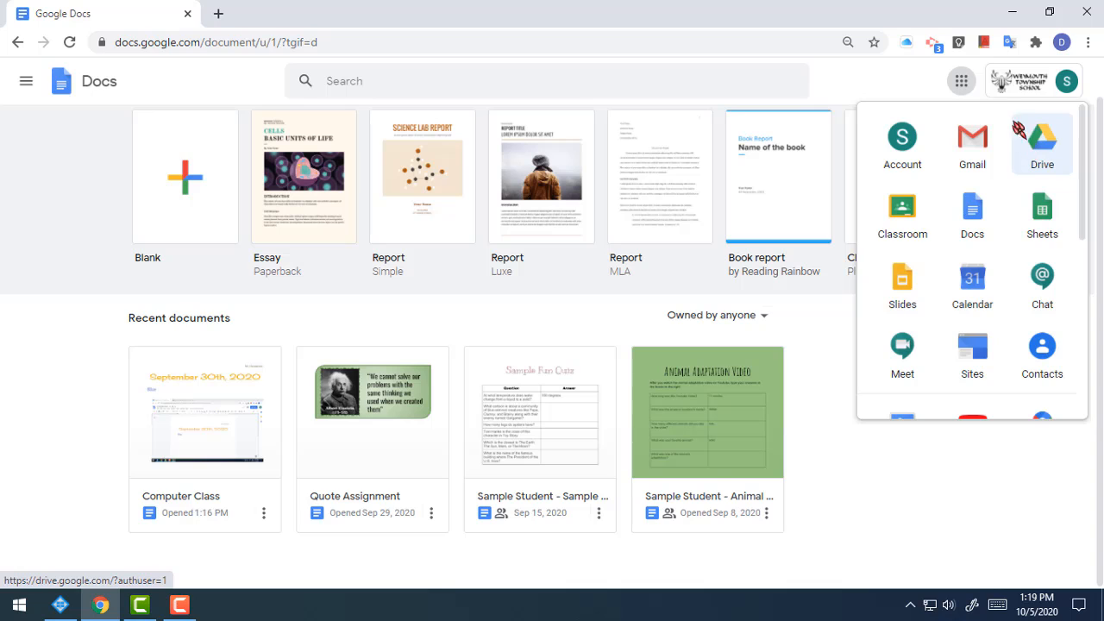
{"action": "left_click", "coordinate": [1041, 154]}
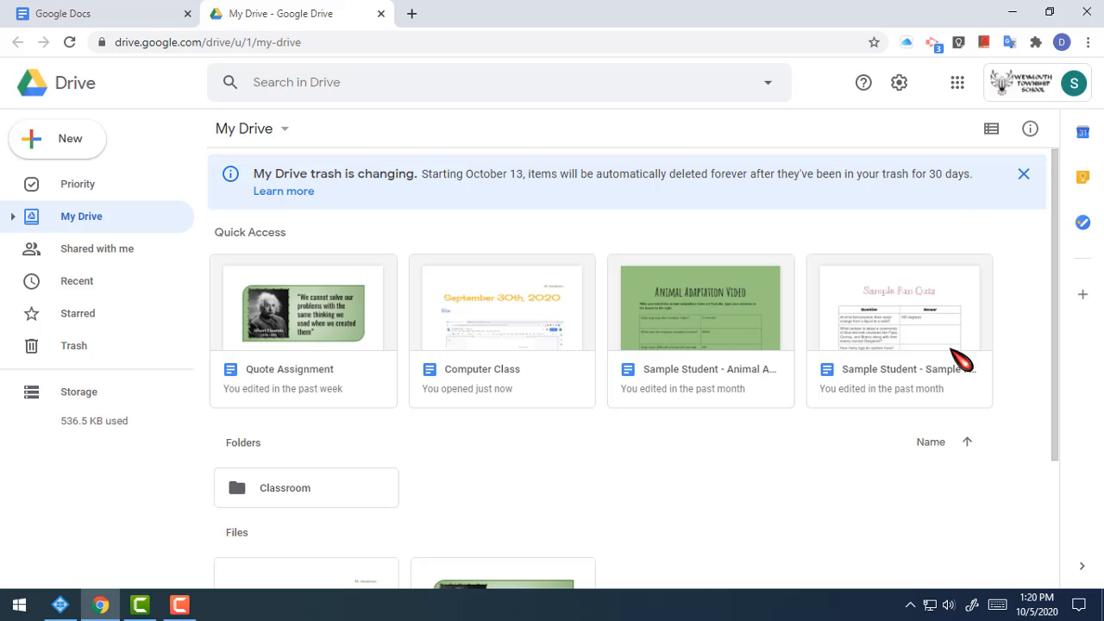
{"action": "scroll", "coordinate": [919, 455], "scroll_direction": "down", "scroll_amount": 2}
{"action": "scroll", "coordinate": [916, 453], "scroll_direction": "up", "scroll_amount": 2}
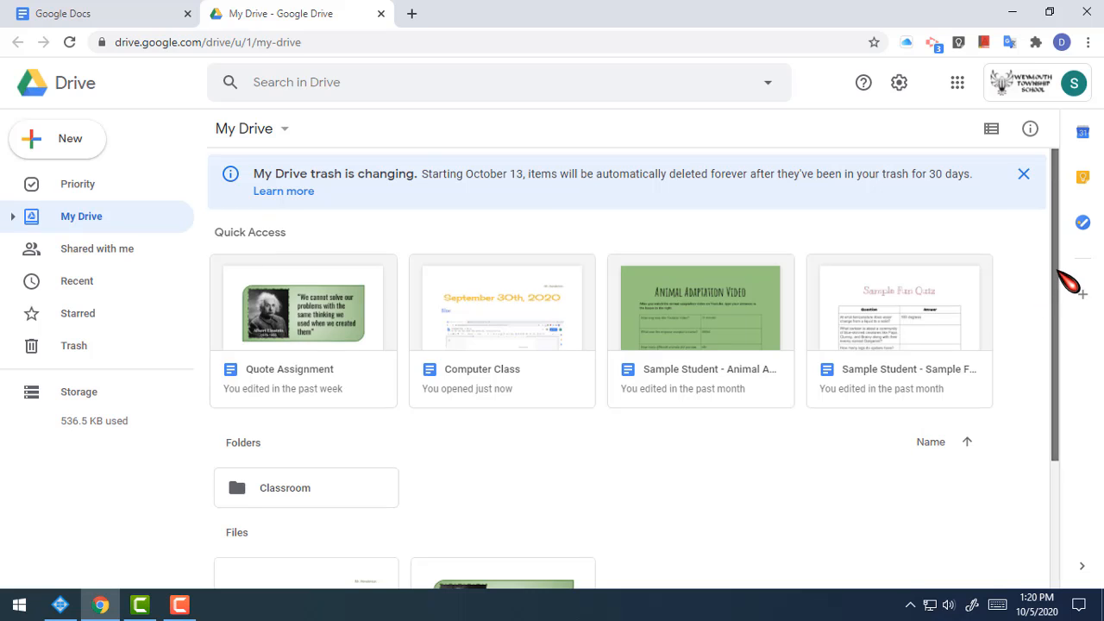
{"action": "mouse_move", "coordinate": [1069, 283]}
{"action": "left_mouse_down"}
{"action": "mouse_move", "coordinate": [1064, 458]}
{"action": "mouse_move", "coordinate": [1073, 297]}
{"action": "left_mouse_up"}
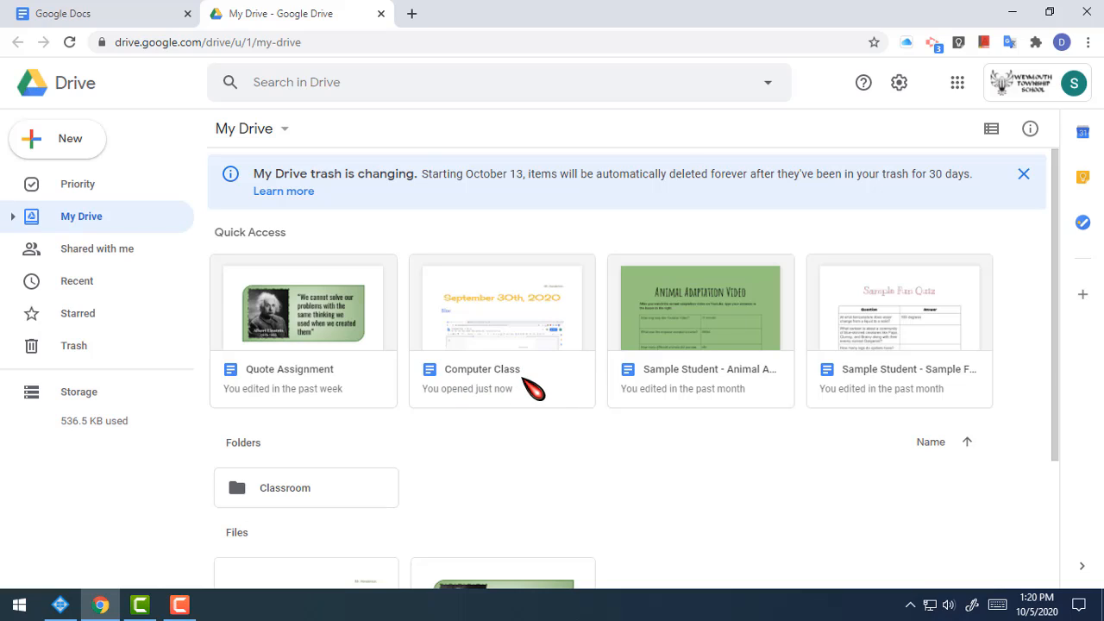
Step: Open the Computer Class file from Drive, dismiss the Citations tip and look through the document
{"action": "left_click", "coordinate": [507, 323]}
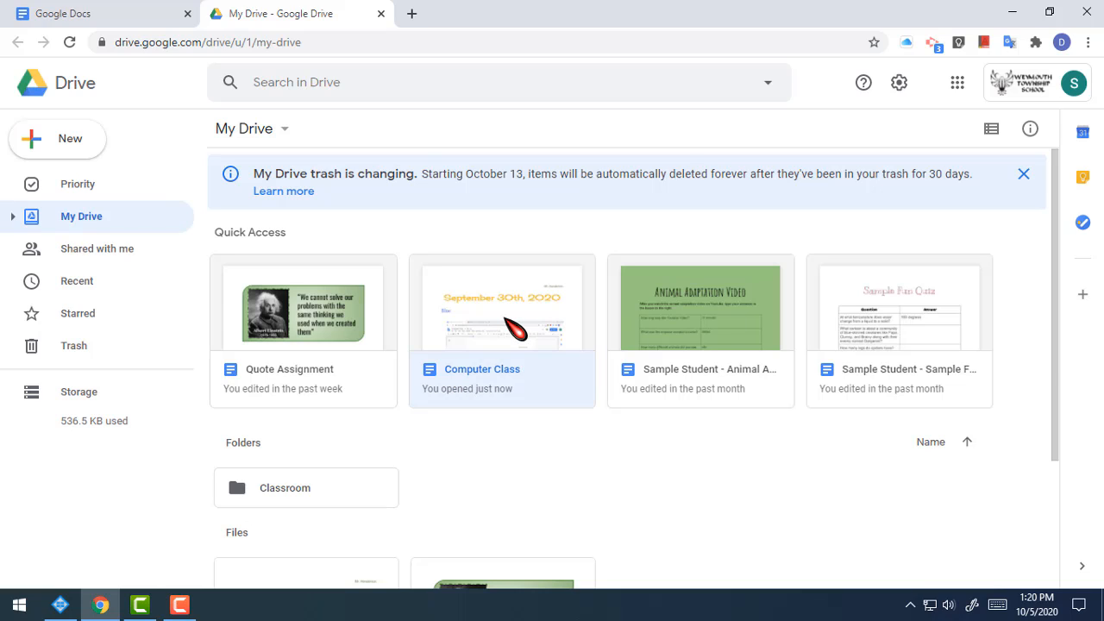
{"action": "double_click", "coordinate": [507, 324]}
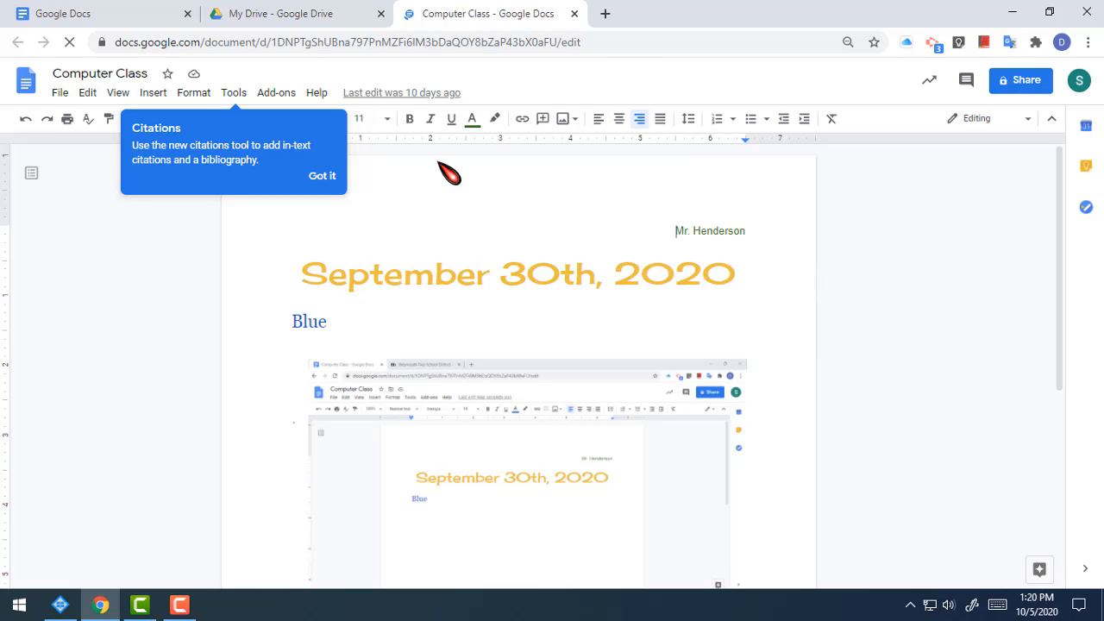
{"action": "left_click", "coordinate": [321, 175]}
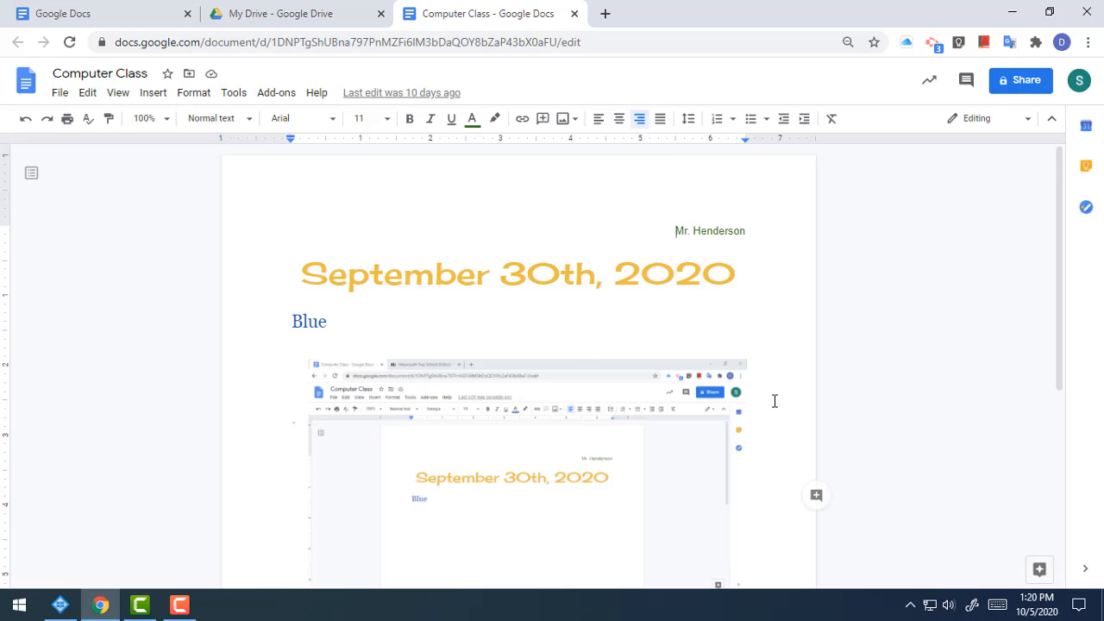
{"action": "scroll", "coordinate": [710, 445], "scroll_direction": "down", "scroll_amount": 3}
{"action": "scroll", "coordinate": [682, 387], "scroll_direction": "up", "scroll_amount": 2}
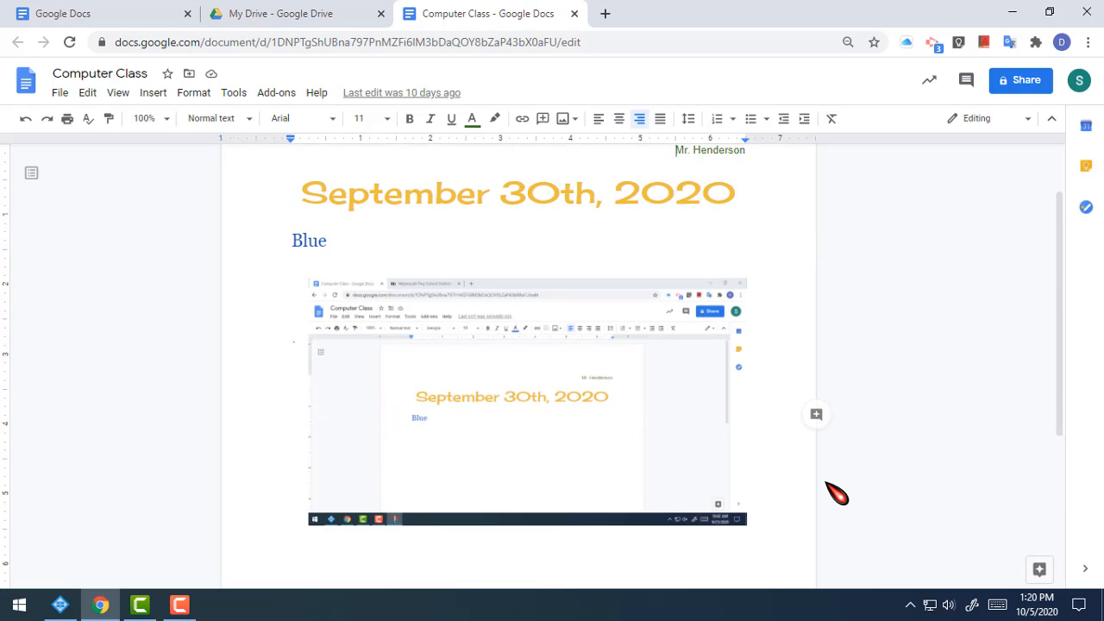
{"action": "scroll", "coordinate": [833, 486], "scroll_direction": "down", "scroll_amount": 2}
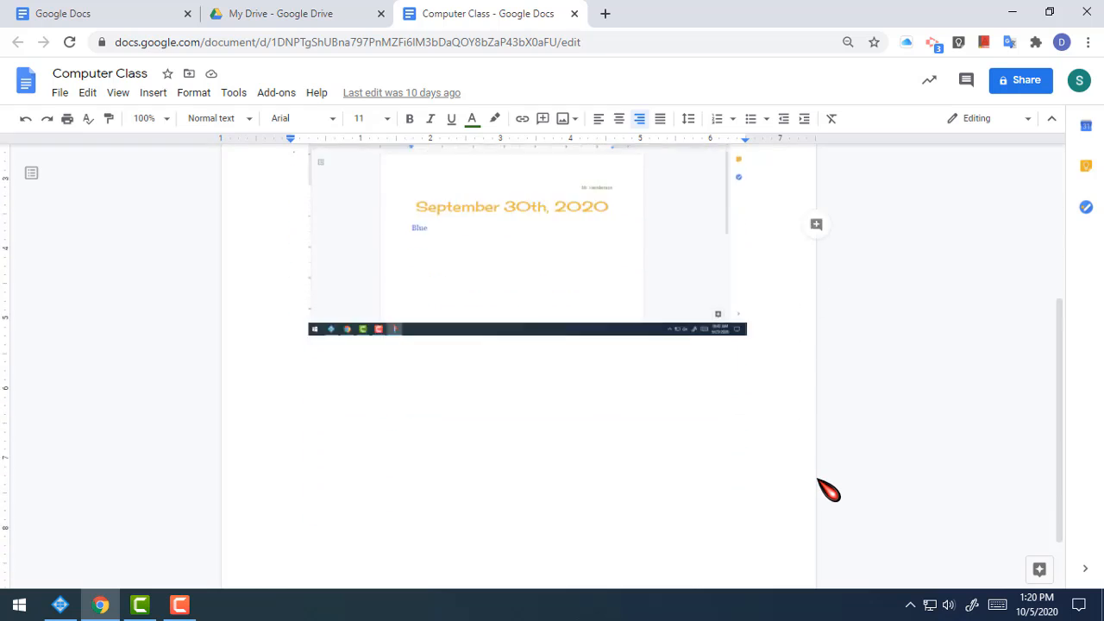
{"action": "scroll", "coordinate": [833, 485], "scroll_direction": "up", "scroll_amount": 3}
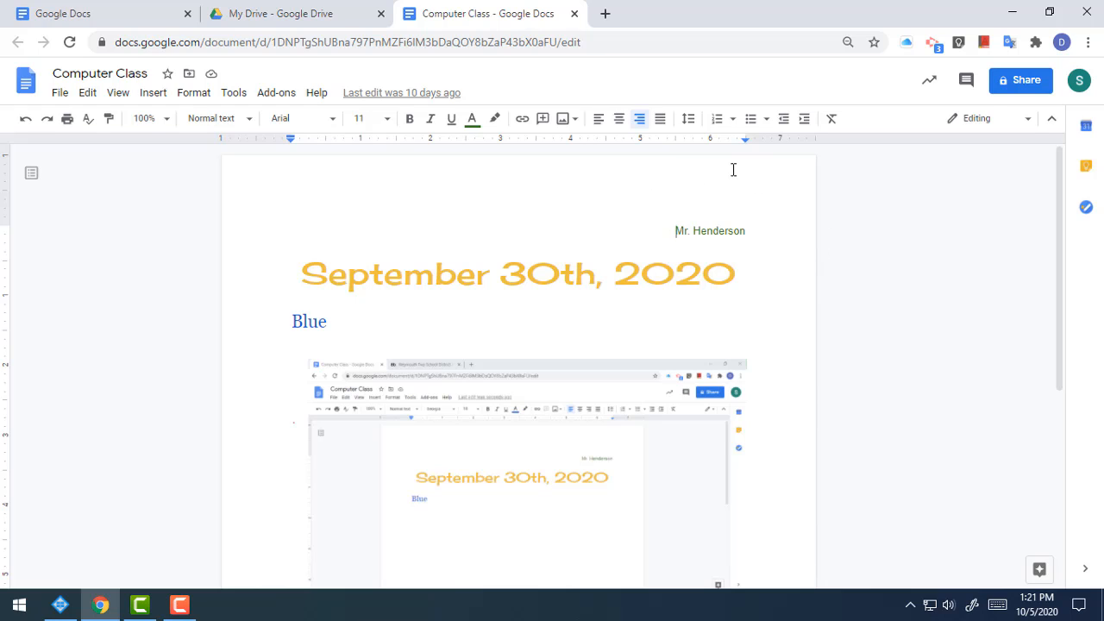
{"action": "scroll", "coordinate": [613, 269], "scroll_direction": "down", "scroll_amount": 5}
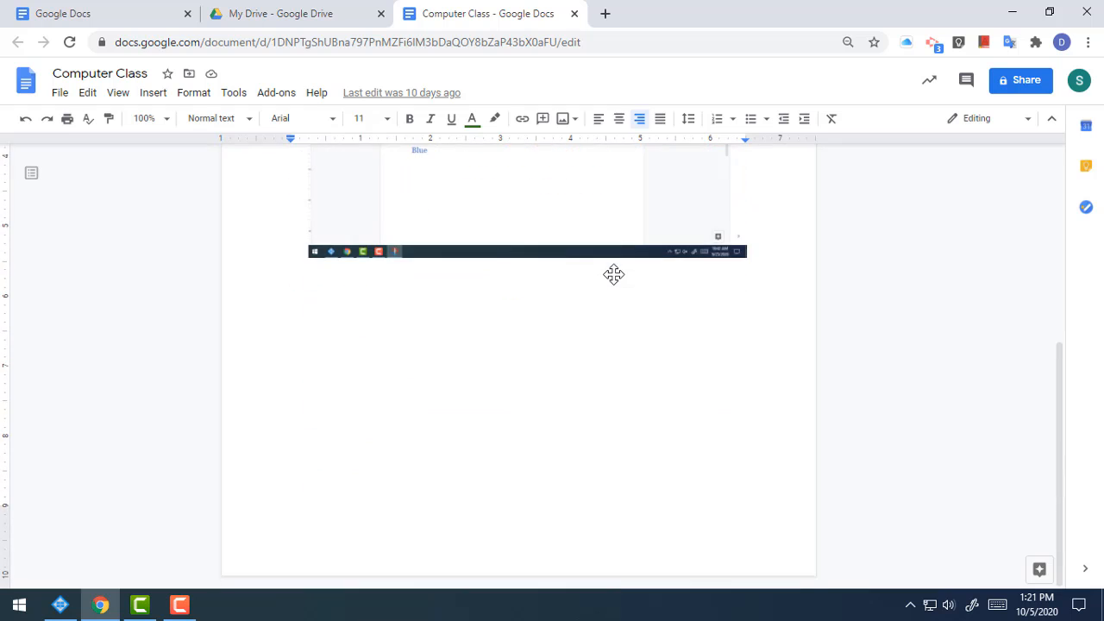
{"action": "scroll", "coordinate": [613, 274], "scroll_direction": "up", "scroll_amount": 5}
{"action": "scroll", "coordinate": [613, 274], "scroll_direction": "down", "scroll_amount": 5}
{"action": "scroll", "coordinate": [638, 308], "scroll_direction": "up", "scroll_amount": 5}
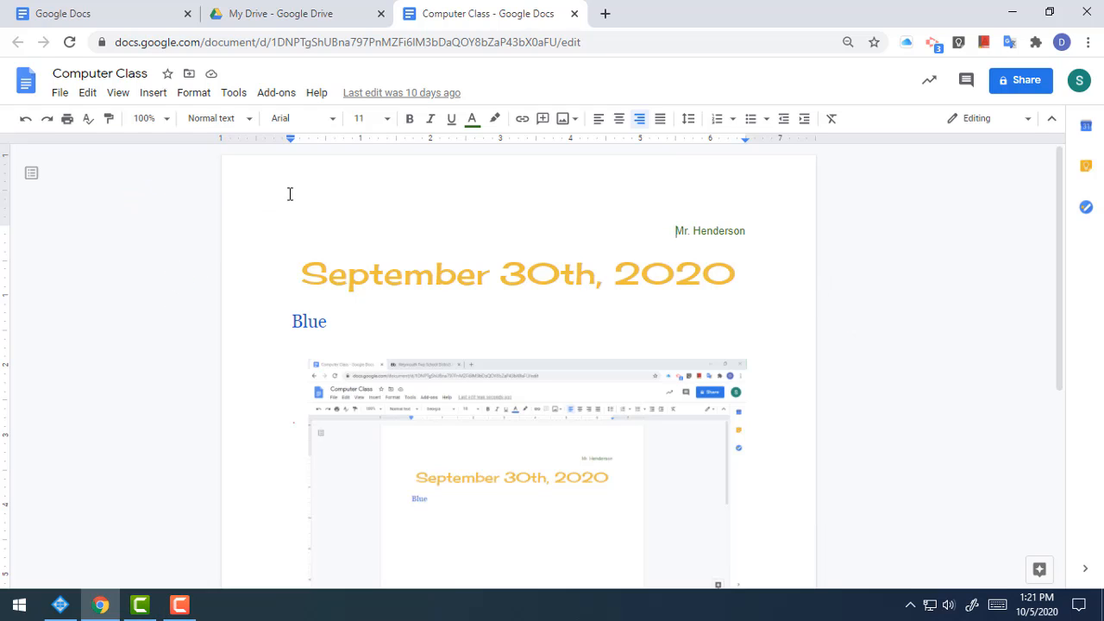
Step: In Page setup, switch the Computer Class pages to Landscape with a light green page color
{"action": "left_click", "coordinate": [61, 93]}
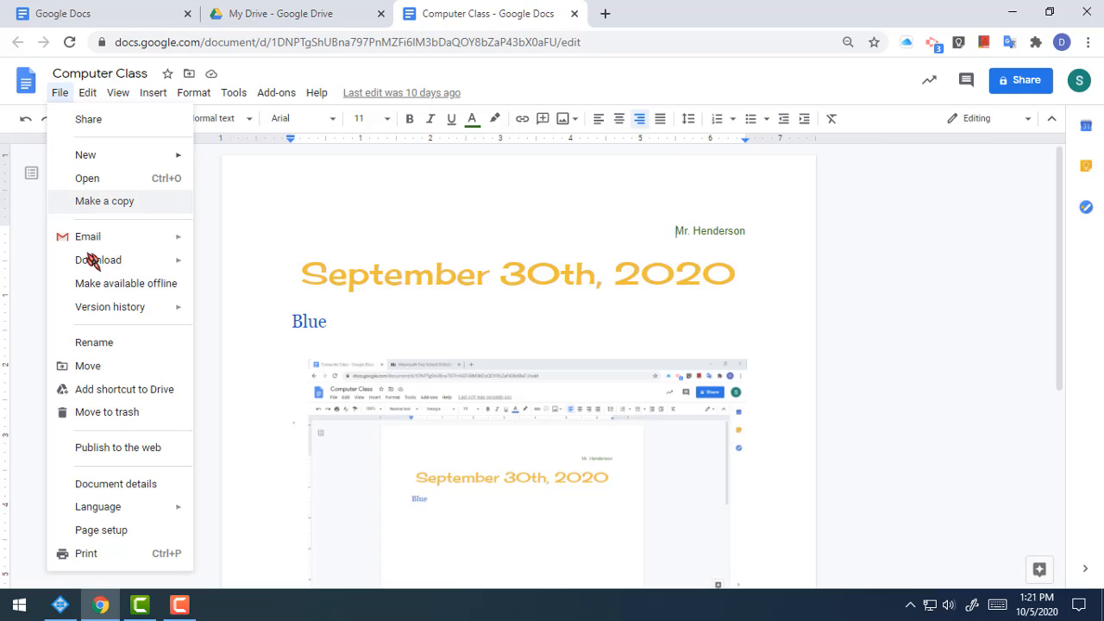
{"action": "left_click", "coordinate": [101, 530]}
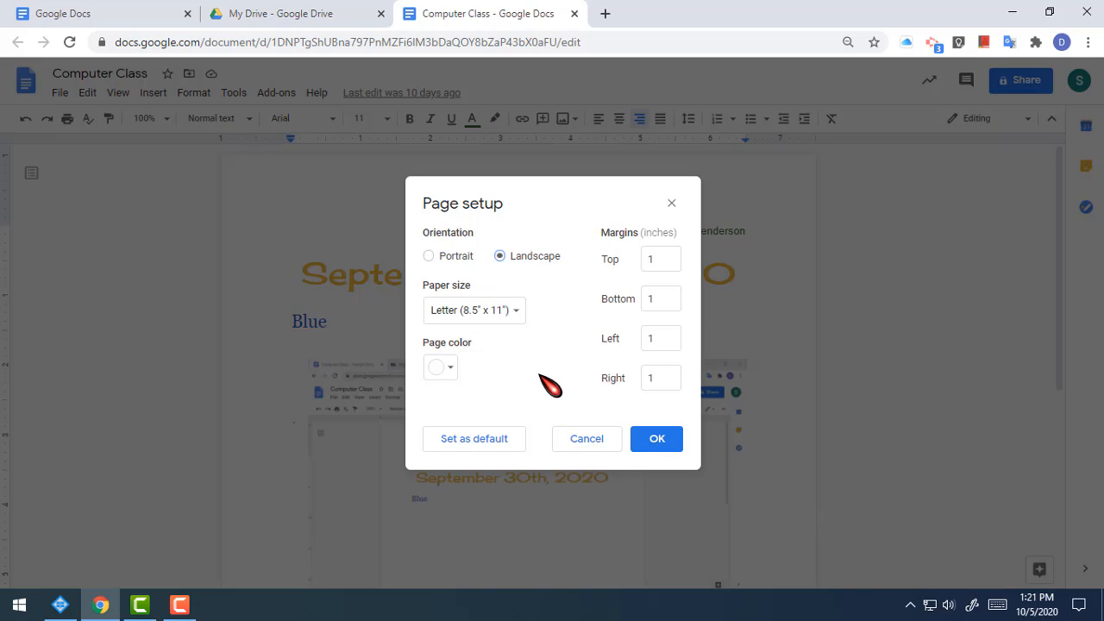
{"action": "left_click", "coordinate": [449, 369]}
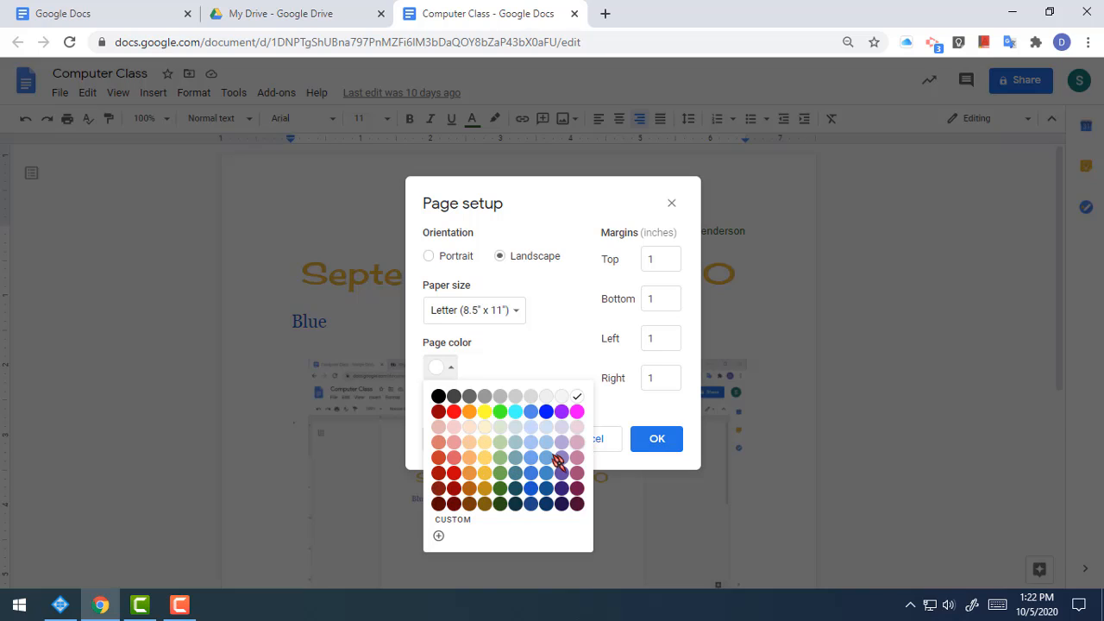
{"action": "left_click", "coordinate": [501, 442]}
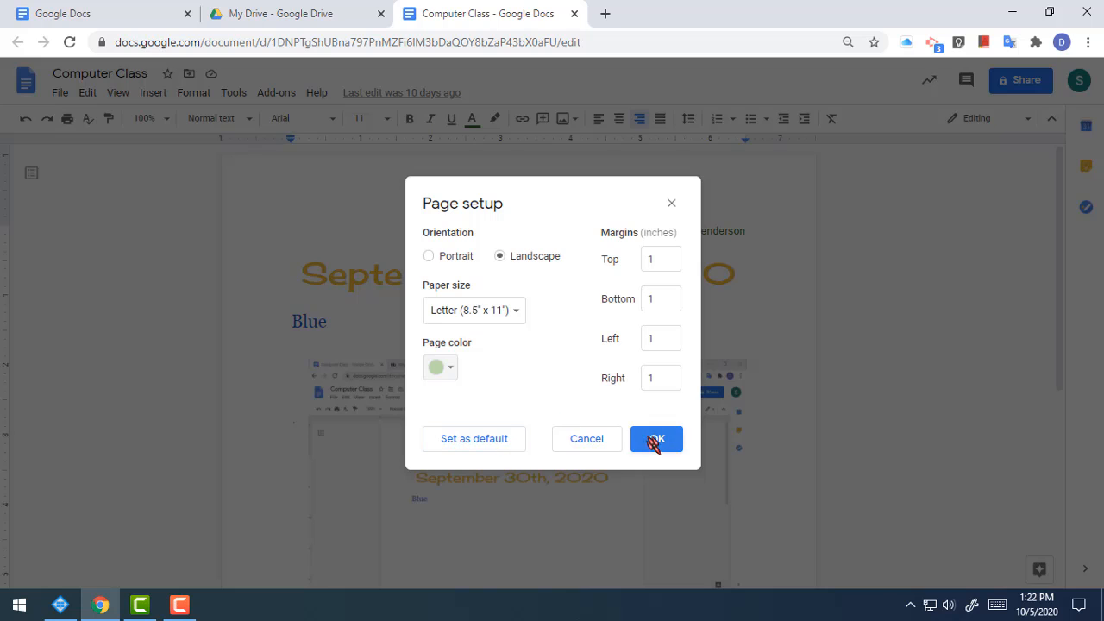
{"action": "left_click", "coordinate": [661, 437]}
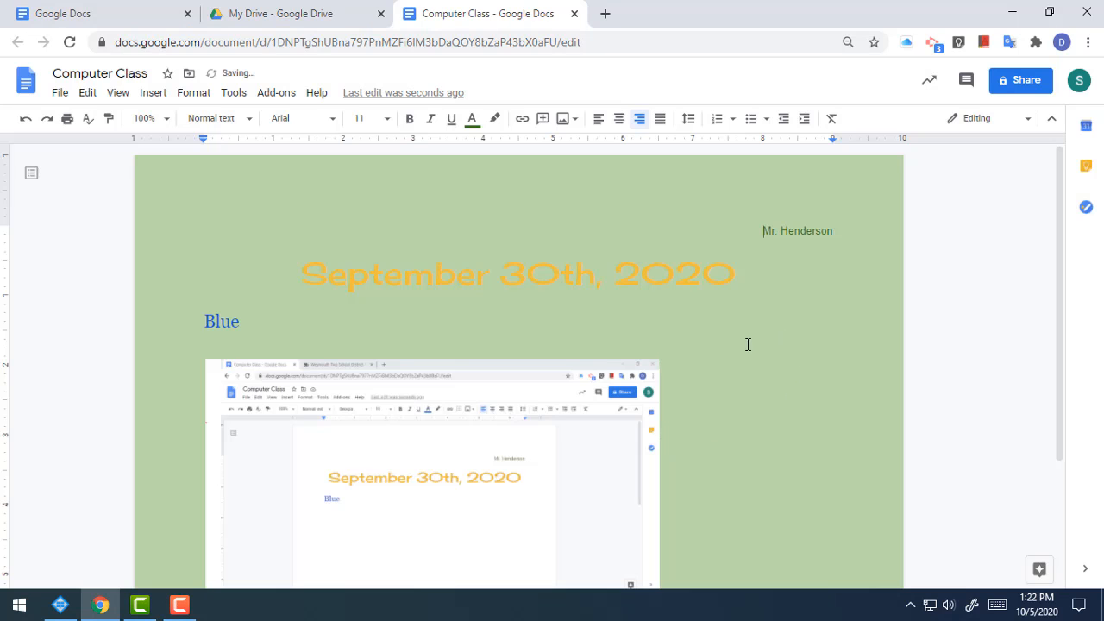
Step: Select the screenshot below 'Blue' and drag its corner handle to shrink it
{"action": "scroll", "coordinate": [744, 349], "scroll_direction": "down", "scroll_amount": 2}
{"action": "scroll", "coordinate": [717, 359], "scroll_direction": "up", "scroll_amount": 2}
{"action": "scroll", "coordinate": [690, 408], "scroll_direction": "down", "scroll_amount": 2}
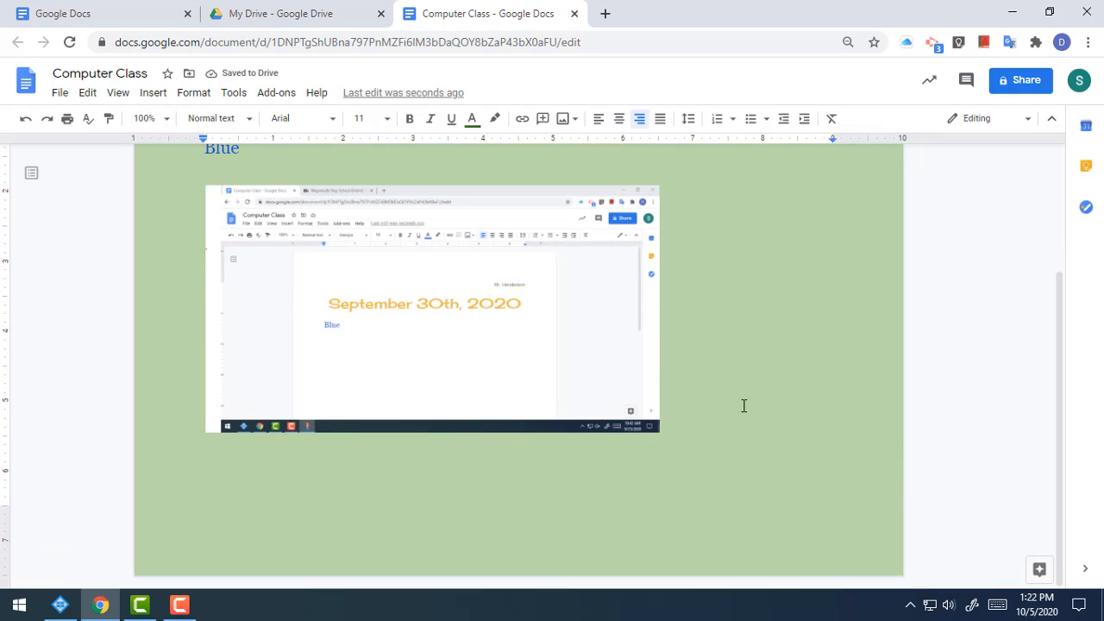
{"action": "scroll", "coordinate": [753, 430], "scroll_direction": "up", "scroll_amount": 2}
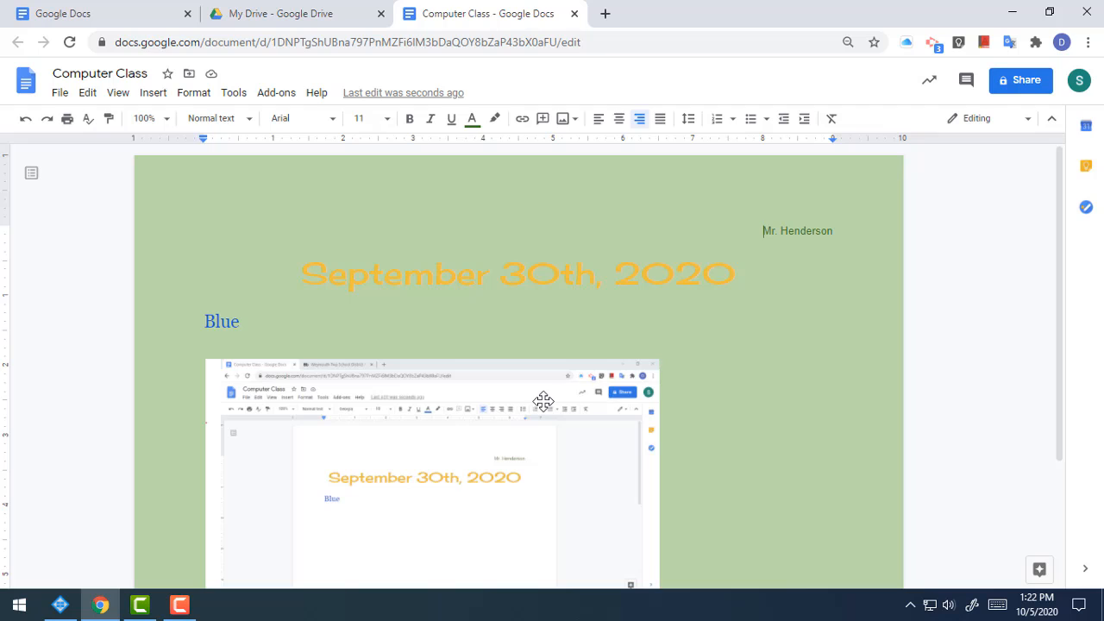
{"action": "scroll", "coordinate": [453, 298], "scroll_direction": "down", "scroll_amount": 2}
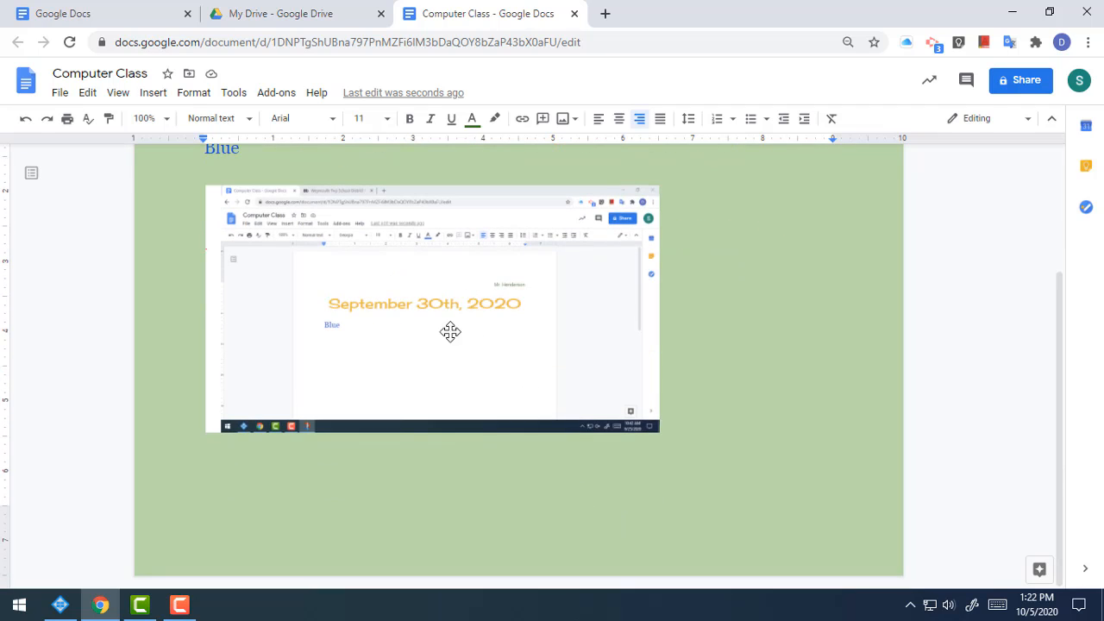
{"action": "left_click", "coordinate": [409, 345]}
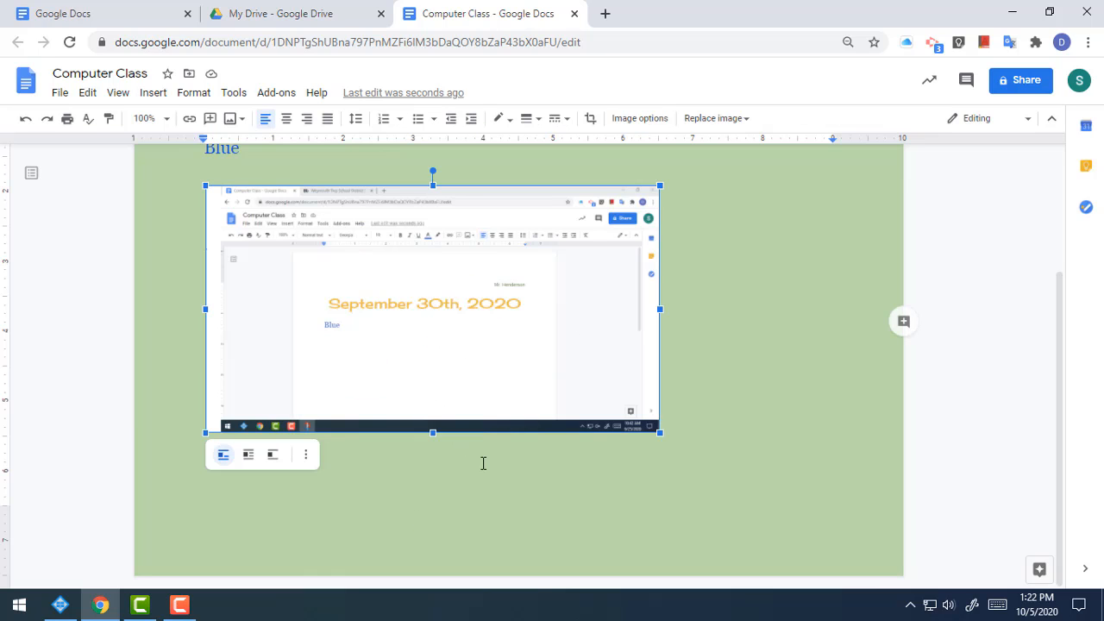
{"action": "scroll", "coordinate": [571, 422], "scroll_direction": "up", "scroll_amount": 2}
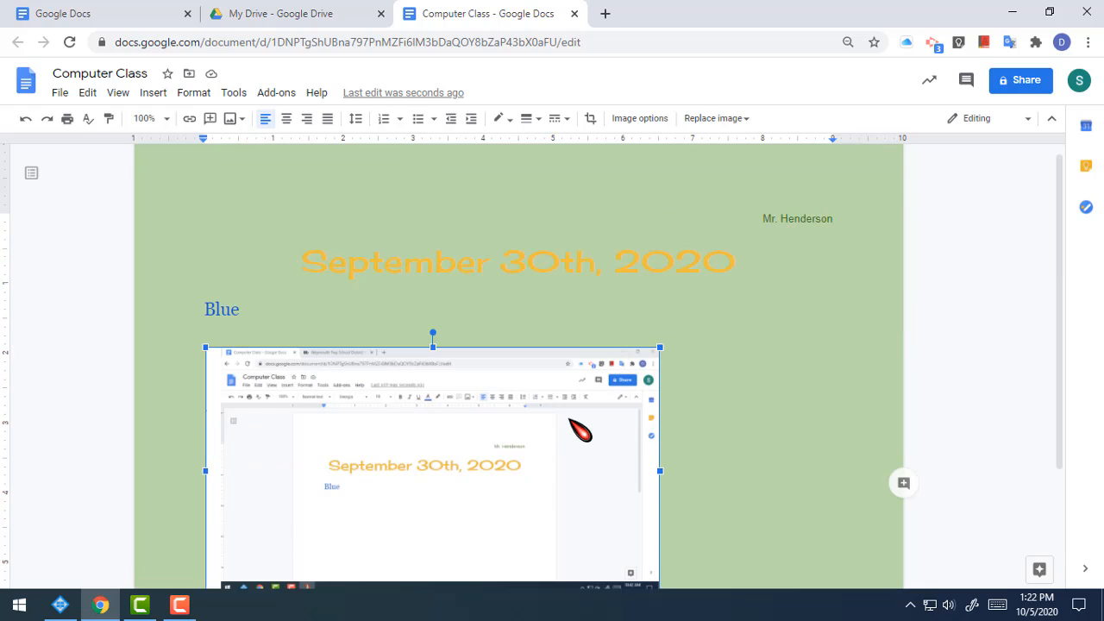
{"action": "scroll", "coordinate": [580, 431], "scroll_direction": "down", "scroll_amount": 1}
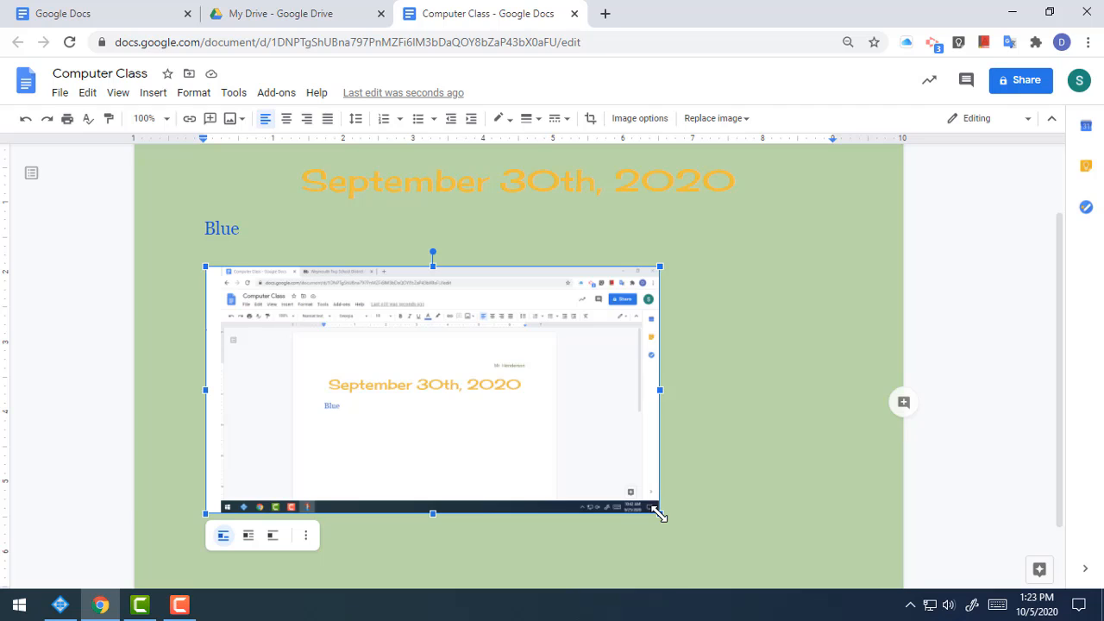
{"action": "left_click_drag", "start_coordinate": [659, 513], "coordinate": [533, 444]}
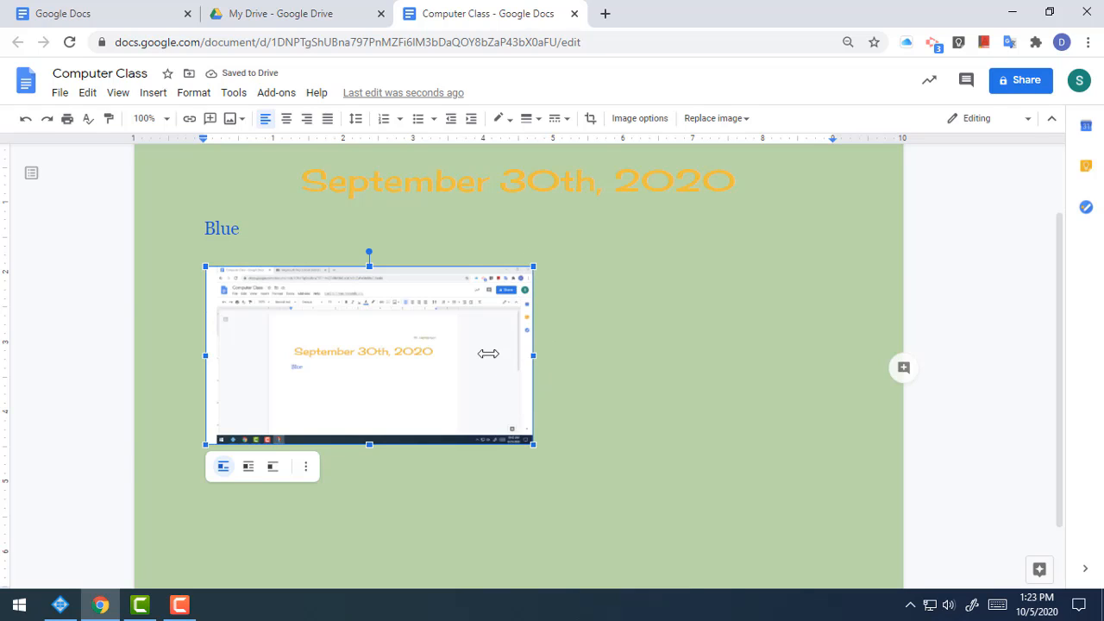
{"action": "left_click_drag", "start_coordinate": [488, 353], "coordinate": [457, 370]}
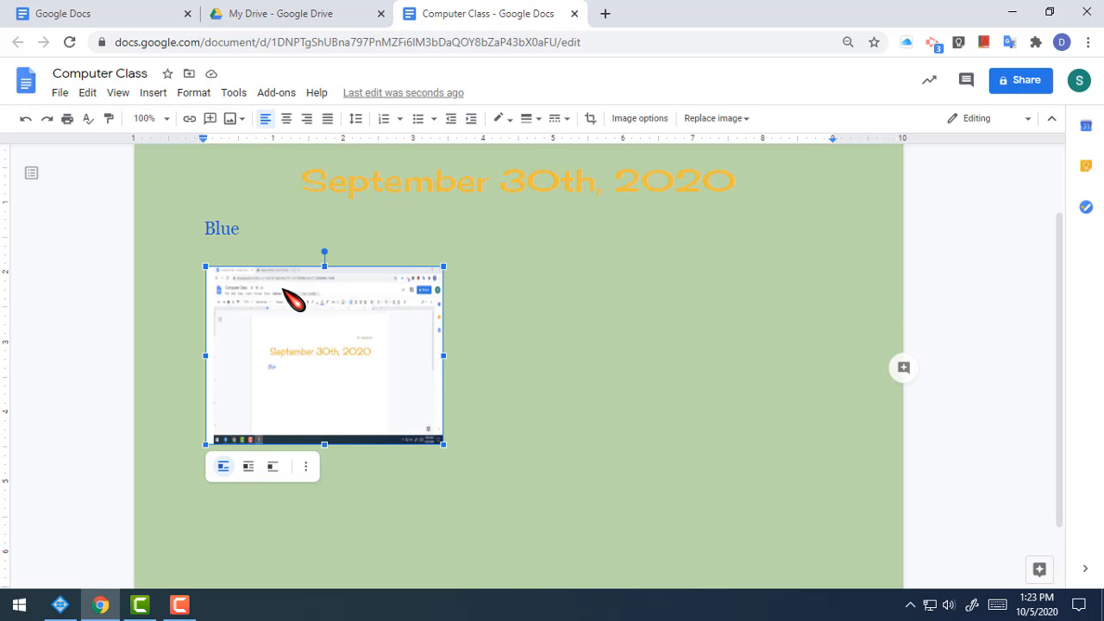
Step: Undo that resize and resize the screenshot again to a smaller size
{"action": "left_click", "coordinate": [27, 119]}
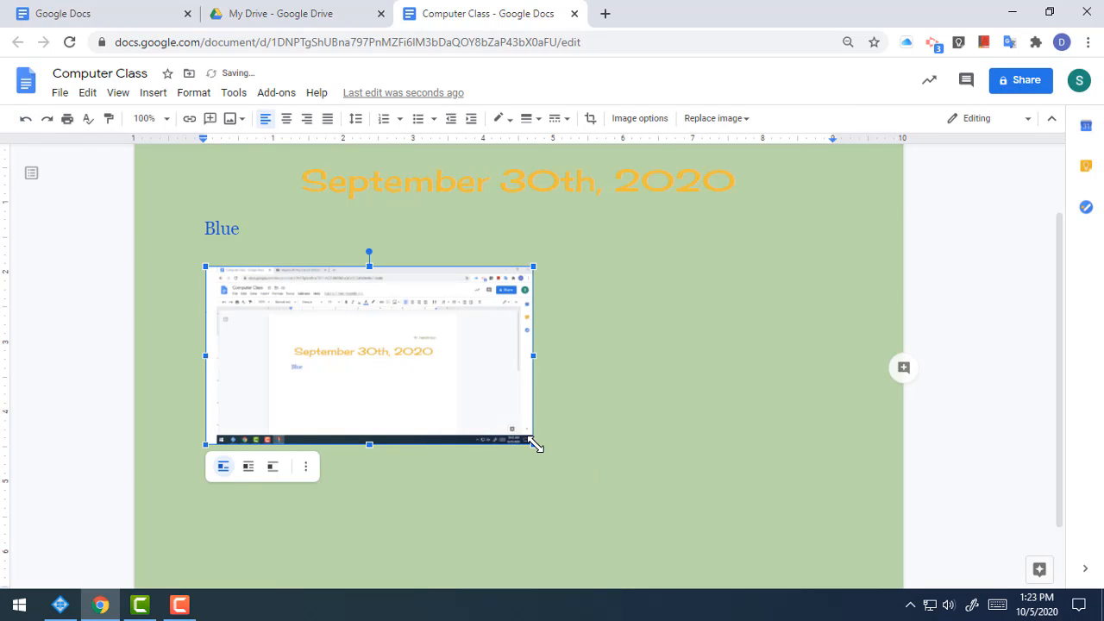
{"action": "left_click_drag", "start_coordinate": [535, 443], "coordinate": [398, 348]}
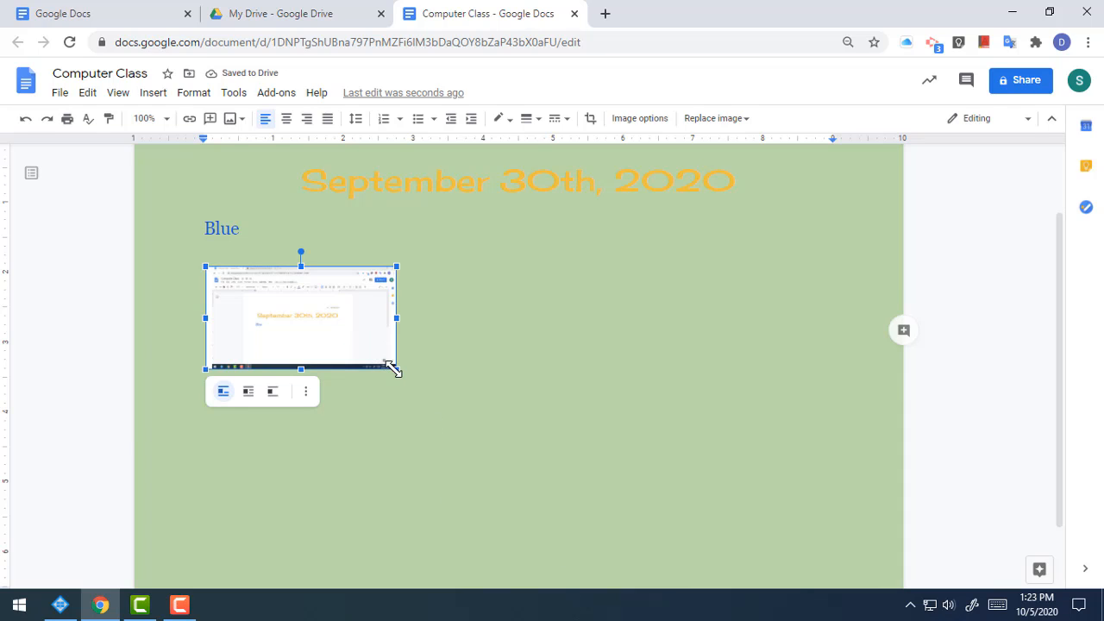
{"action": "left_click_drag", "start_coordinate": [396, 369], "coordinate": [470, 432]}
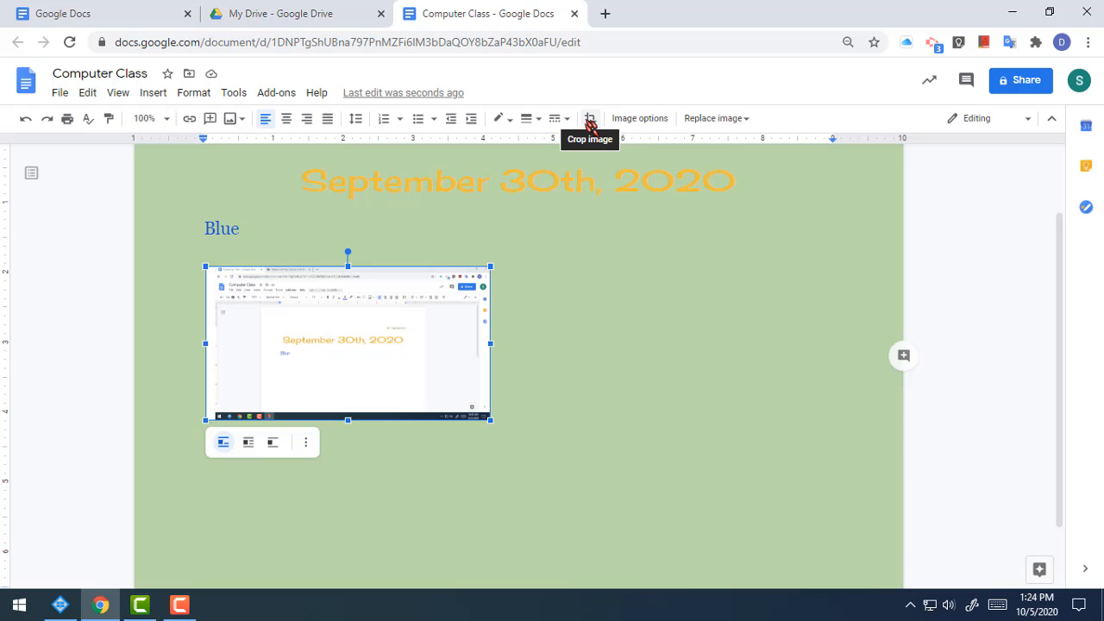
Step: Crop the screenshot's right, left and top edges, leaving only the September 30th, 2020 page with Blue
{"action": "left_click", "coordinate": [590, 120]}
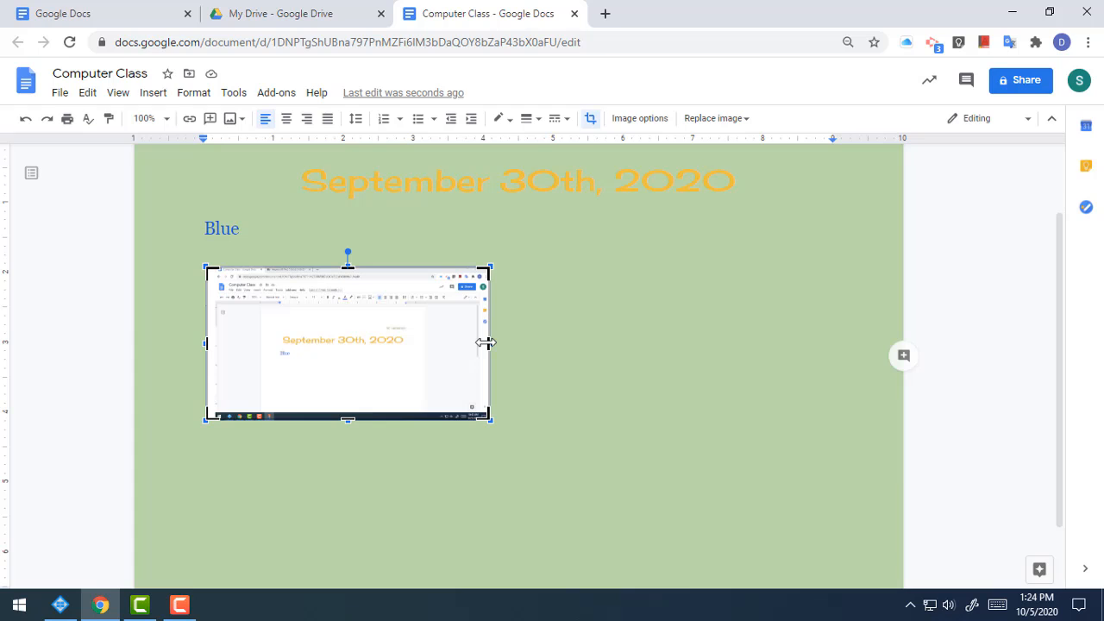
{"action": "left_click_drag", "start_coordinate": [485, 343], "coordinate": [439, 365]}
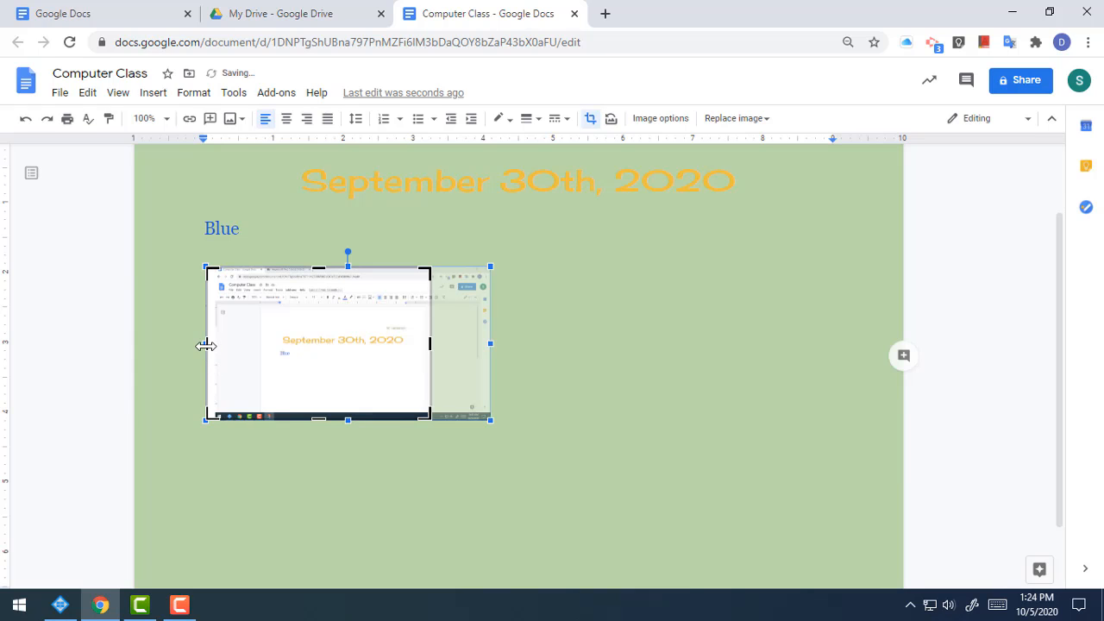
{"action": "left_click_drag", "start_coordinate": [206, 345], "coordinate": [257, 353]}
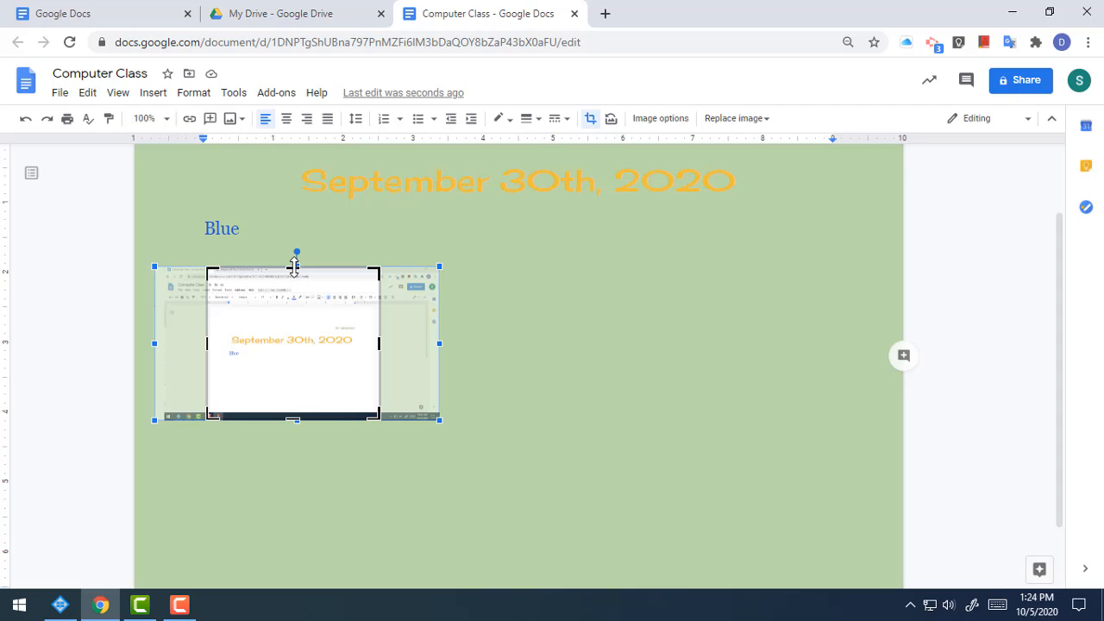
{"action": "left_click_drag", "start_coordinate": [293, 266], "coordinate": [295, 320]}
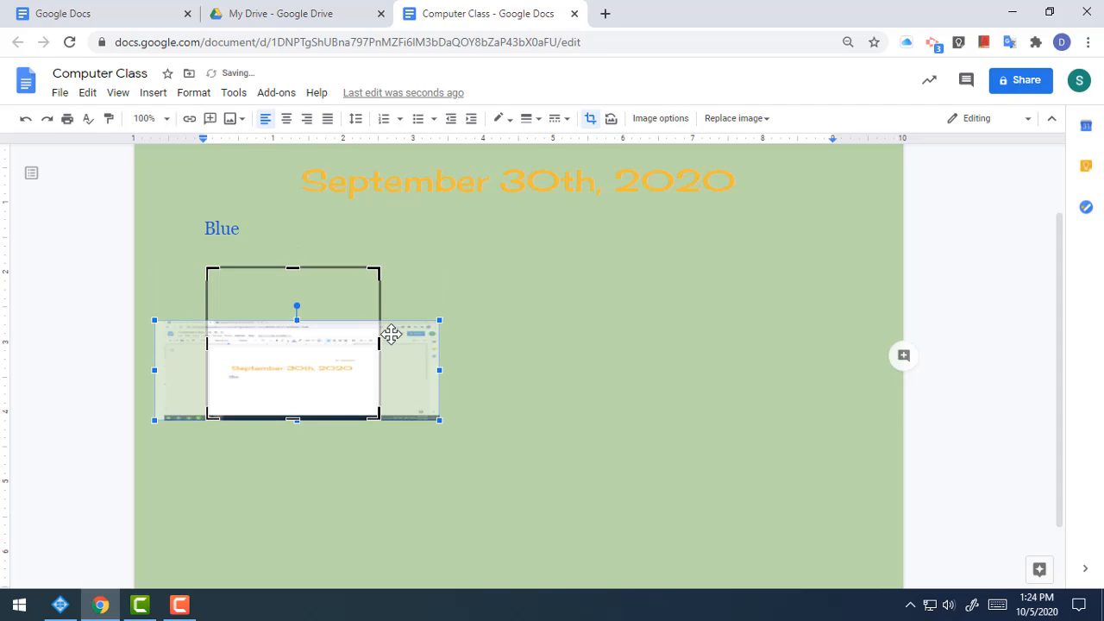
{"action": "left_click", "coordinate": [25, 118]}
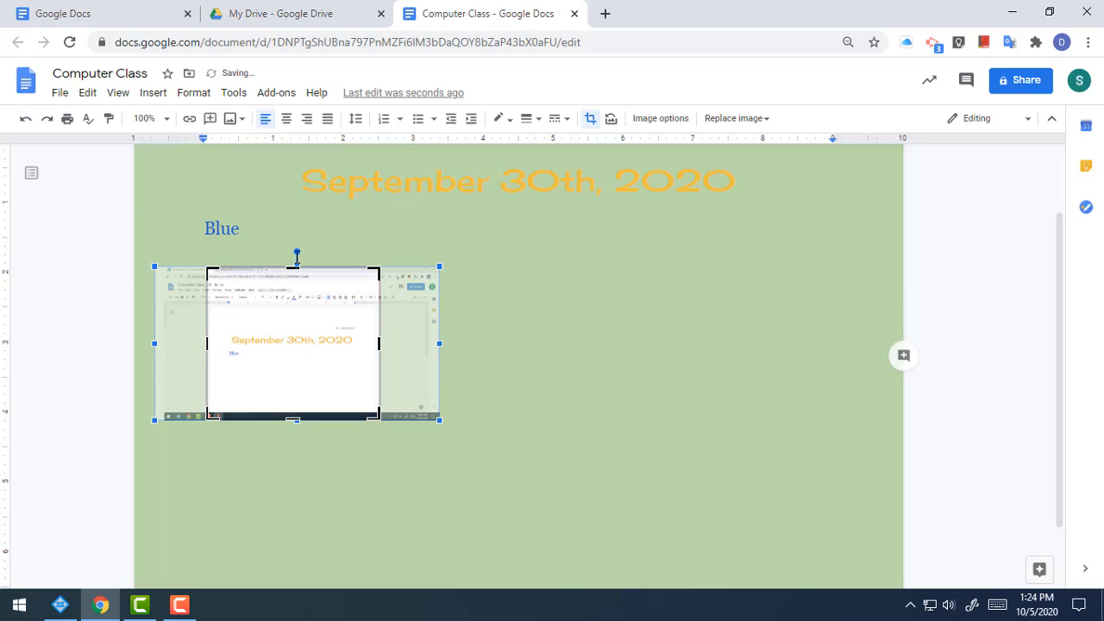
{"action": "left_click_drag", "start_coordinate": [286, 267], "coordinate": [291, 322]}
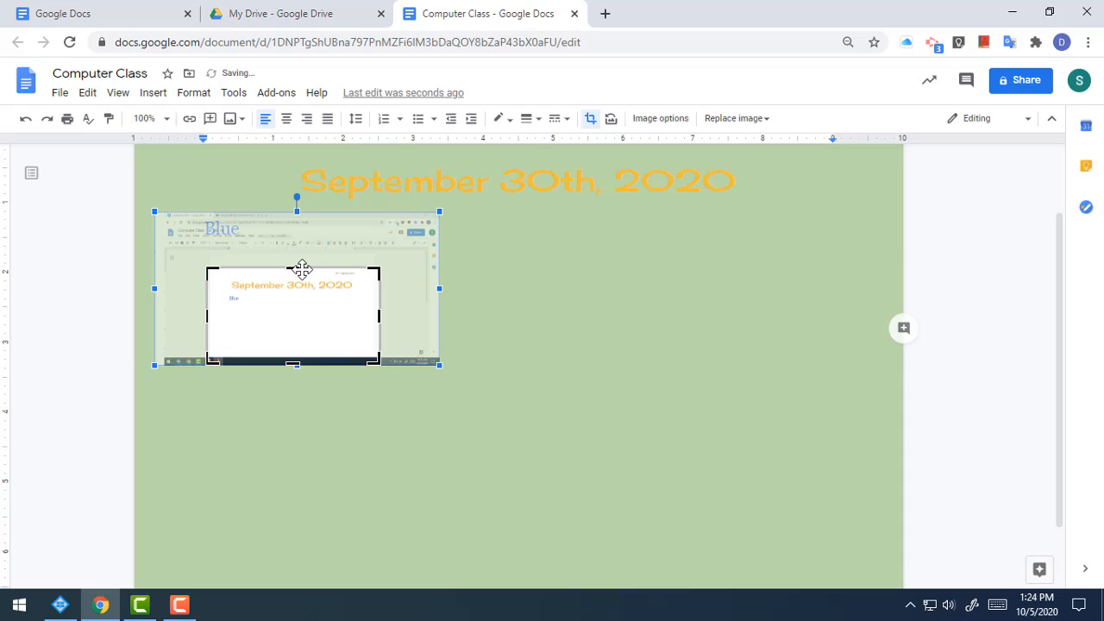
{"action": "left_click_drag", "start_coordinate": [293, 266], "coordinate": [315, 232]}
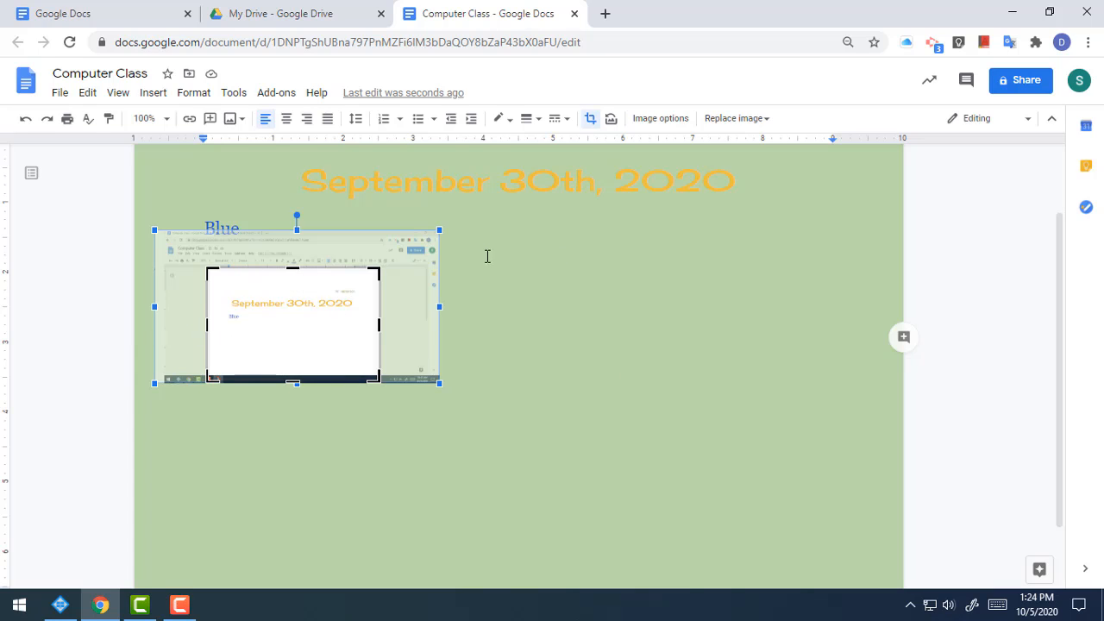
{"action": "left_click", "coordinate": [697, 553]}
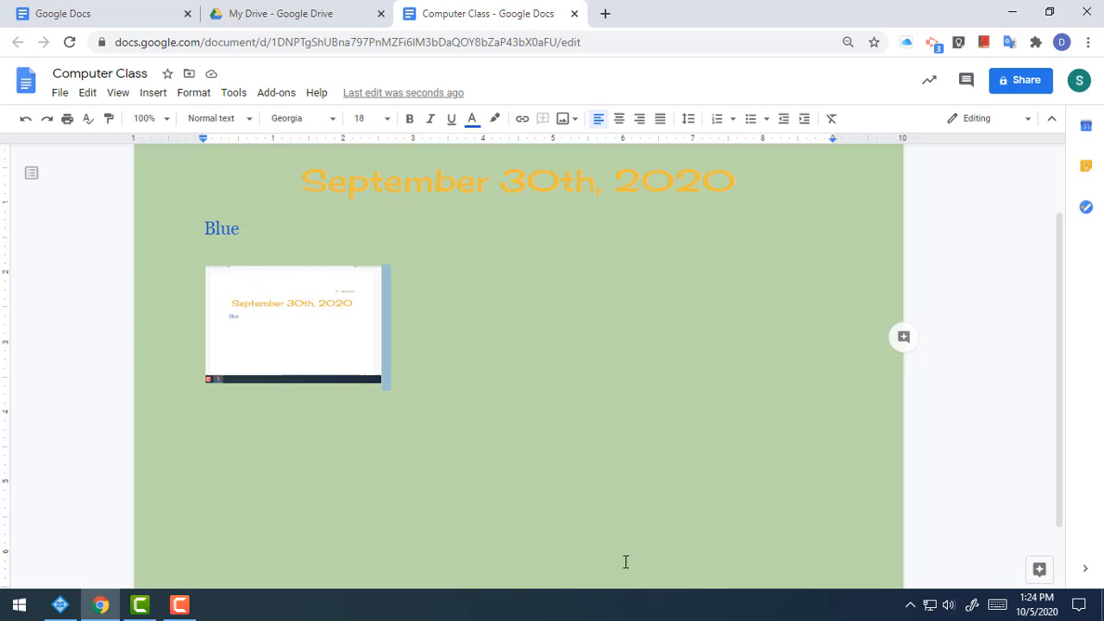
{"action": "left_click", "coordinate": [347, 318]}
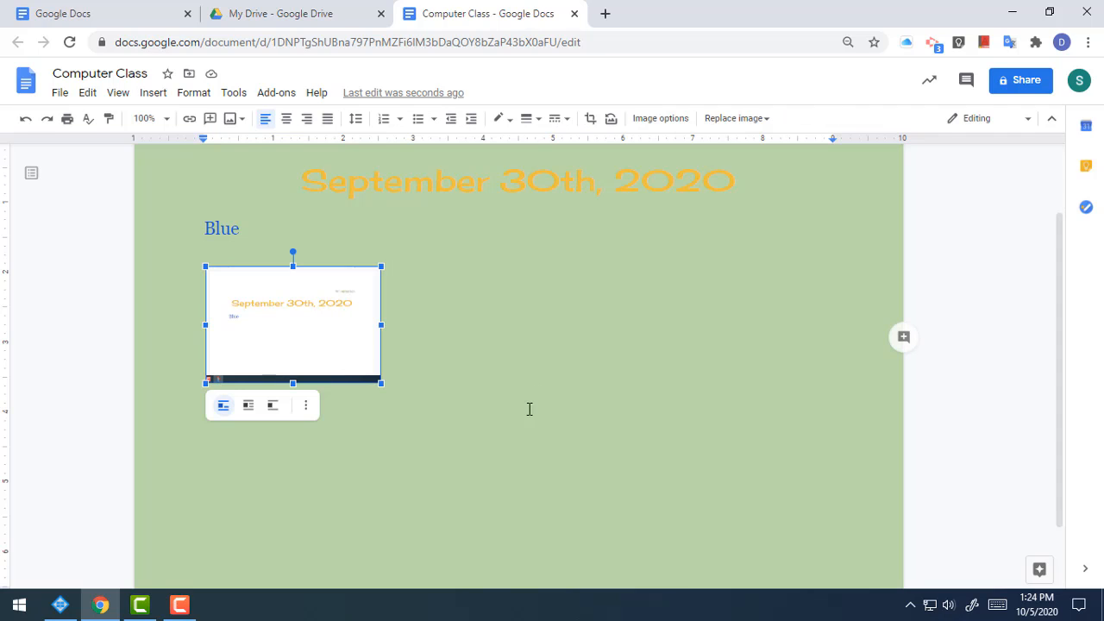
{"action": "left_click", "coordinate": [618, 414]}
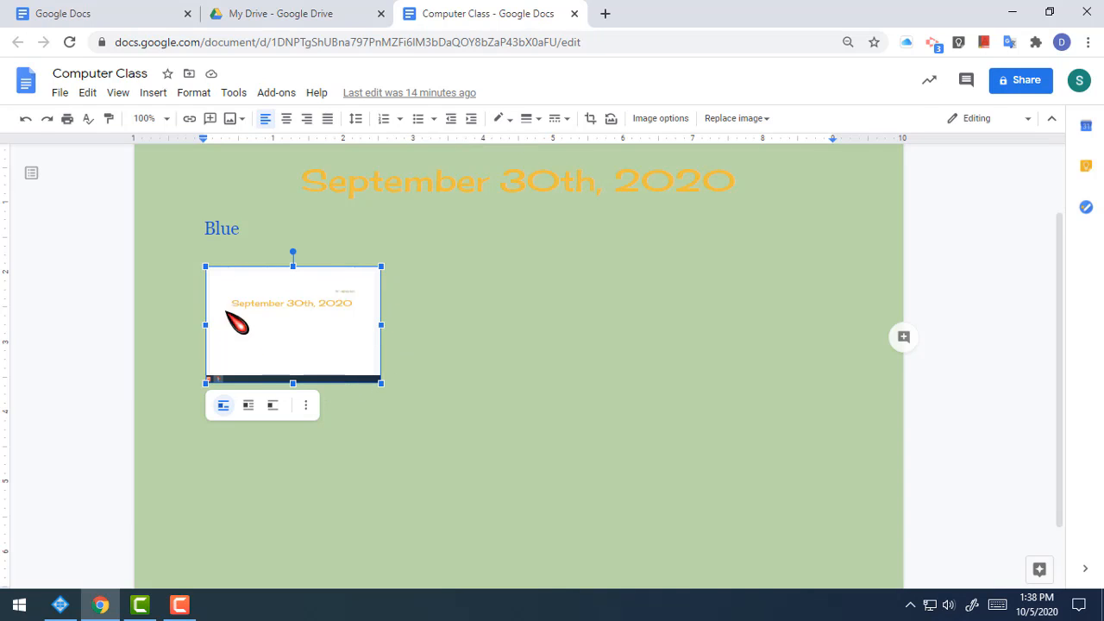
Step: Give the screenshot a white border and settle its weight at 4pt
{"action": "left_click", "coordinate": [505, 120]}
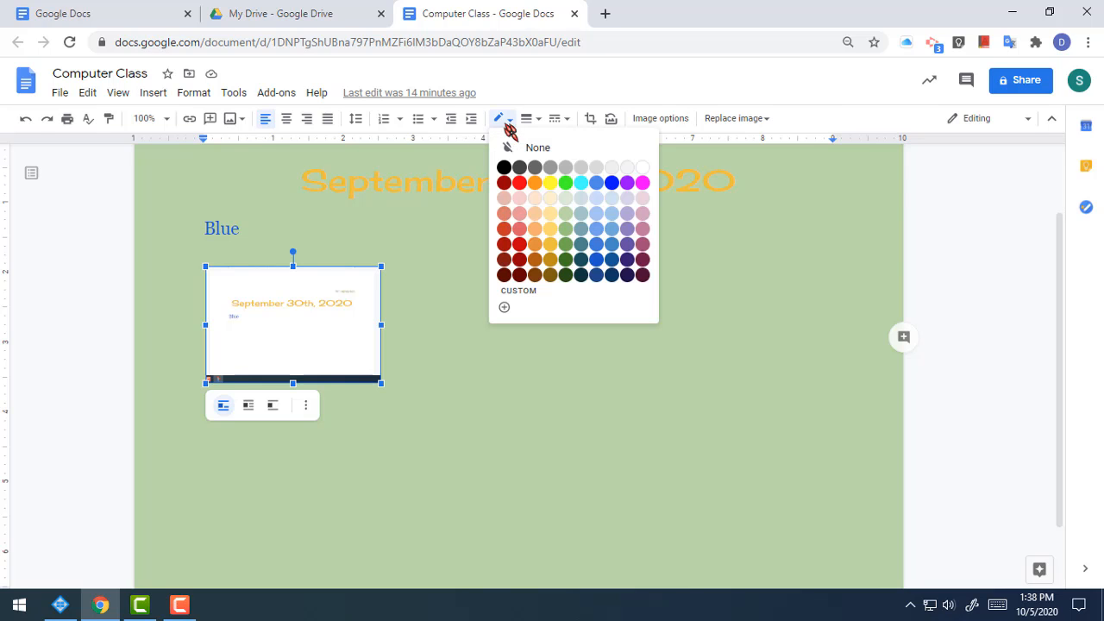
{"action": "left_click", "coordinate": [644, 168]}
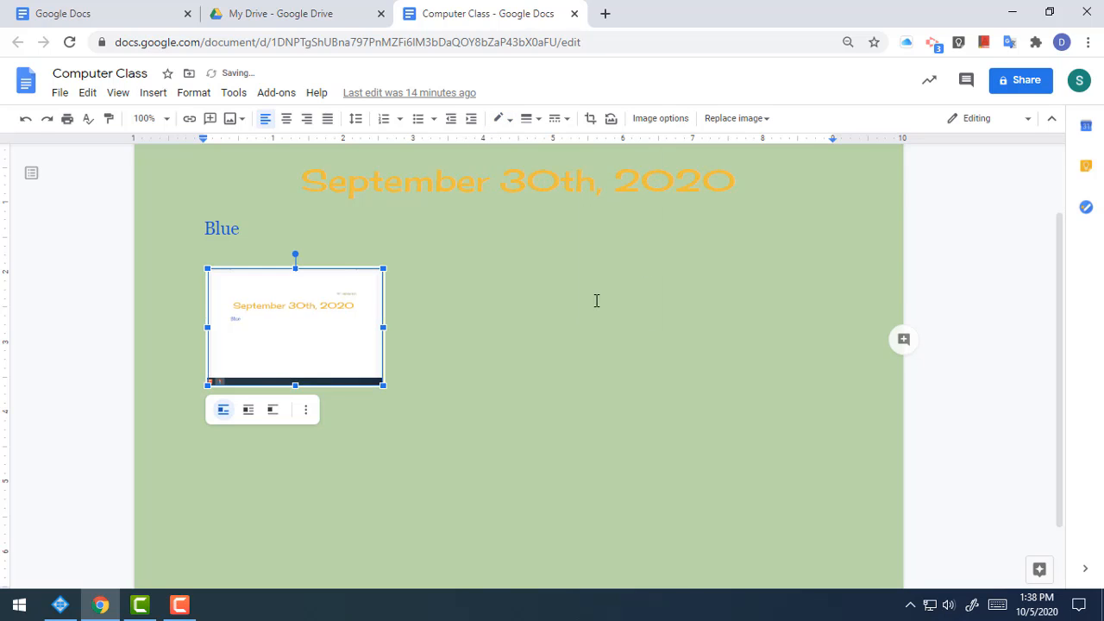
{"action": "left_click", "coordinate": [538, 119]}
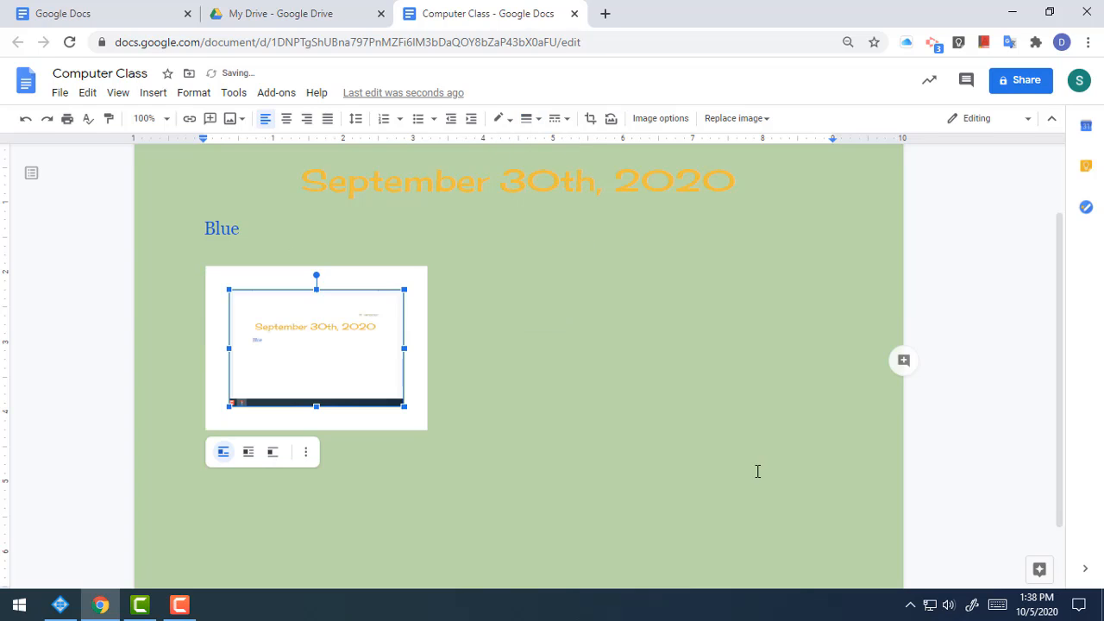
{"action": "left_click", "coordinate": [556, 307]}
{"action": "left_click", "coordinate": [538, 119]}
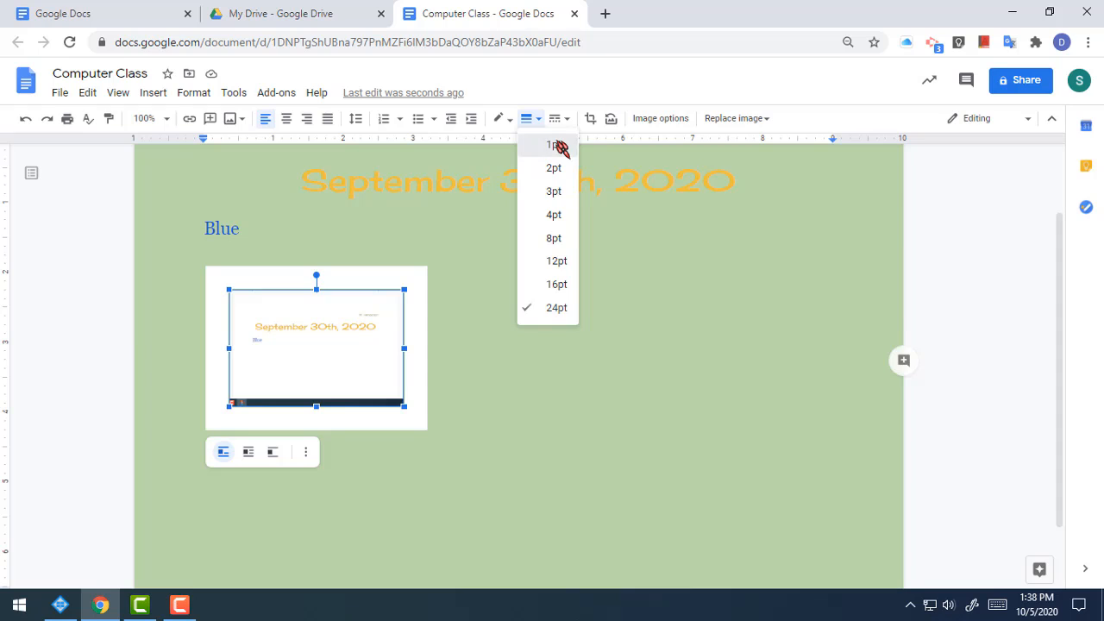
{"action": "left_click", "coordinate": [554, 144]}
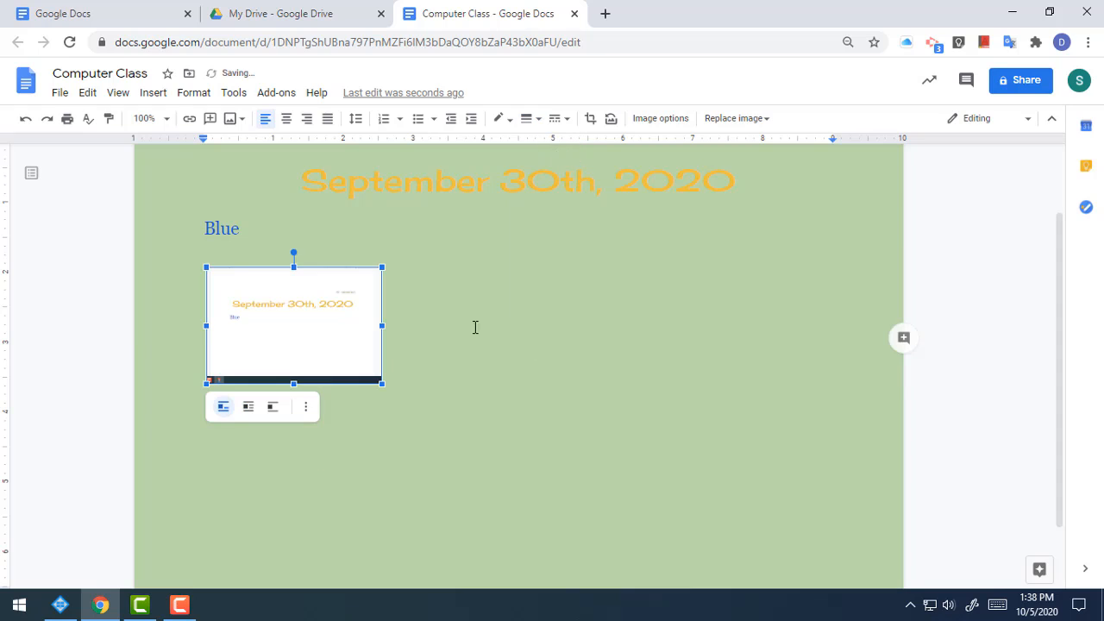
{"action": "left_click", "coordinate": [541, 121]}
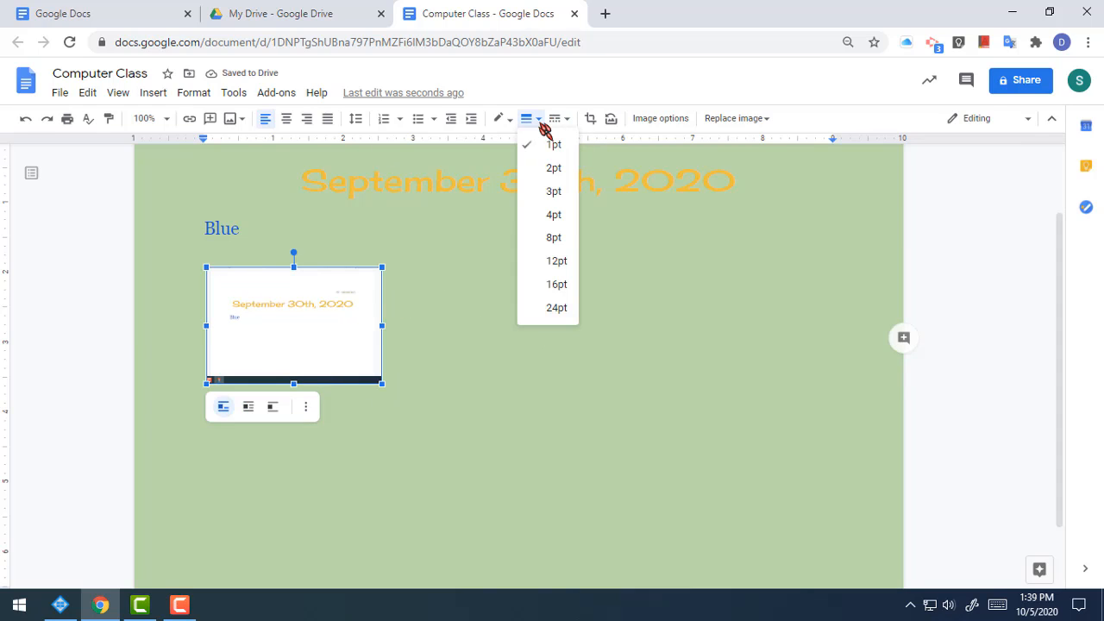
{"action": "left_click", "coordinate": [569, 216]}
{"action": "left_click", "coordinate": [582, 374]}
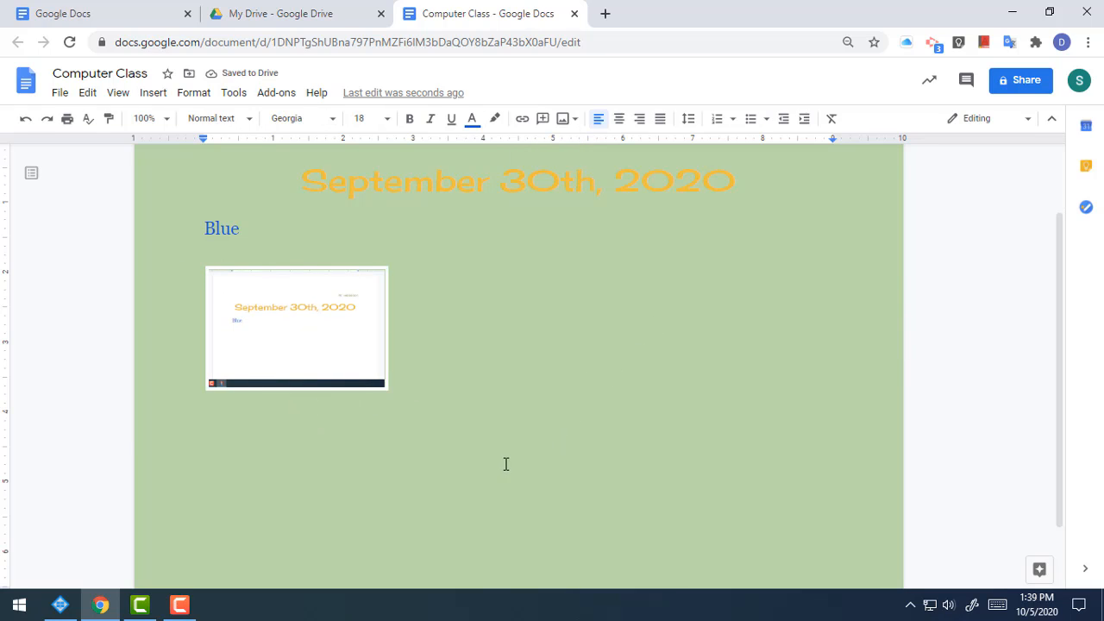
{"action": "left_click", "coordinate": [352, 355]}
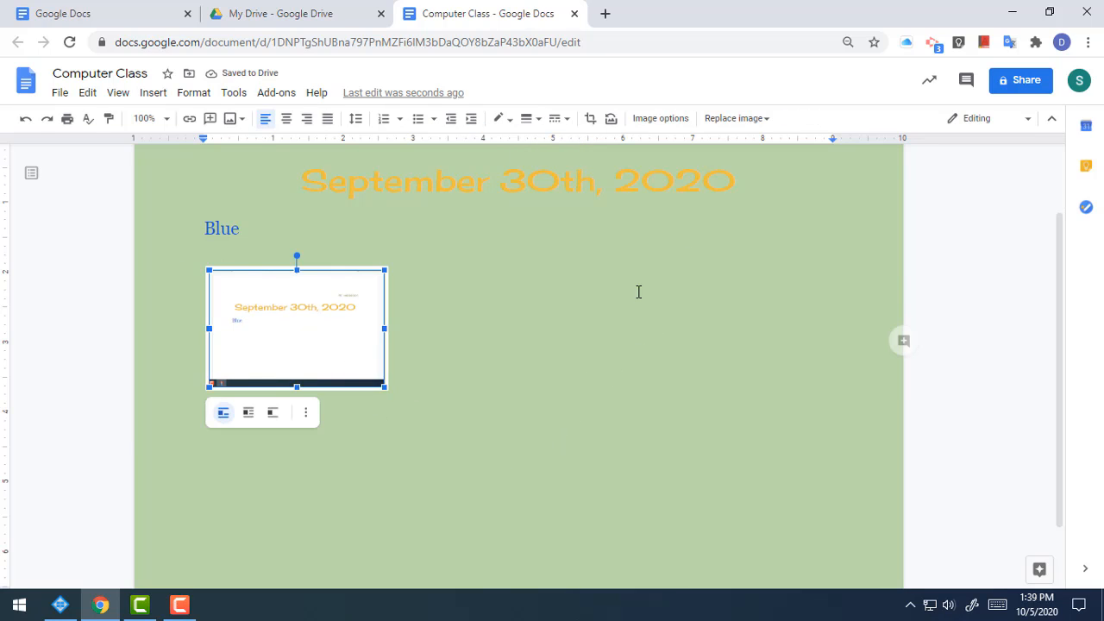
Step: Make the screenshot's border dotted and bring the top of the page into view
{"action": "left_click", "coordinate": [569, 119]}
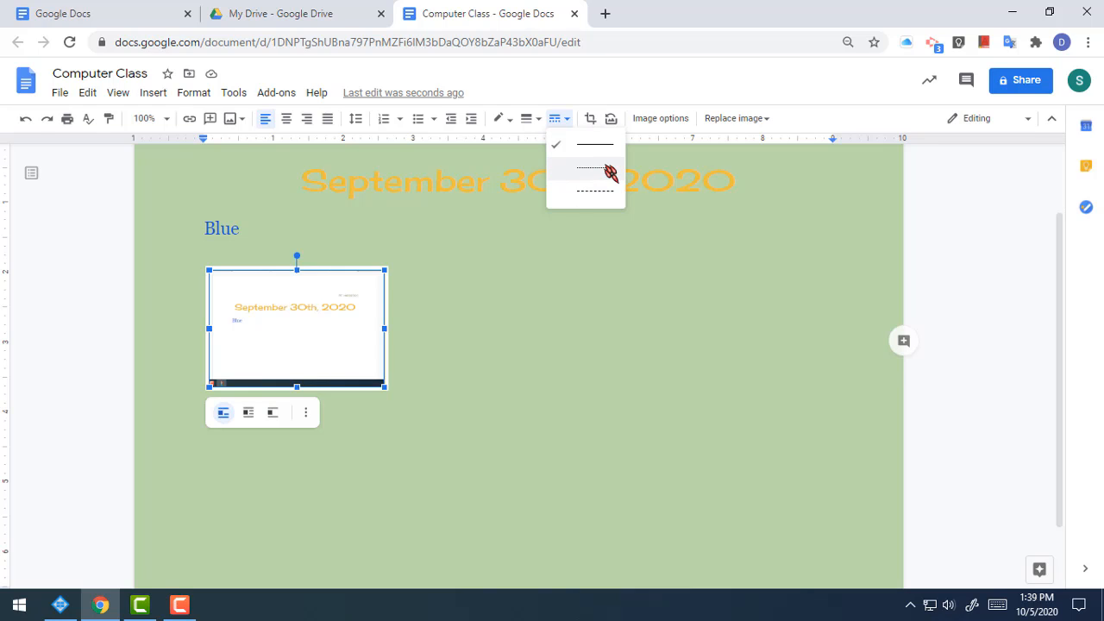
{"action": "left_click", "coordinate": [608, 188]}
{"action": "left_click", "coordinate": [558, 440]}
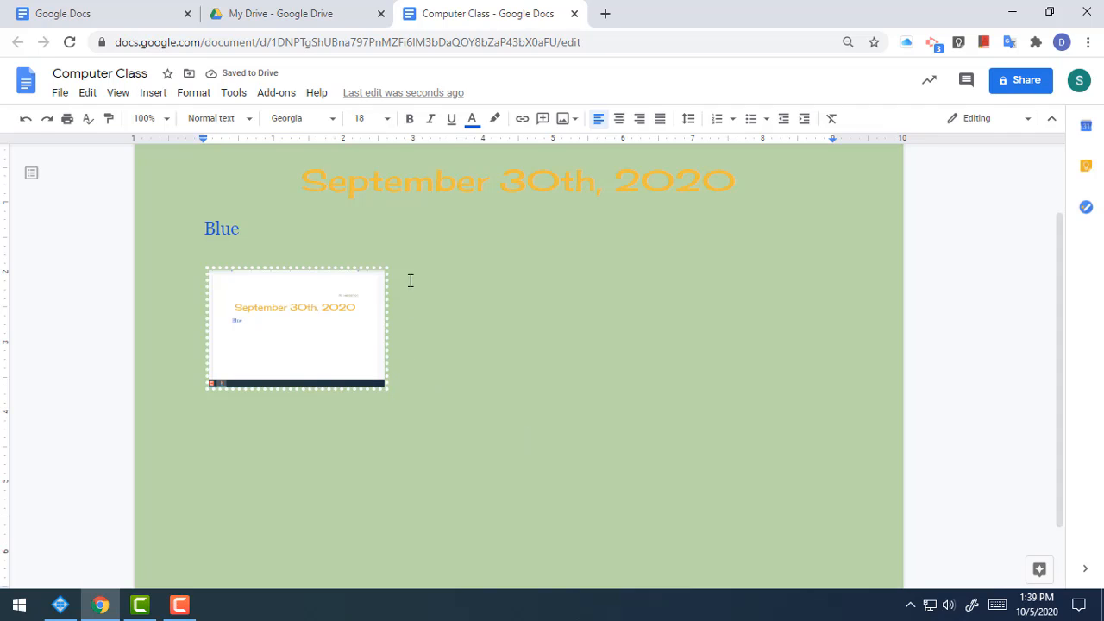
{"action": "scroll", "coordinate": [461, 455], "scroll_direction": "up", "scroll_amount": 2}
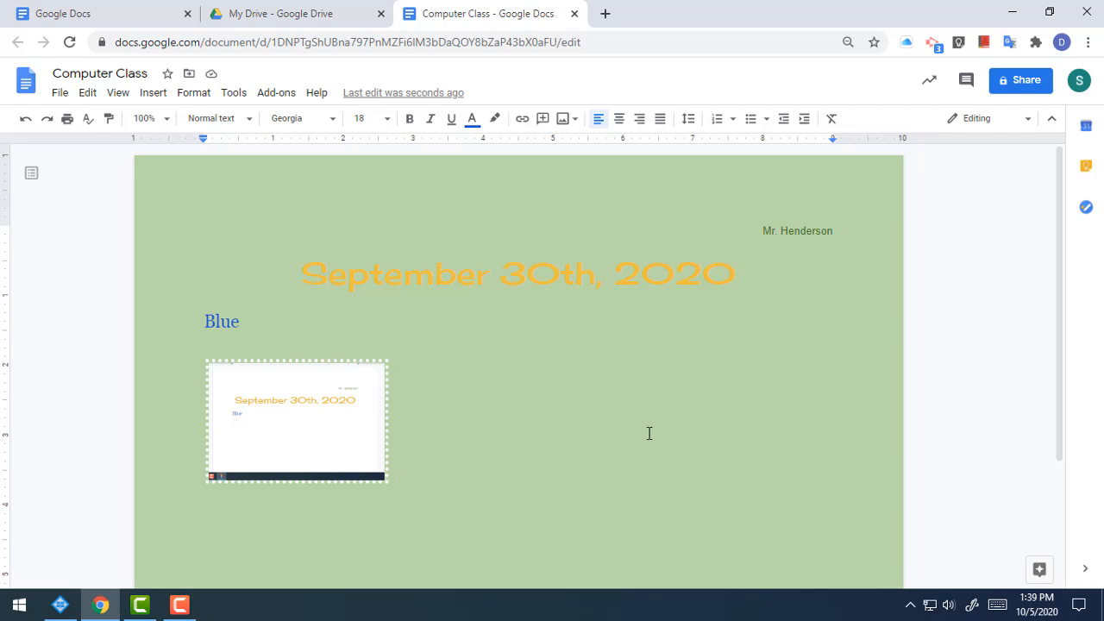
Step: Place the cursor after the screenshot and run a web image search for 'alligator'
{"action": "left_click", "coordinate": [708, 464]}
{"action": "left_click", "coordinate": [155, 96]}
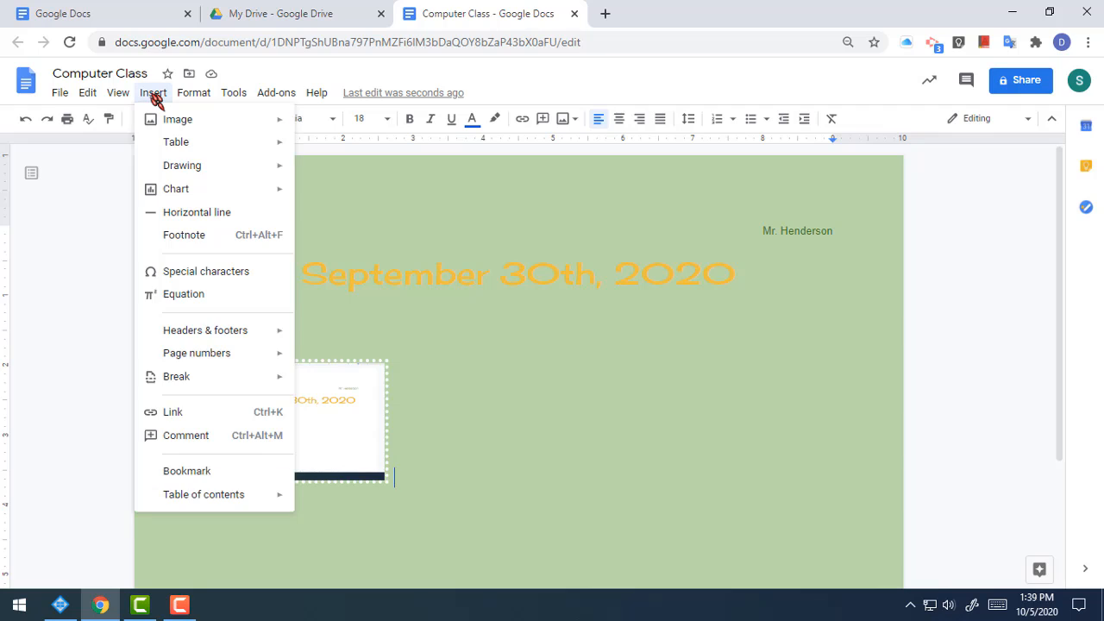
{"action": "mouse_move", "coordinate": [163, 127]}
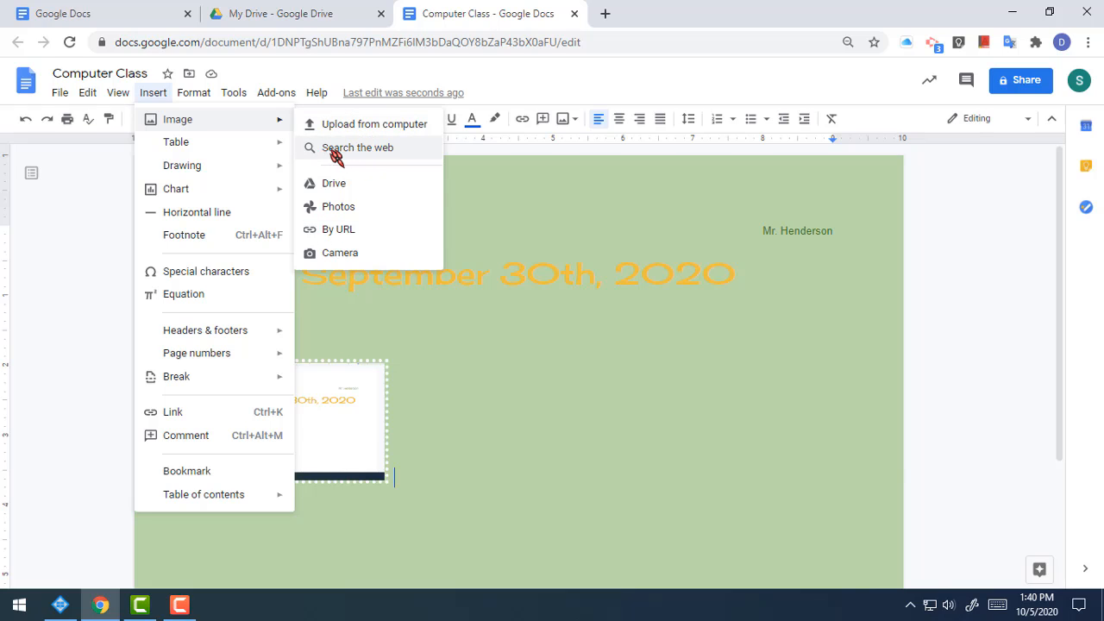
{"action": "left_click", "coordinate": [378, 156]}
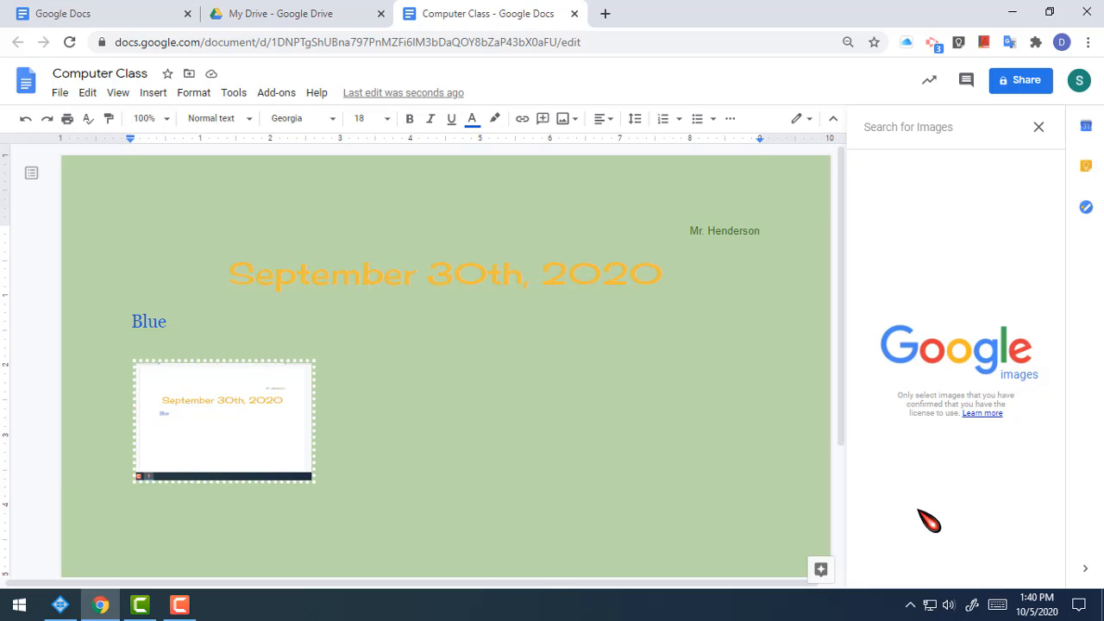
{"action": "type", "text": "allig"}
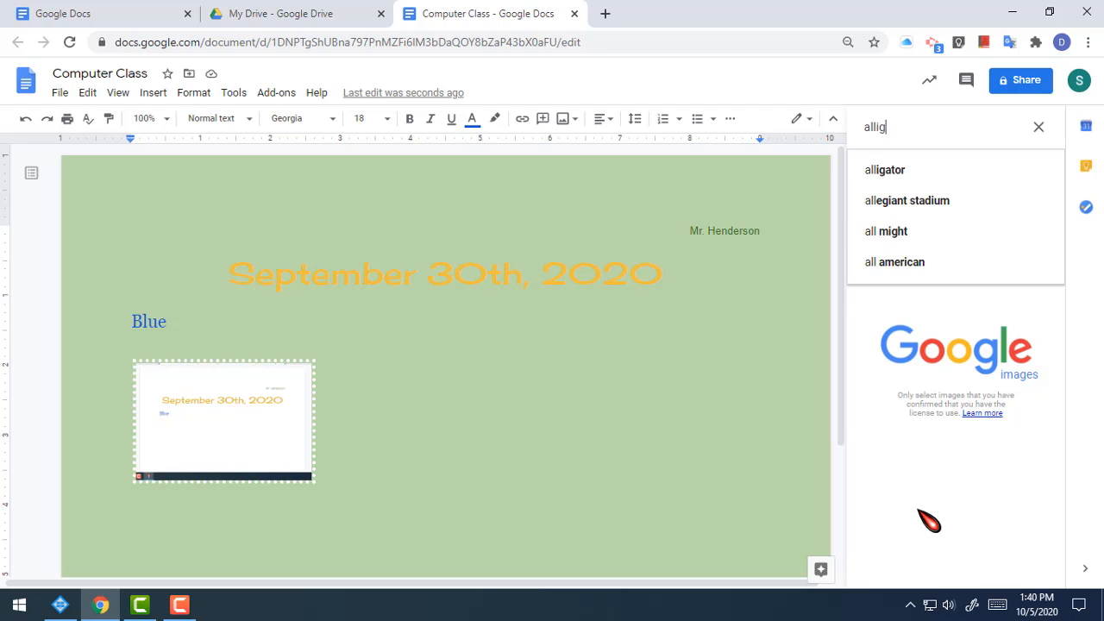
{"action": "type", "text": "ator"}
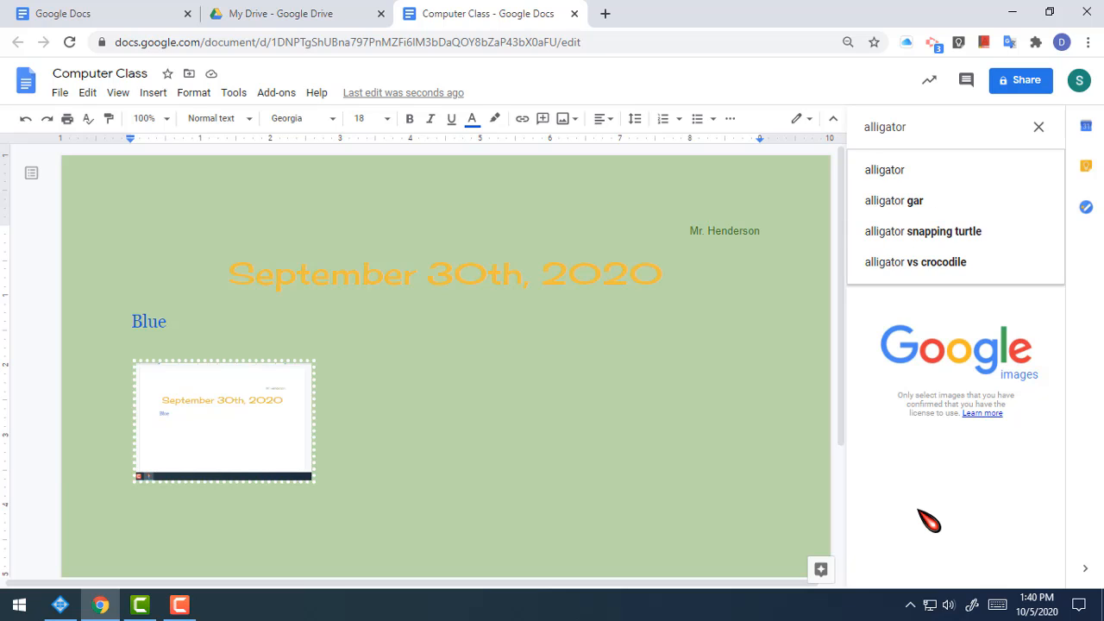
{"action": "key", "text": "Return"}
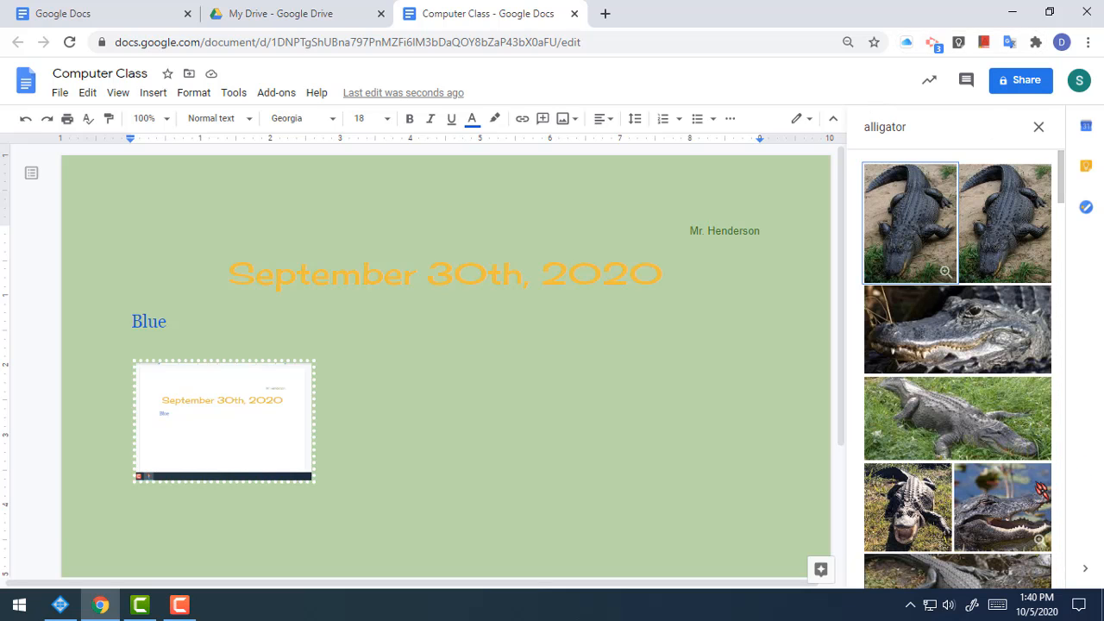
Step: Insert the close-up photo of the open-mouthed alligator from the search results
{"action": "scroll", "coordinate": [1019, 441], "scroll_direction": "down", "scroll_amount": 15}
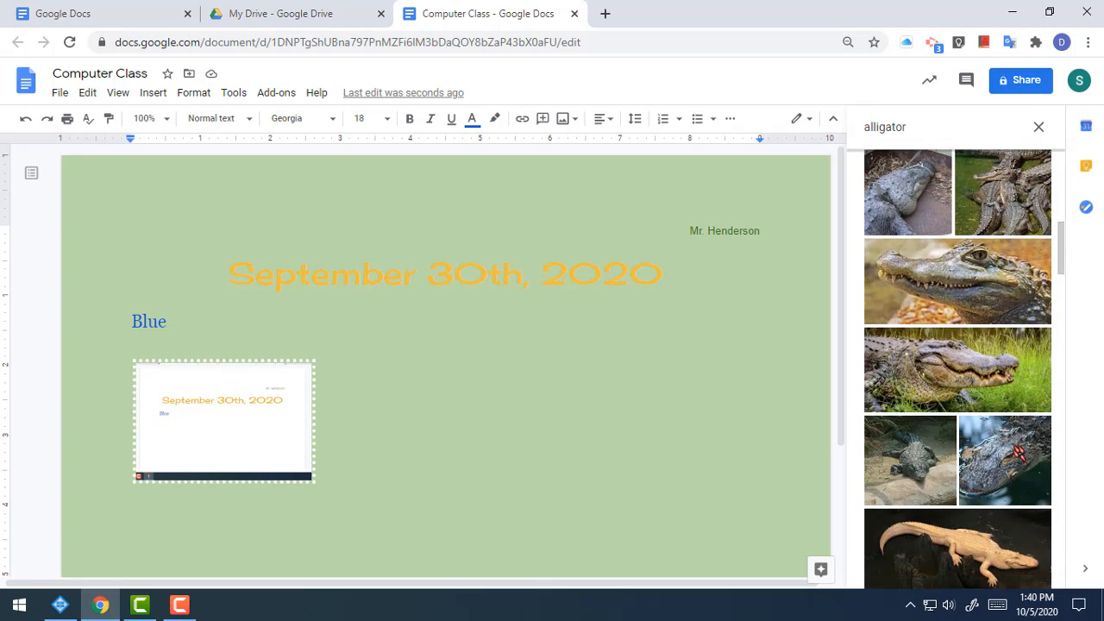
{"action": "scroll", "coordinate": [1019, 452], "scroll_direction": "down", "scroll_amount": 5}
{"action": "scroll", "coordinate": [1019, 453], "scroll_direction": "up", "scroll_amount": 10}
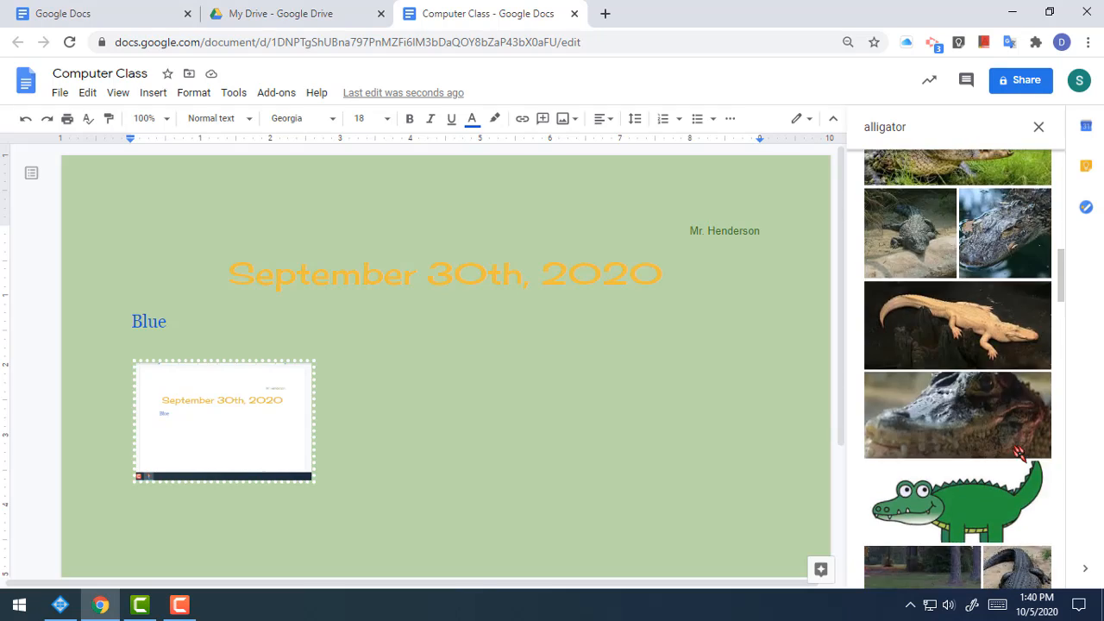
{"action": "scroll", "coordinate": [1019, 453], "scroll_direction": "up", "scroll_amount": 3}
{"action": "scroll", "coordinate": [1019, 453], "scroll_direction": "down", "scroll_amount": 10}
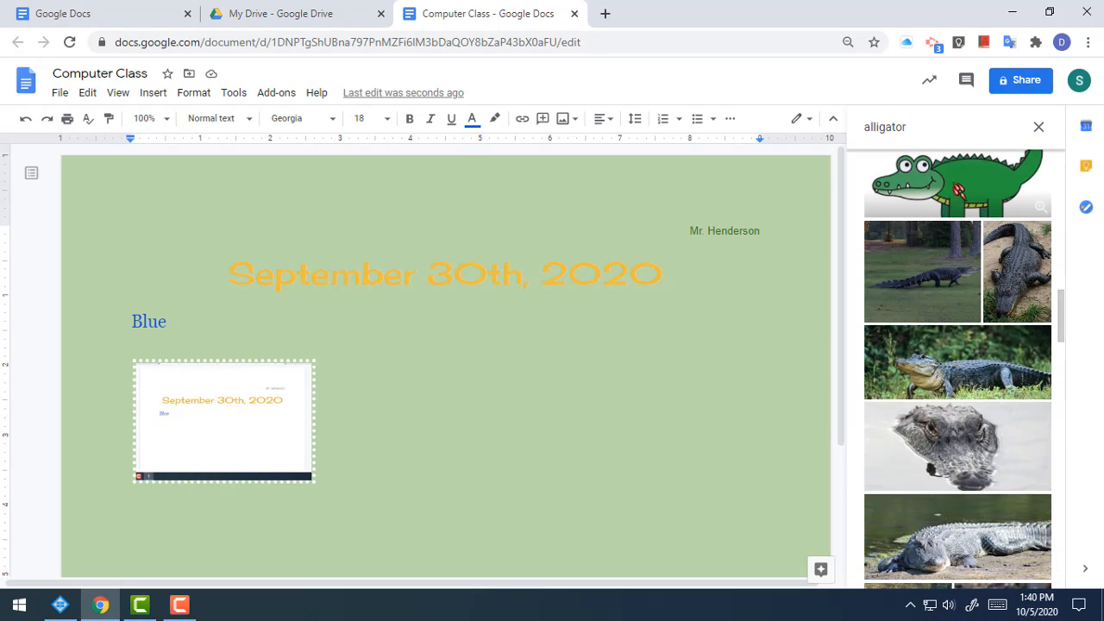
{"action": "scroll", "coordinate": [960, 436], "scroll_direction": "down", "scroll_amount": 5}
{"action": "scroll", "coordinate": [961, 437], "scroll_direction": "up", "scroll_amount": 15}
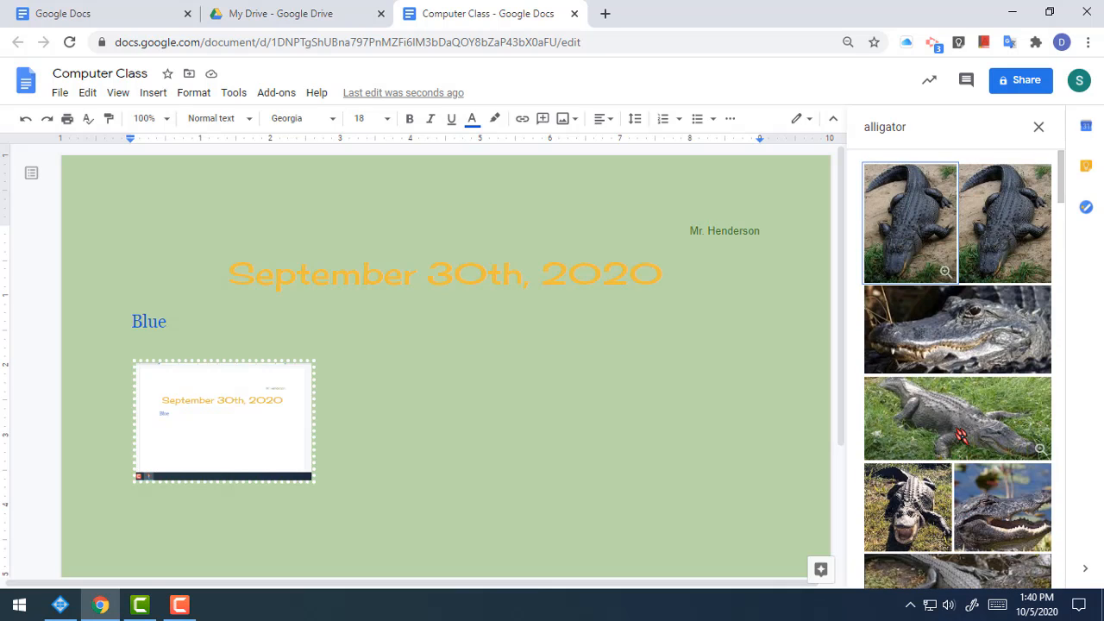
{"action": "scroll", "coordinate": [1006, 419], "scroll_direction": "down", "scroll_amount": 2}
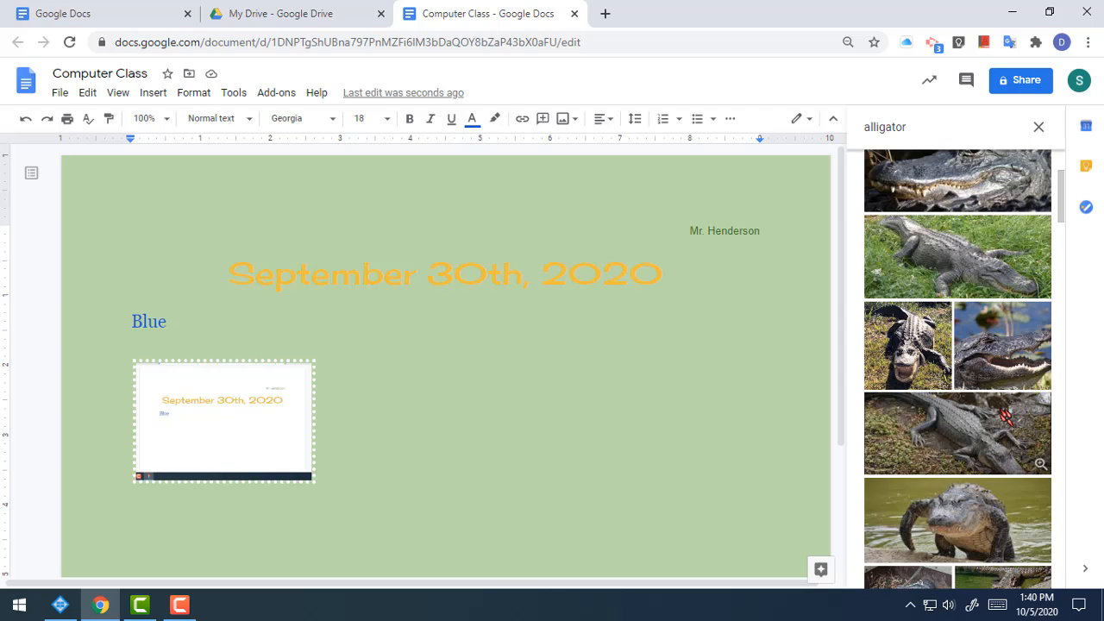
{"action": "left_click", "coordinate": [1009, 352]}
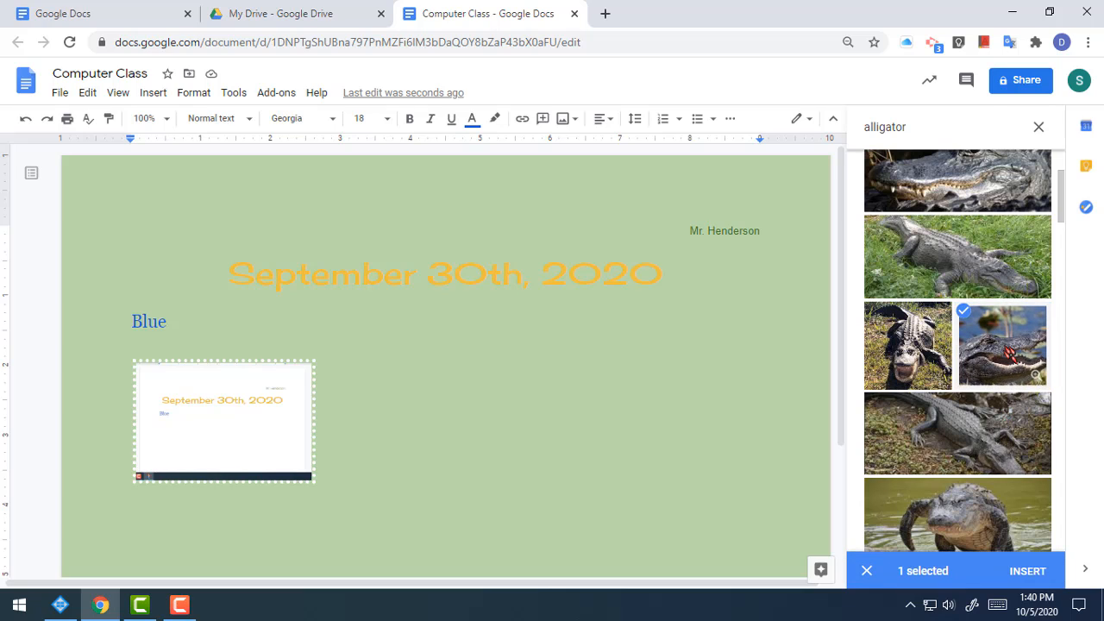
{"action": "left_click", "coordinate": [1041, 574]}
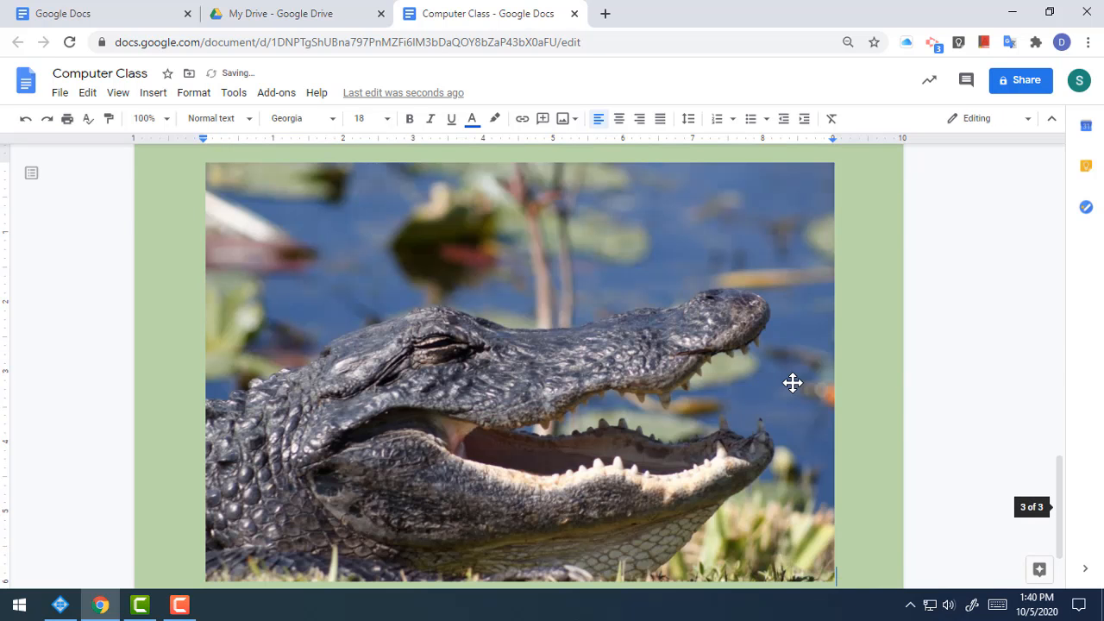
Step: Select the alligator photo and drag its corner inward to shrink it beside the screenshot
{"action": "scroll", "coordinate": [792, 382], "scroll_direction": "down", "scroll_amount": 1}
{"action": "scroll", "coordinate": [782, 386], "scroll_direction": "up", "scroll_amount": 5}
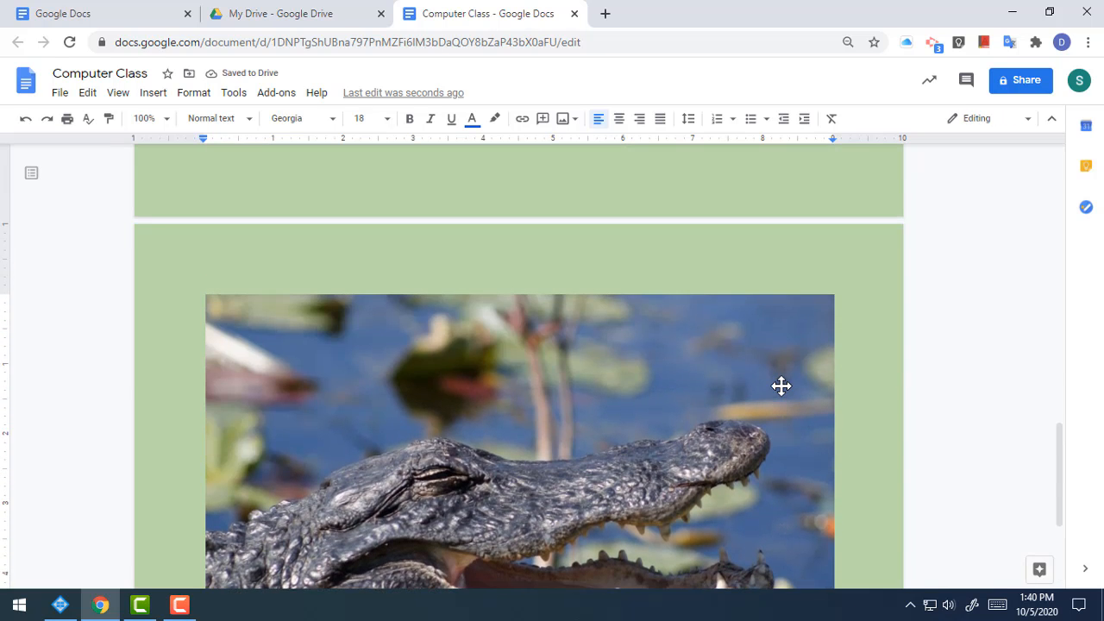
{"action": "scroll", "coordinate": [782, 387], "scroll_direction": "down", "scroll_amount": 5}
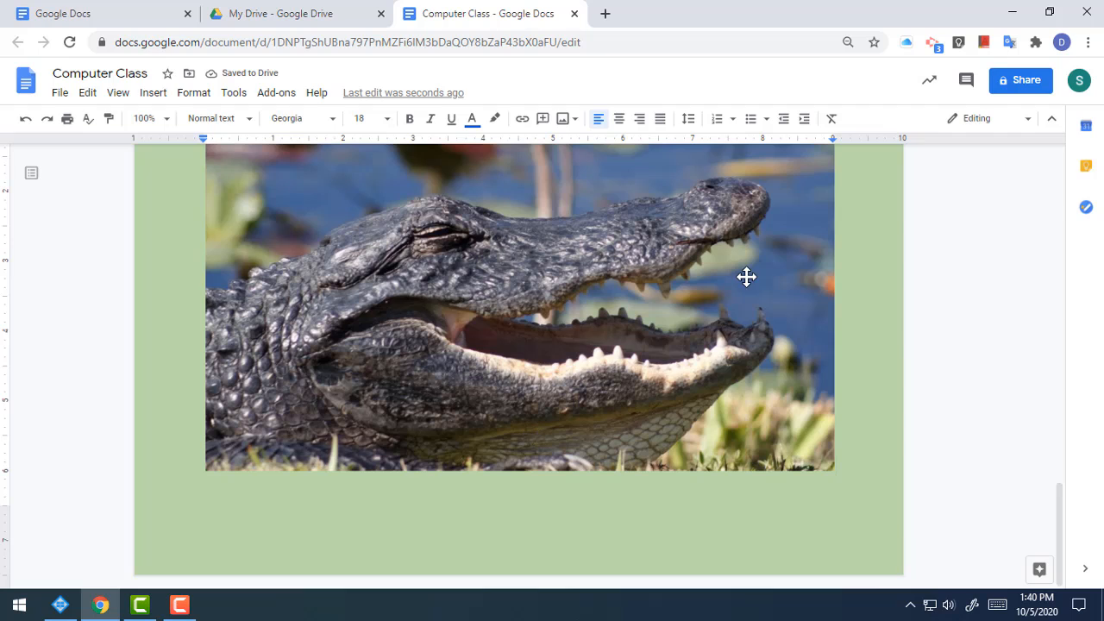
{"action": "left_click", "coordinate": [682, 330]}
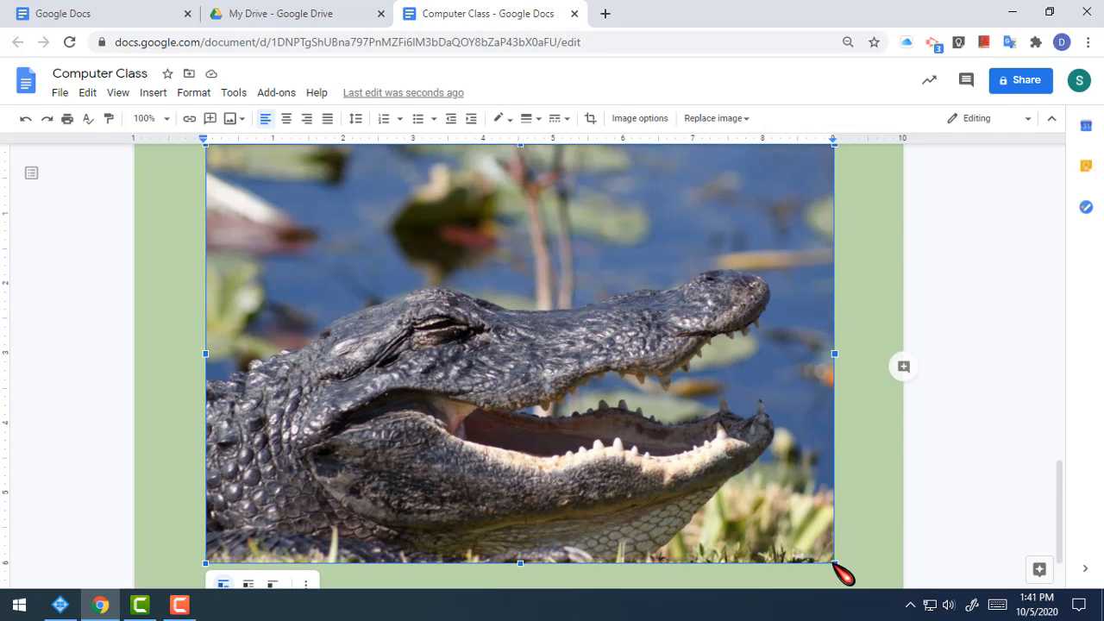
{"action": "left_click_drag", "start_coordinate": [834, 561], "coordinate": [457, 284]}
Step: Make the alligator photo slightly smaller so it fits next to the bordered screenshot
{"action": "scroll", "coordinate": [724, 414], "scroll_direction": "up", "scroll_amount": 5}
{"action": "scroll", "coordinate": [711, 428], "scroll_direction": "down", "scroll_amount": 4}
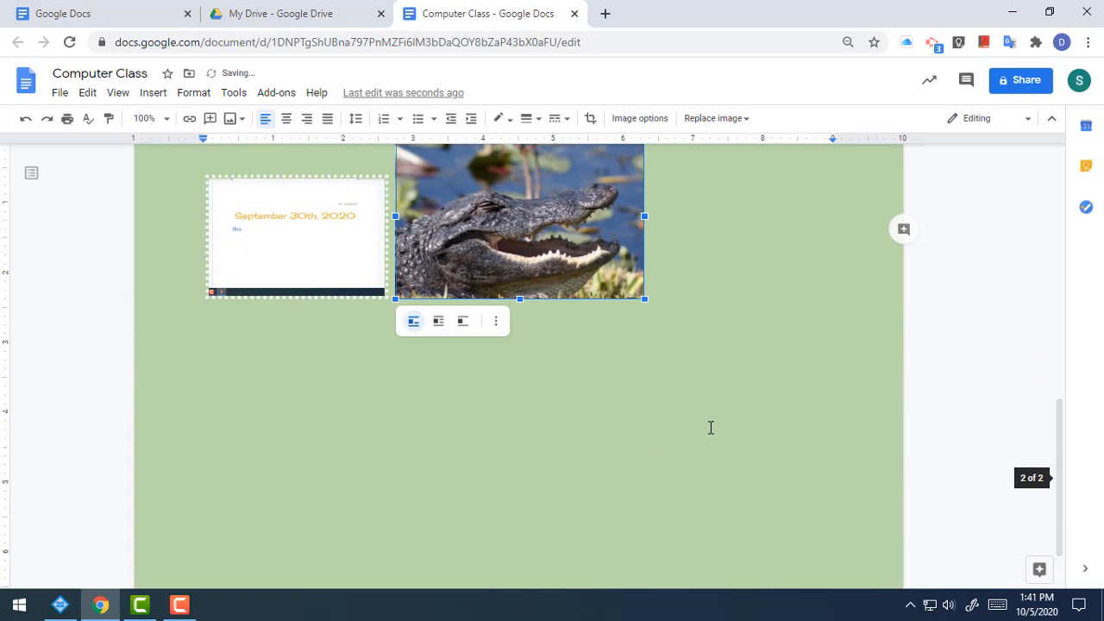
{"action": "scroll", "coordinate": [710, 428], "scroll_direction": "up", "scroll_amount": 10}
{"action": "scroll", "coordinate": [710, 427], "scroll_direction": "down", "scroll_amount": 9}
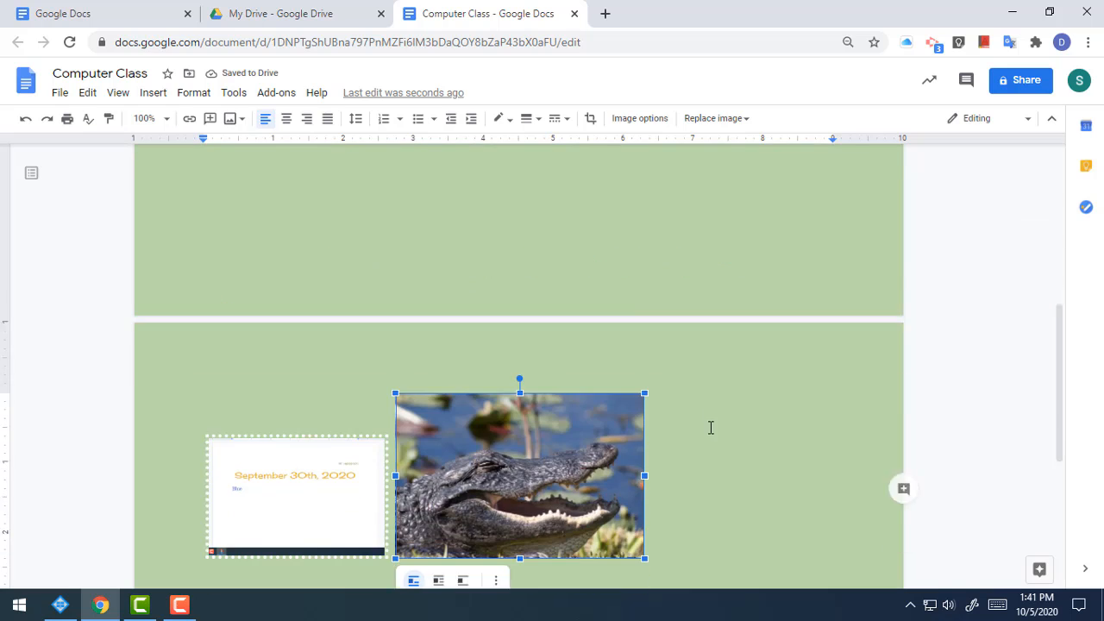
{"action": "left_click_drag", "start_coordinate": [645, 508], "coordinate": [608, 483]}
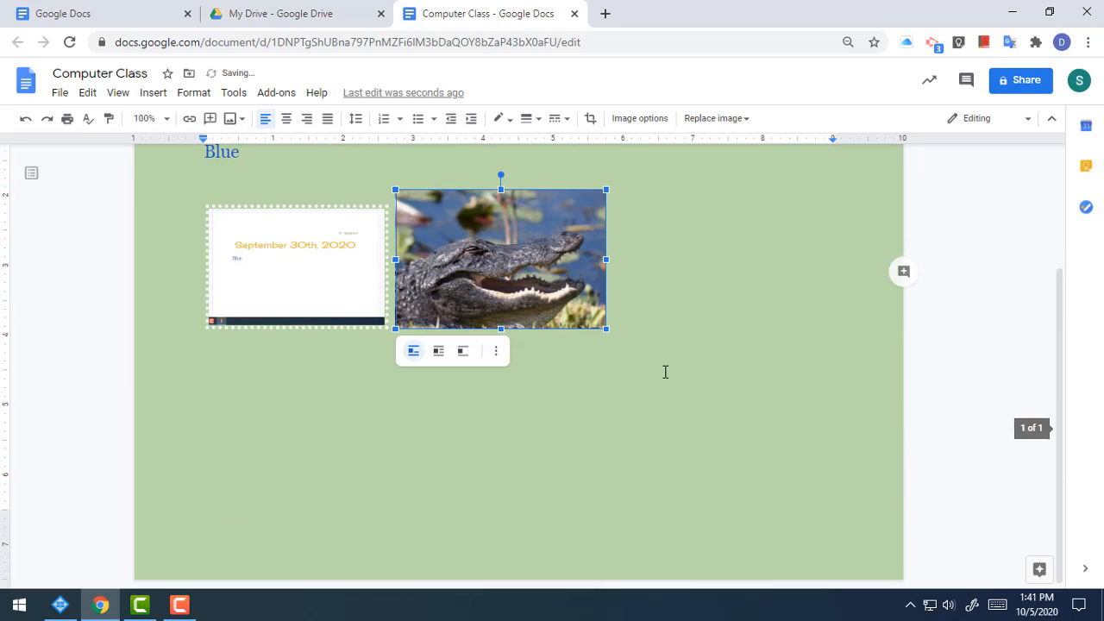
{"action": "scroll", "coordinate": [664, 372], "scroll_direction": "down", "scroll_amount": 1}
{"action": "left_click", "coordinate": [779, 414]}
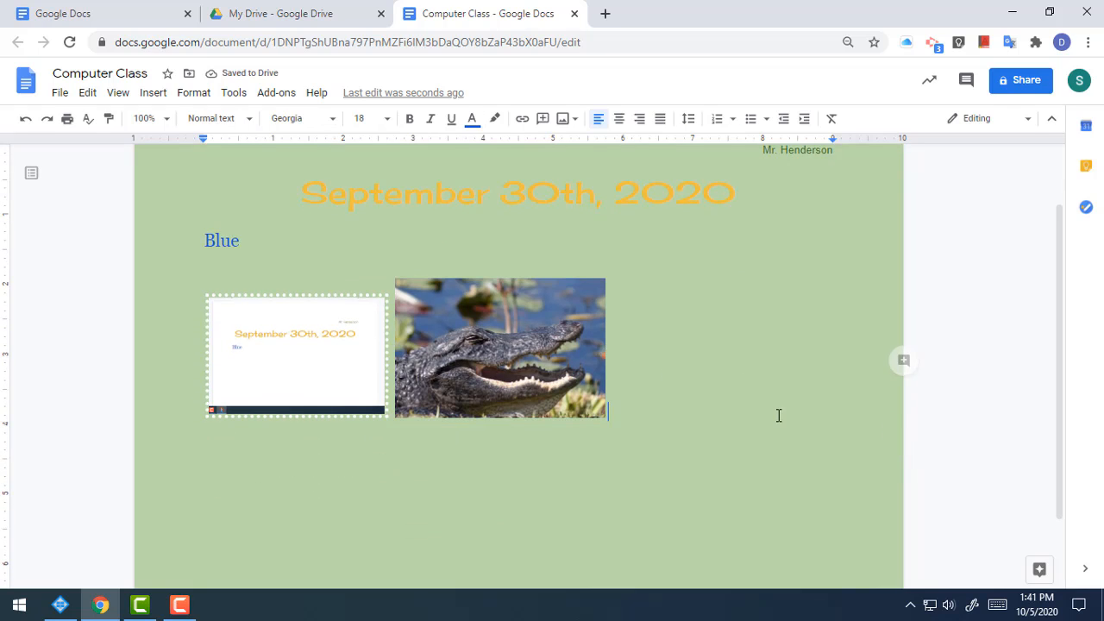
{"action": "left_click", "coordinate": [546, 334]}
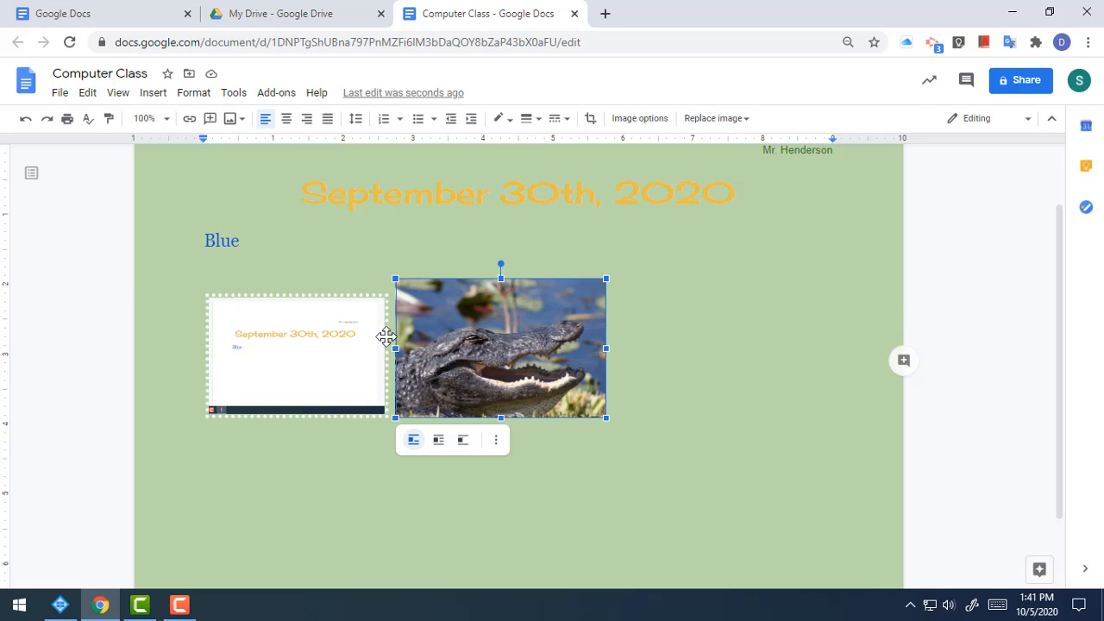
{"action": "left_click", "coordinate": [728, 371]}
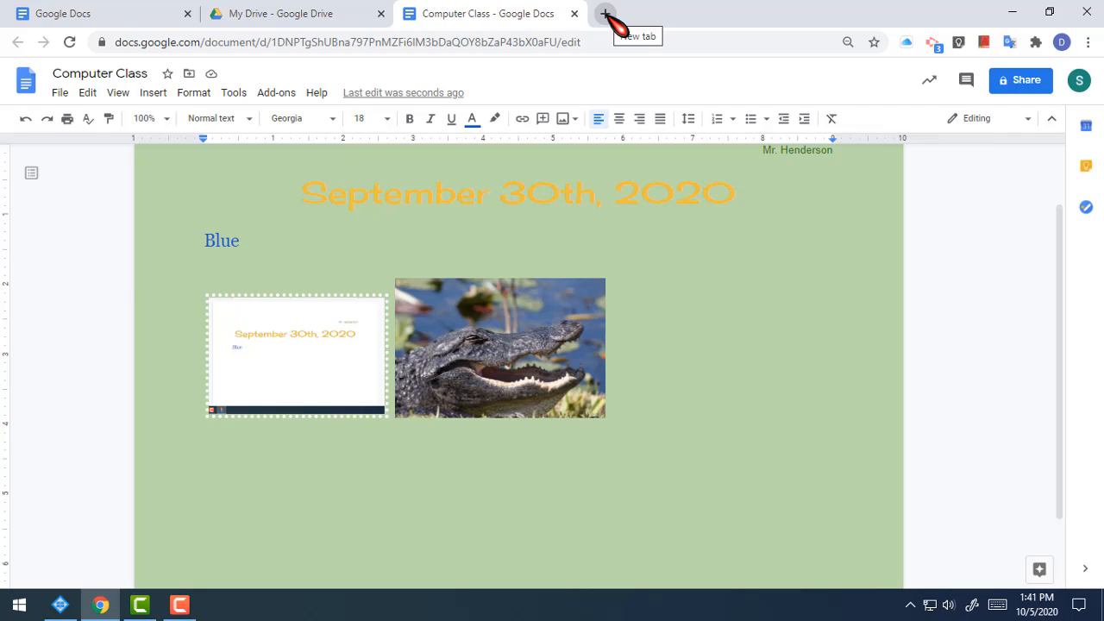
Step: Open a new Chrome tab and load the kidzsearch.com website
{"action": "left_click", "coordinate": [606, 14]}
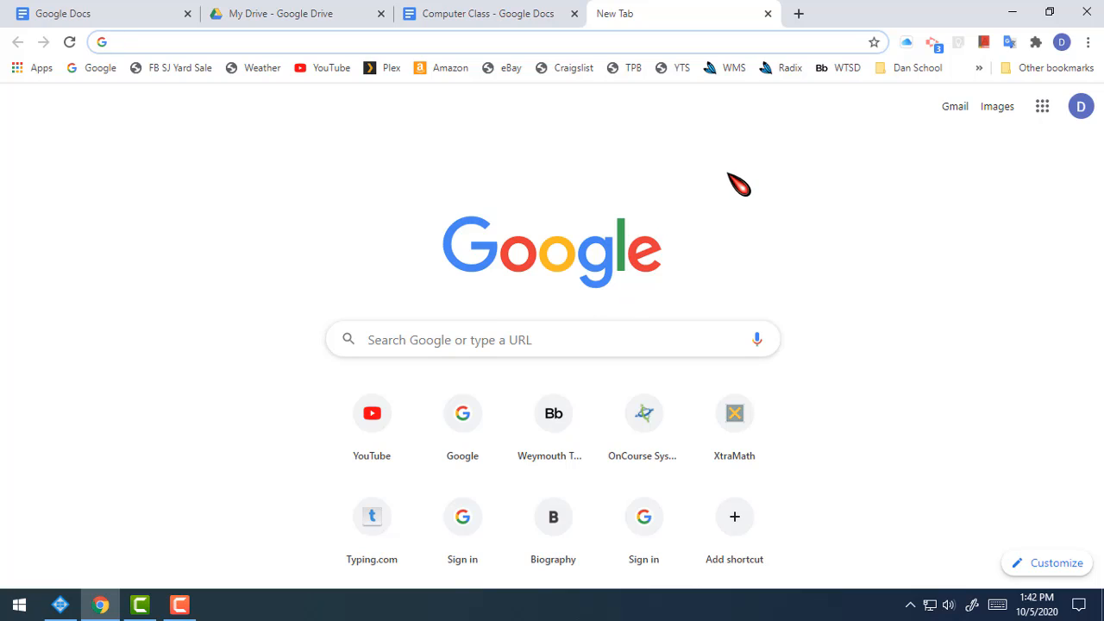
{"action": "left_click", "coordinate": [665, 42]}
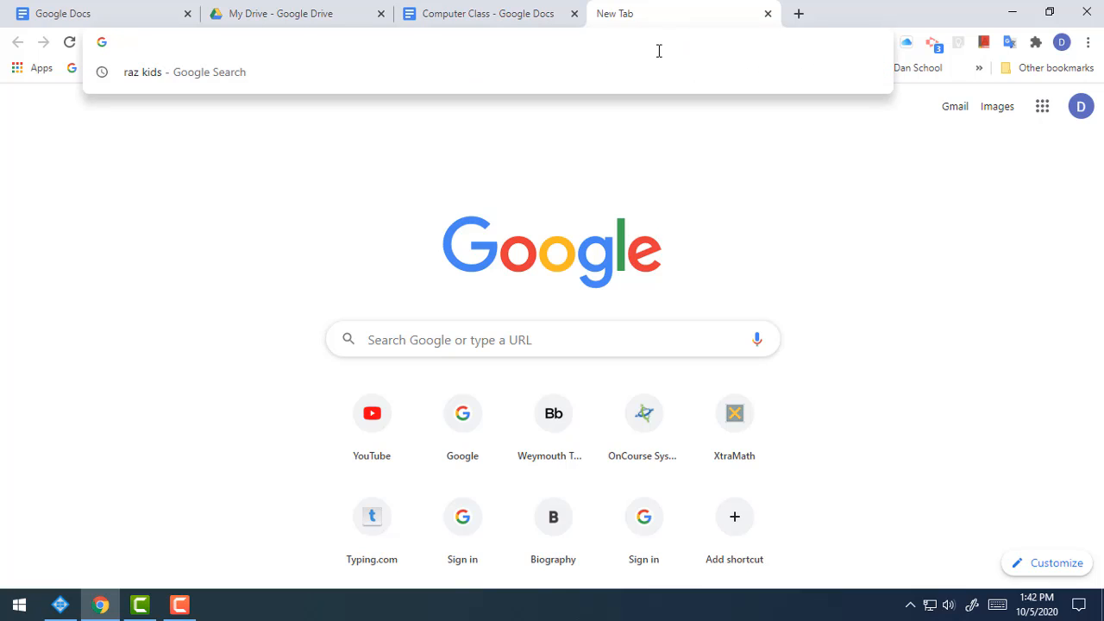
{"action": "type", "text": "kidz"}
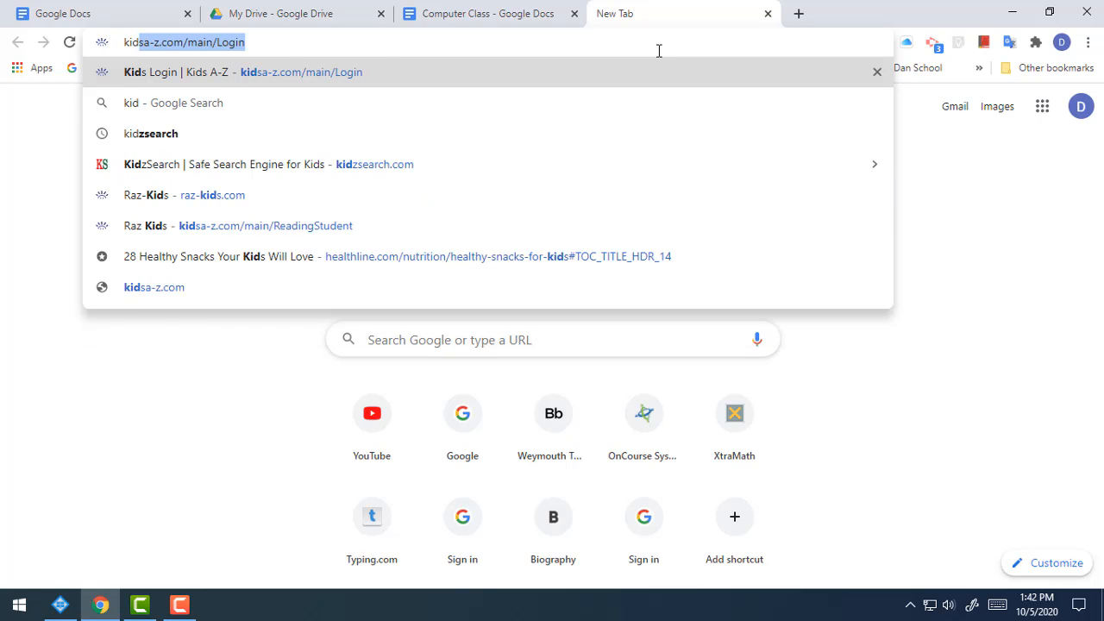
{"action": "type", "text": "search.co"}
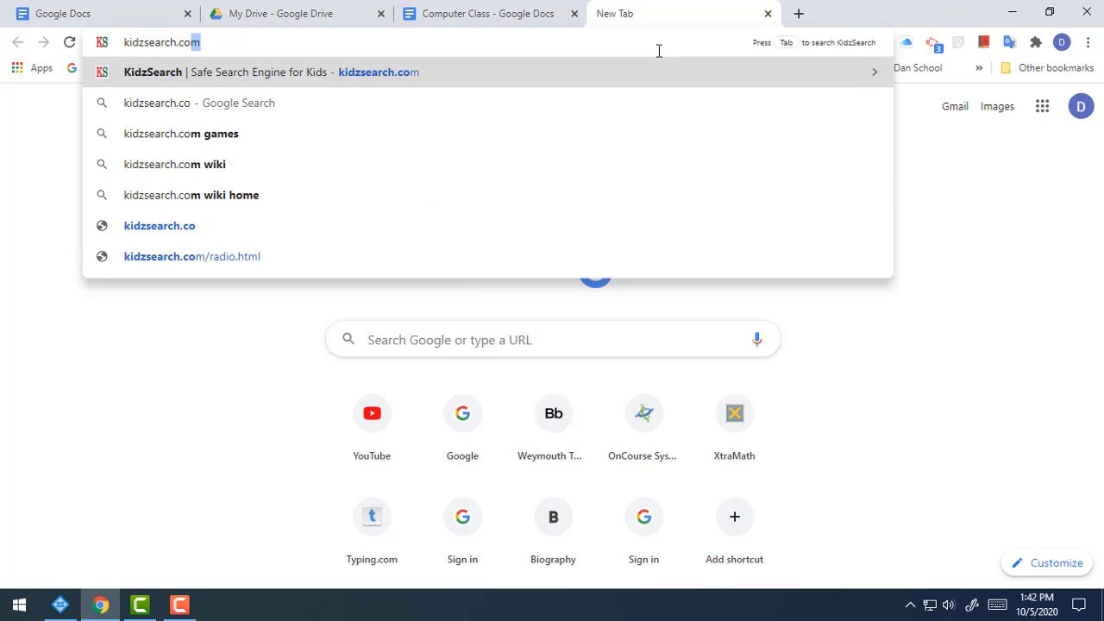
{"action": "key", "text": "Return"}
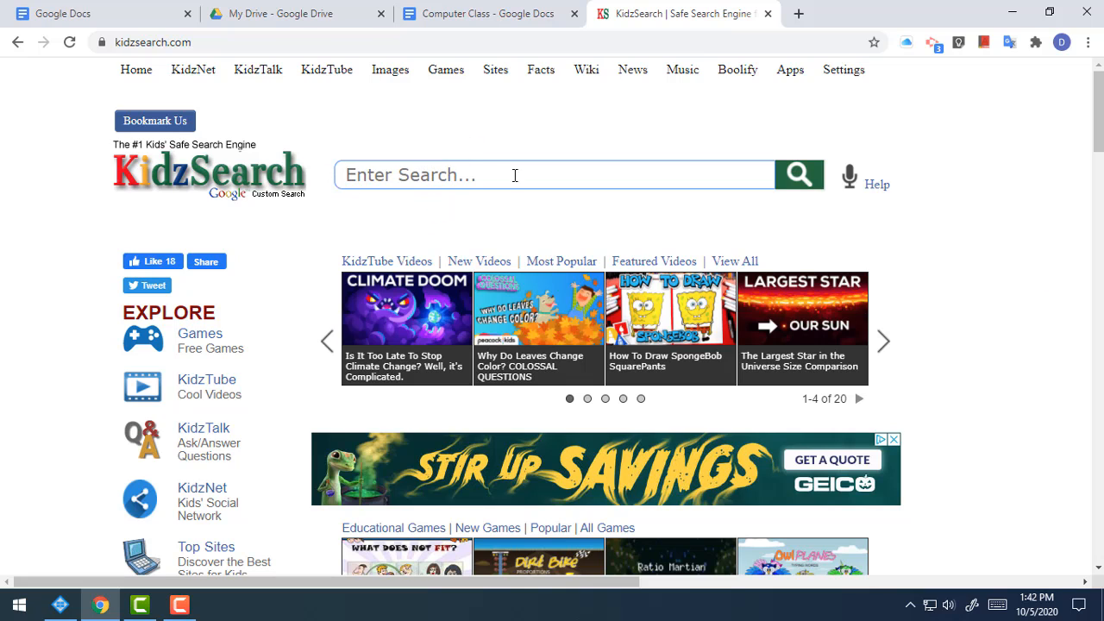
Step: Search KidzSearch for 'tiger' and switch to the image results
{"action": "left_click", "coordinate": [469, 19]}
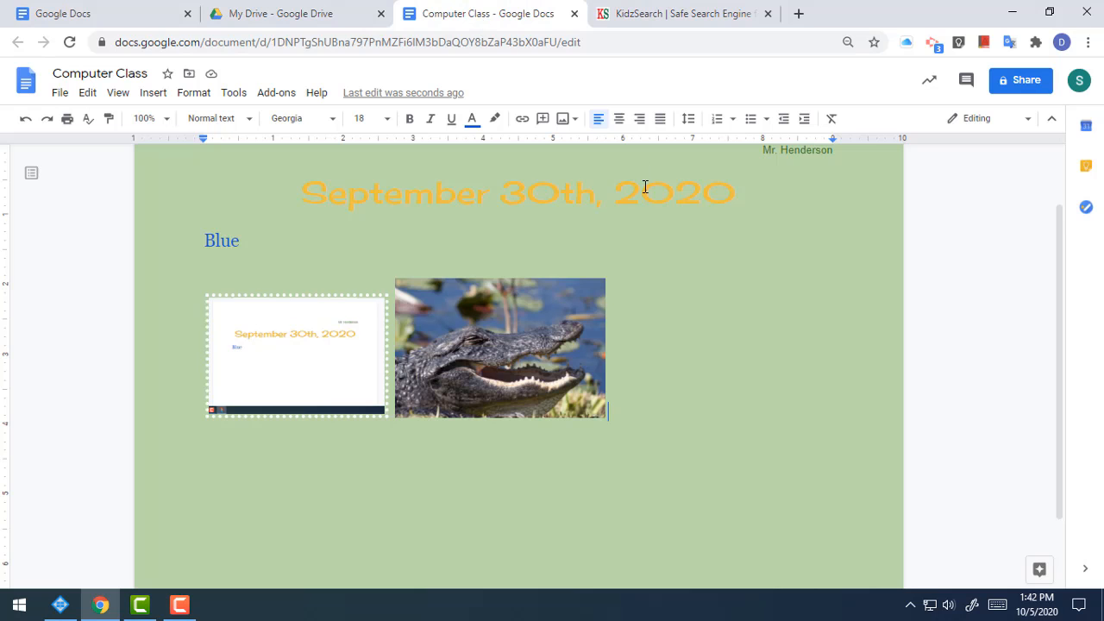
{"action": "left_click", "coordinate": [687, 13]}
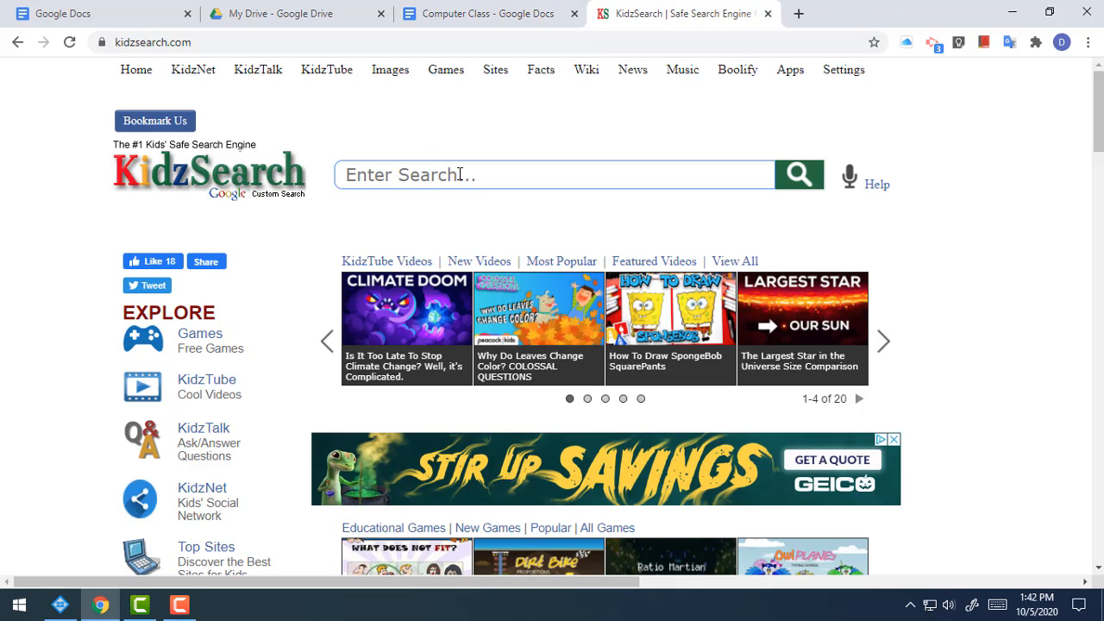
{"action": "type", "text": "tig"}
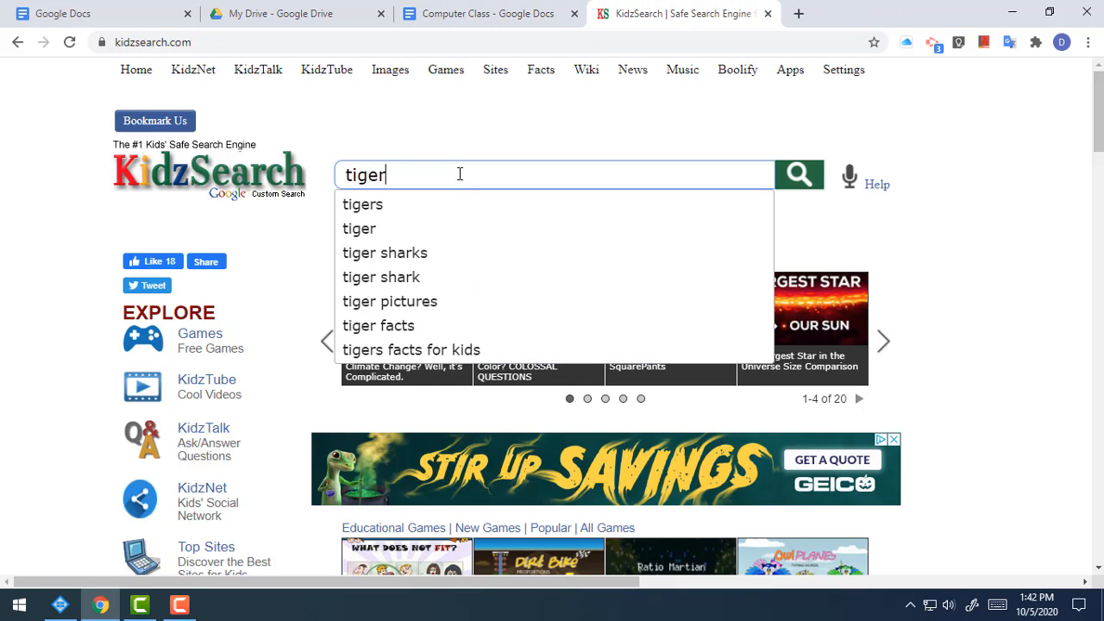
{"action": "type", "text": "er"}
{"action": "key", "text": "Return"}
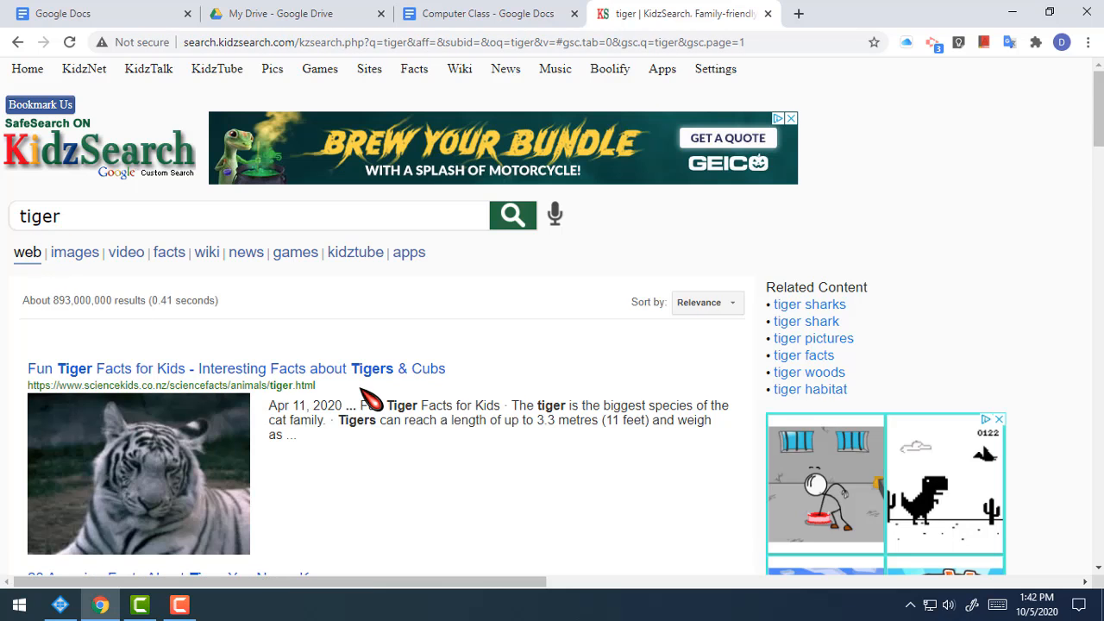
{"action": "left_click", "coordinate": [76, 253]}
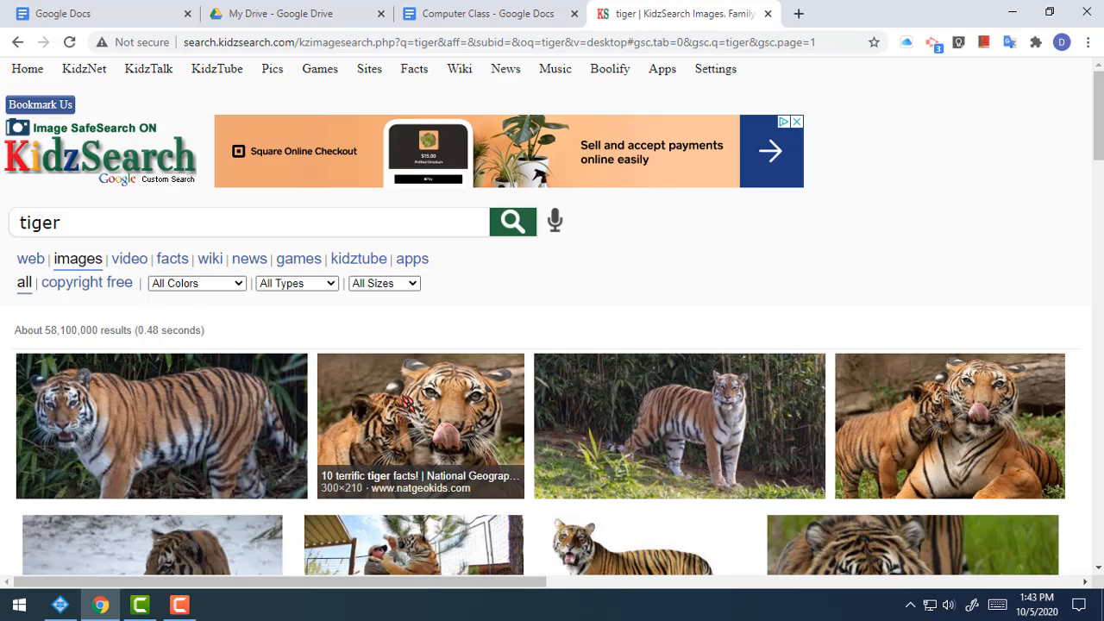
Step: Browse the tiger images and expand the close-up tiger face photo from nationalzoo.si.edu
{"action": "scroll", "coordinate": [405, 401], "scroll_direction": "down", "scroll_amount": 3}
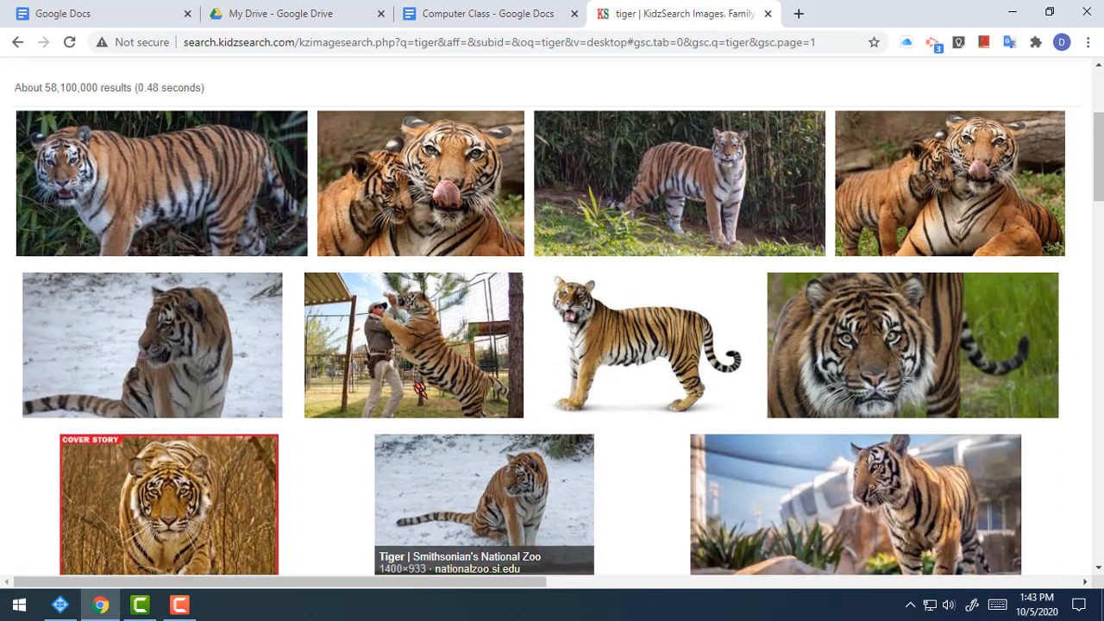
{"action": "scroll", "coordinate": [420, 390], "scroll_direction": "up", "scroll_amount": 2}
{"action": "scroll", "coordinate": [420, 390], "scroll_direction": "down", "scroll_amount": 4}
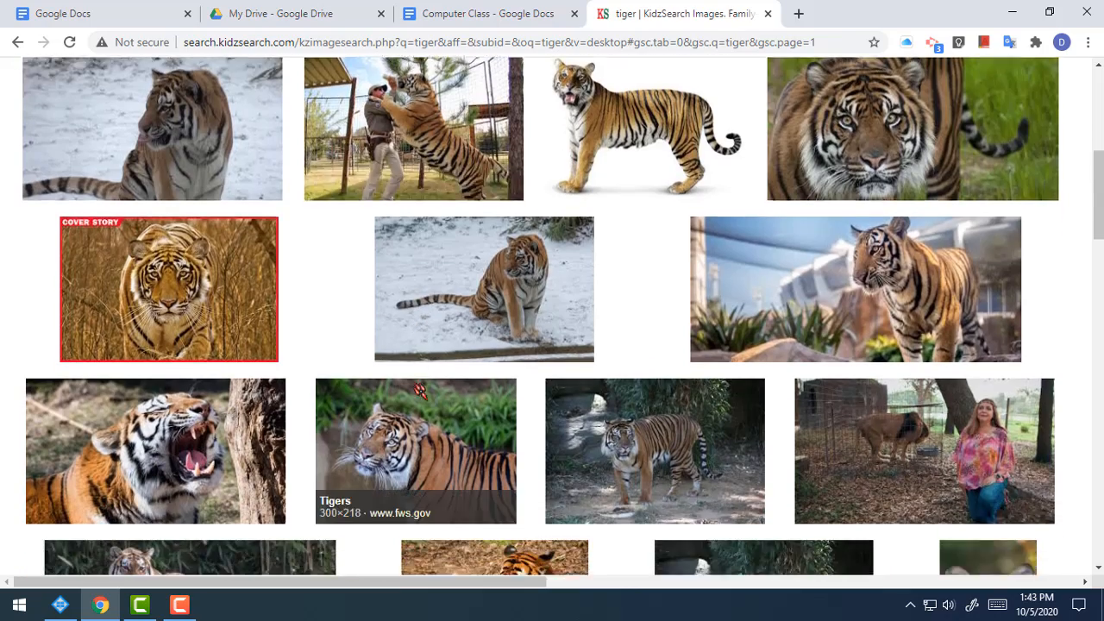
{"action": "scroll", "coordinate": [420, 390], "scroll_direction": "down", "scroll_amount": 2}
{"action": "scroll", "coordinate": [420, 390], "scroll_direction": "up", "scroll_amount": 5}
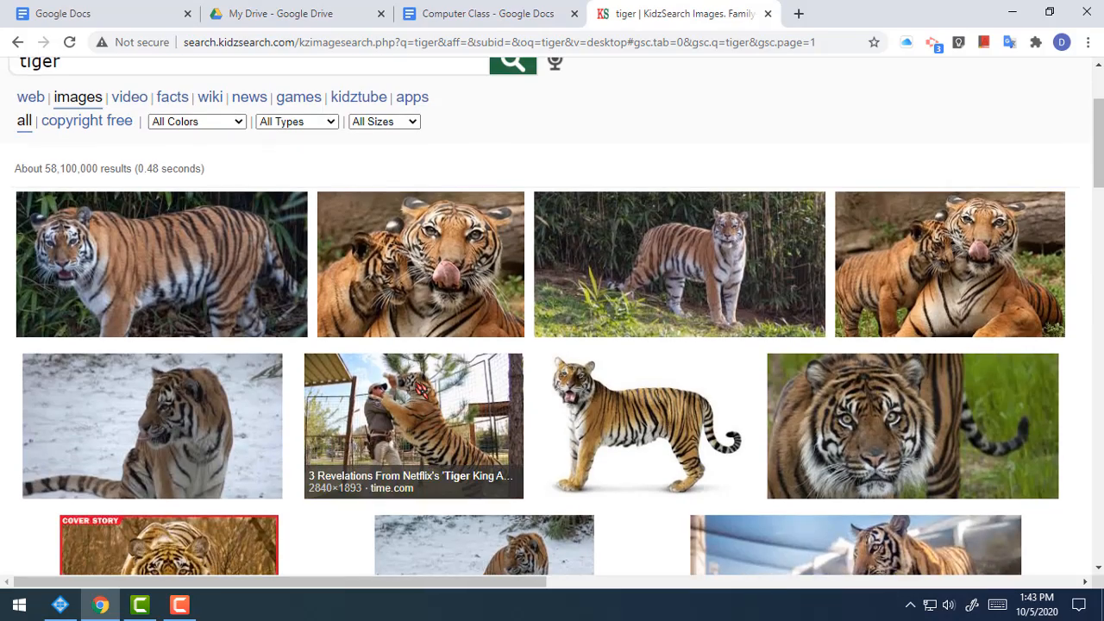
{"action": "scroll", "coordinate": [659, 401], "scroll_direction": "down", "scroll_amount": 1}
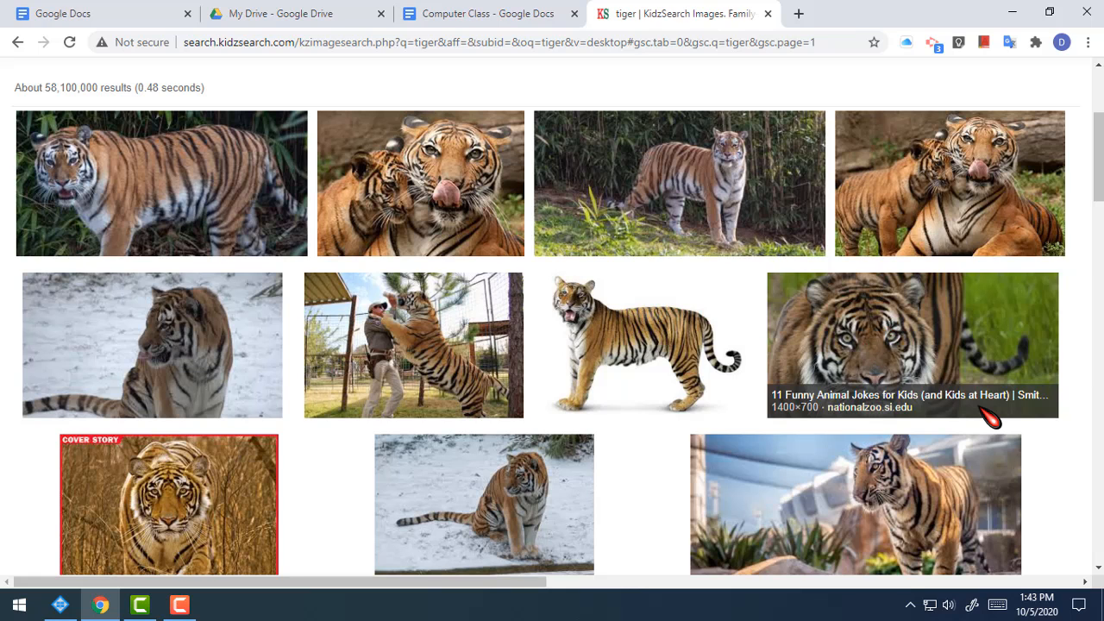
{"action": "left_click", "coordinate": [522, 15]}
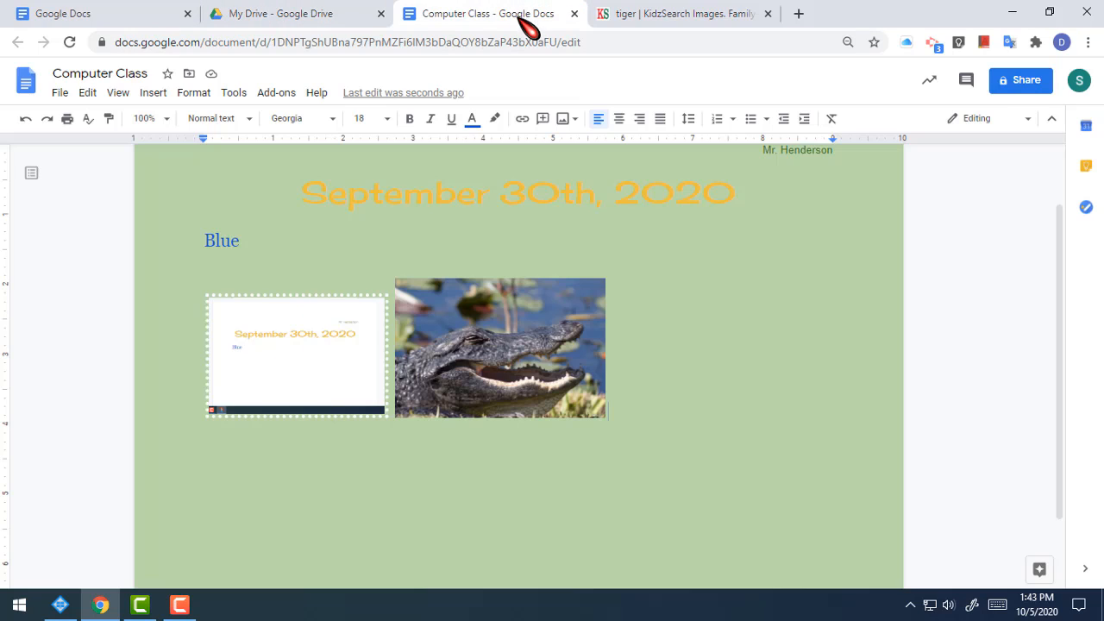
{"action": "left_click", "coordinate": [698, 14]}
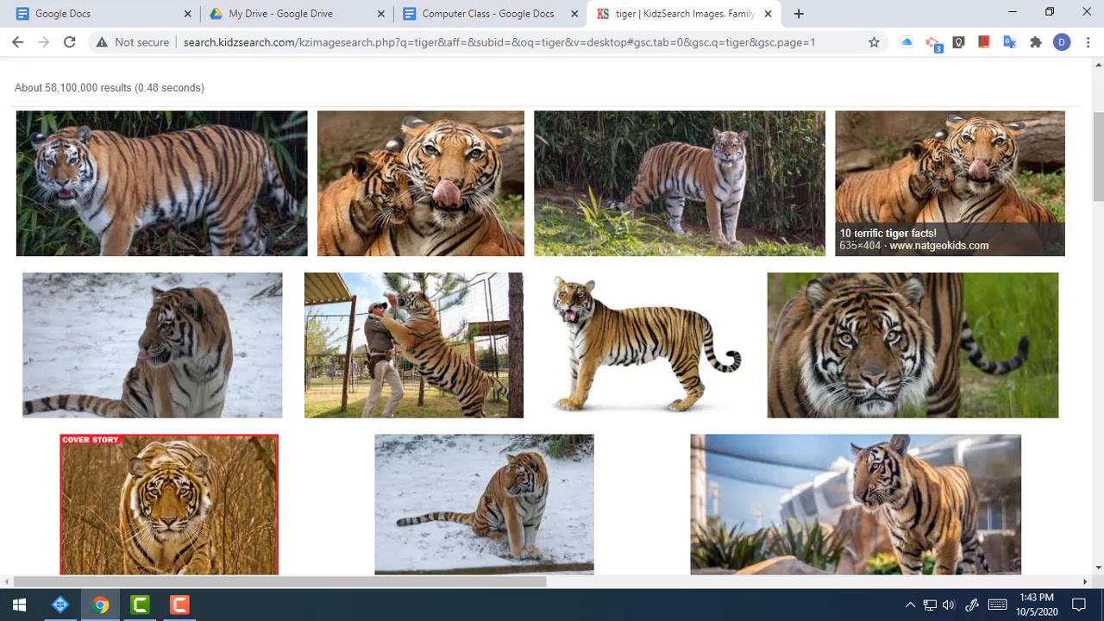
{"action": "left_click", "coordinate": [886, 347]}
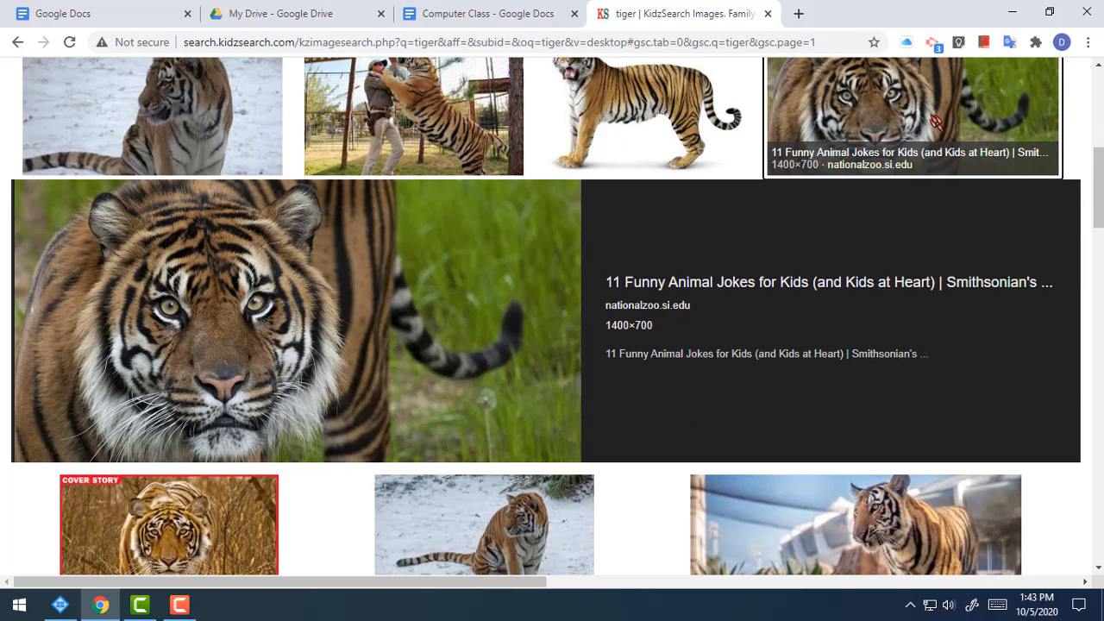
{"action": "scroll", "coordinate": [936, 123], "scroll_direction": "up", "scroll_amount": 3}
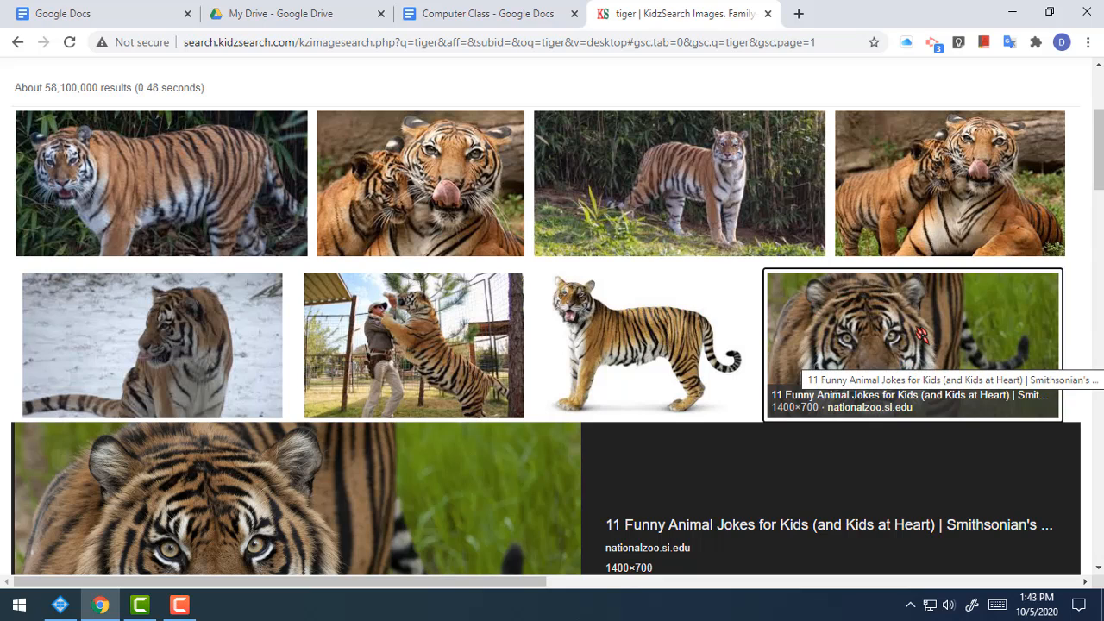
{"action": "scroll", "coordinate": [928, 335], "scroll_direction": "down", "scroll_amount": 3}
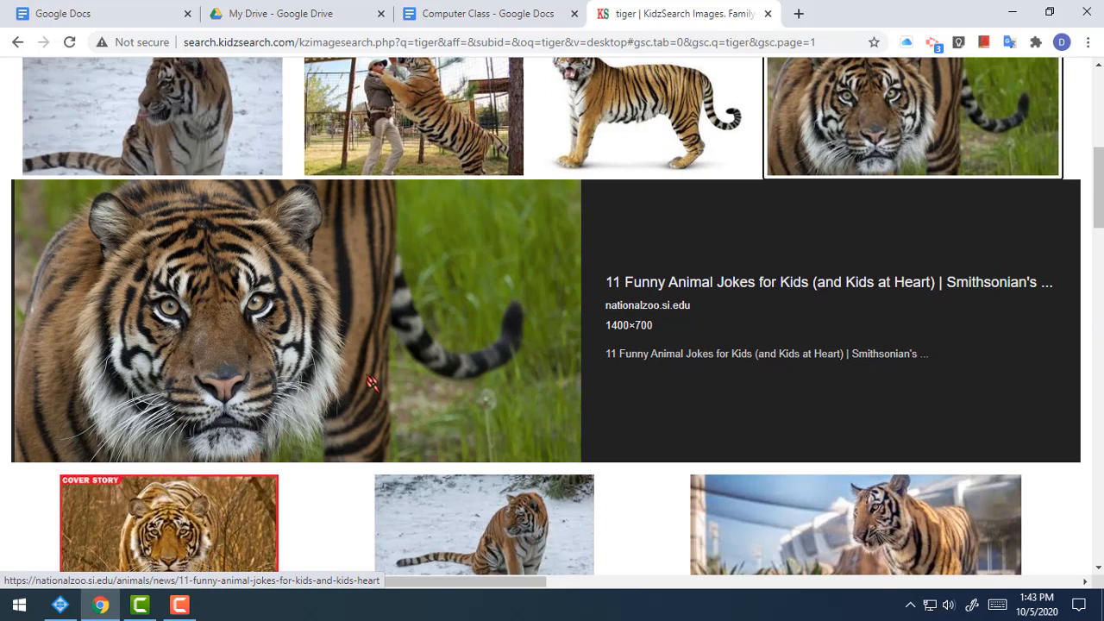
Step: Copy the enlarged 1400×700 close-up tiger photo to the clipboard
{"action": "right_click", "coordinate": [337, 294]}
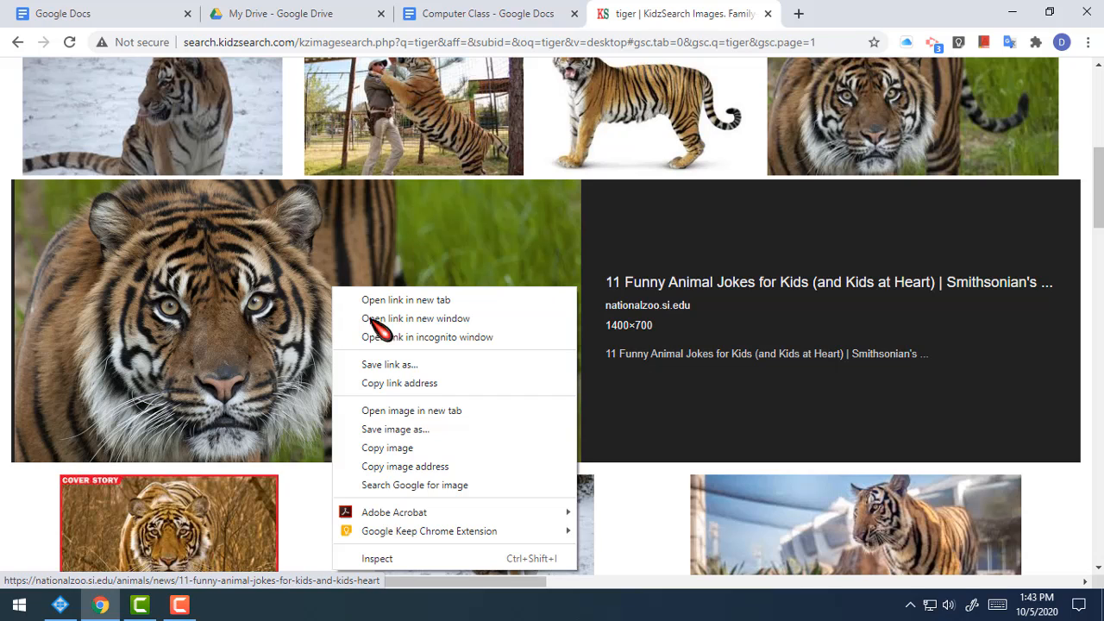
{"action": "left_click", "coordinate": [407, 449]}
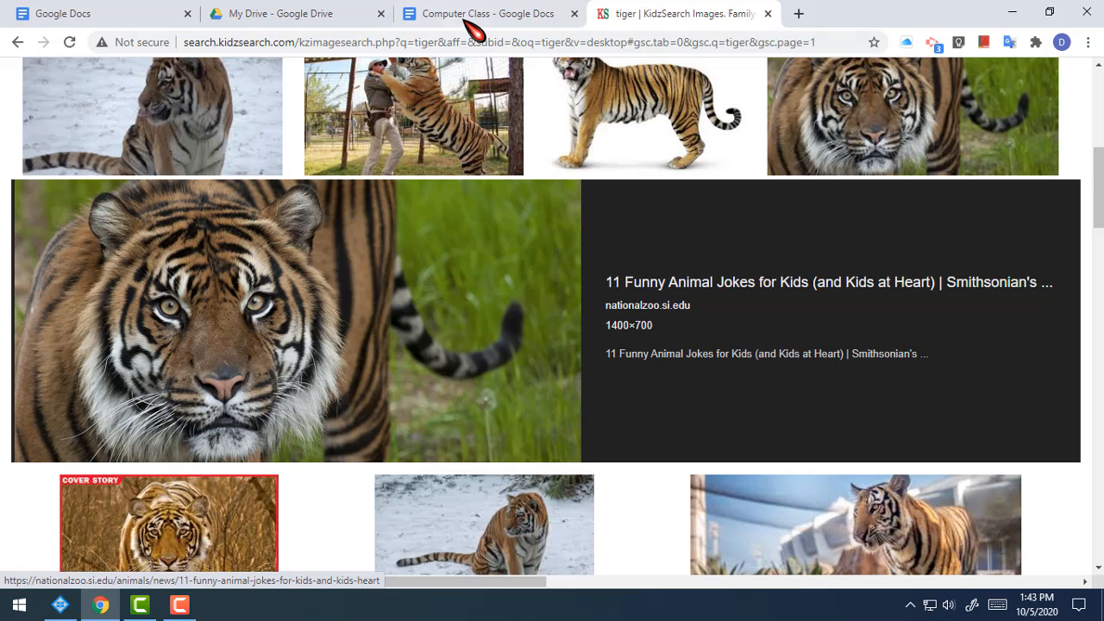
Step: Paste the copied tiger image into the Computer Class doc, then delete it again
{"action": "left_click", "coordinate": [474, 21]}
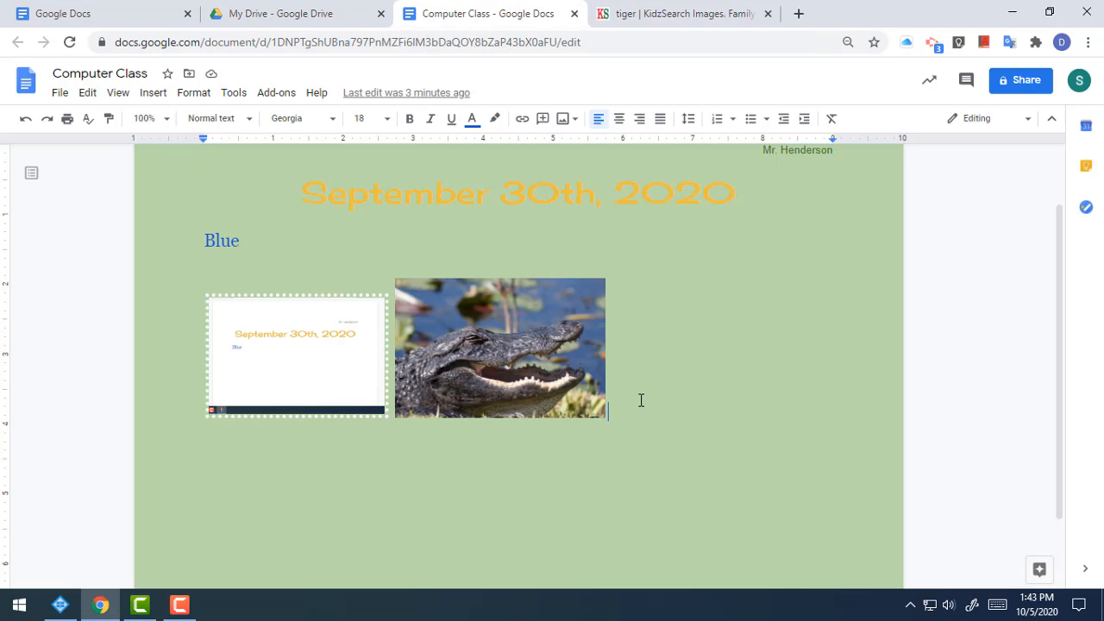
{"action": "left_click", "coordinate": [87, 92]}
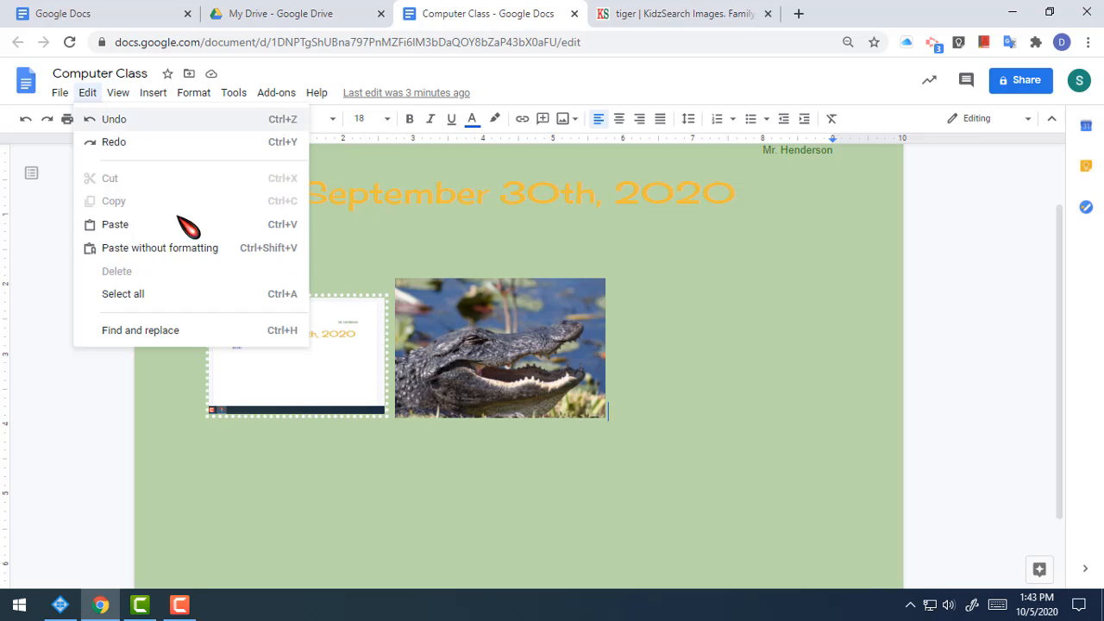
{"action": "left_click", "coordinate": [170, 229]}
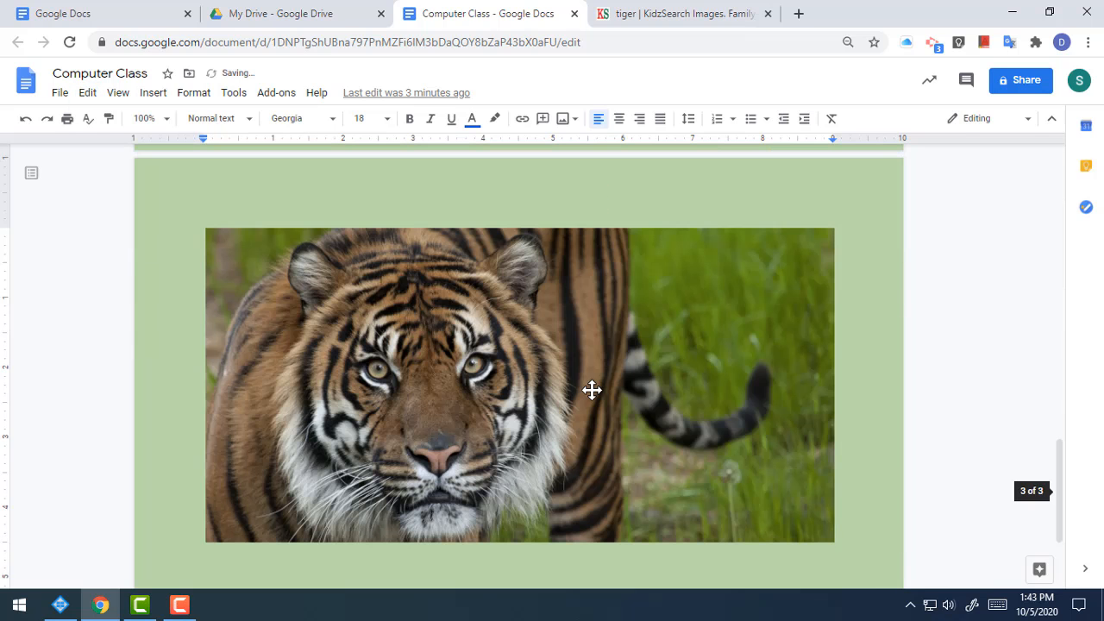
{"action": "left_click", "coordinate": [646, 399]}
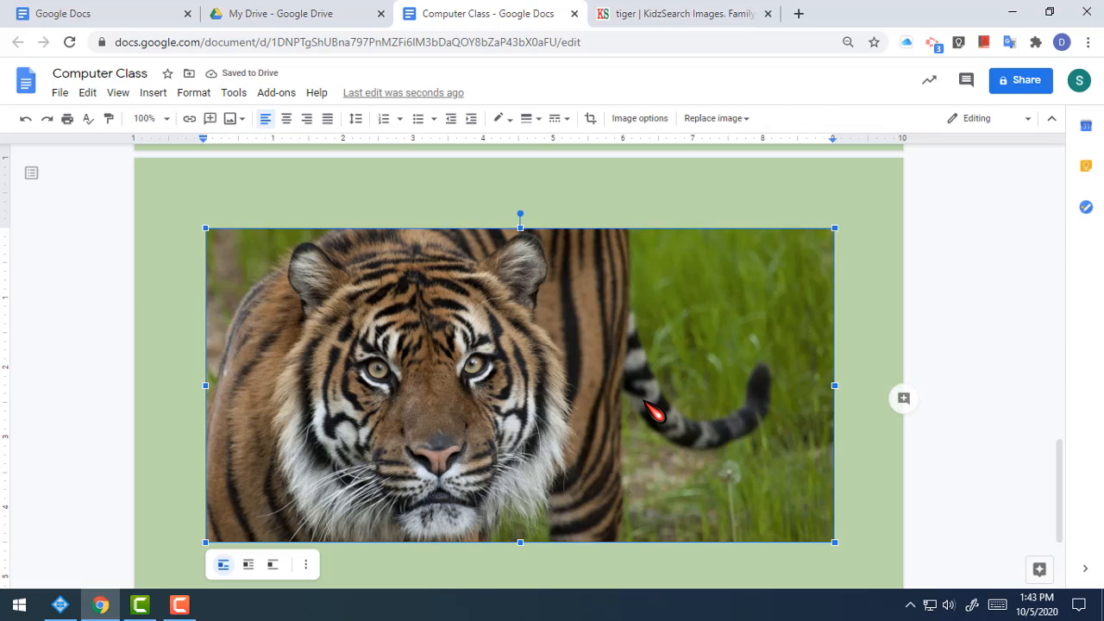
{"action": "key", "text": "Delete"}
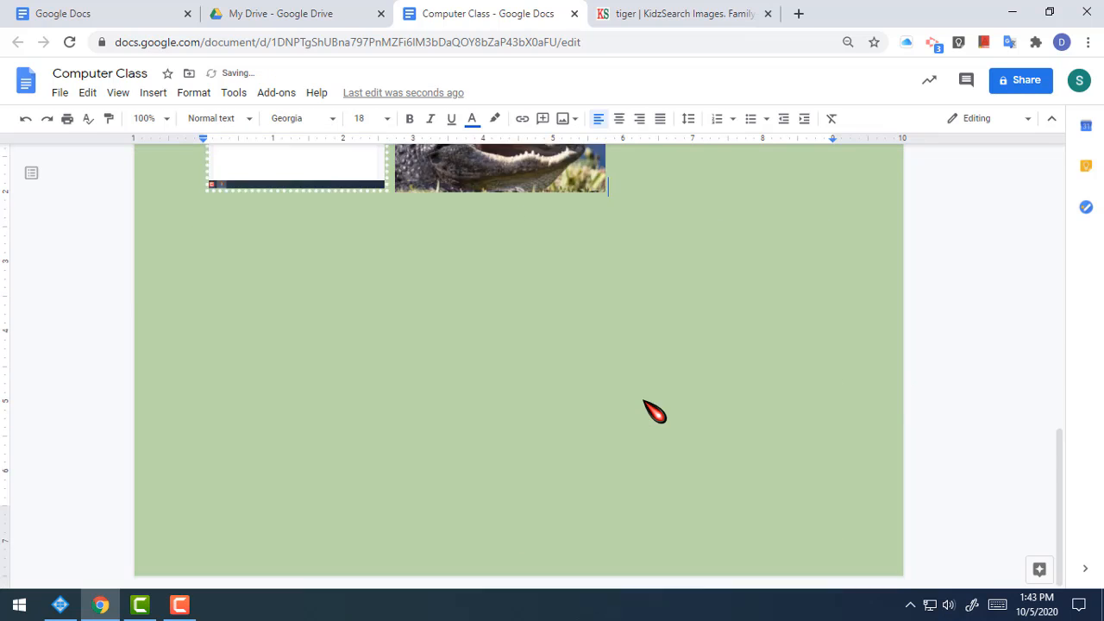
Step: Drag the tiger photo from KidzSearch into the document below the alligator picture
{"action": "left_click", "coordinate": [687, 24]}
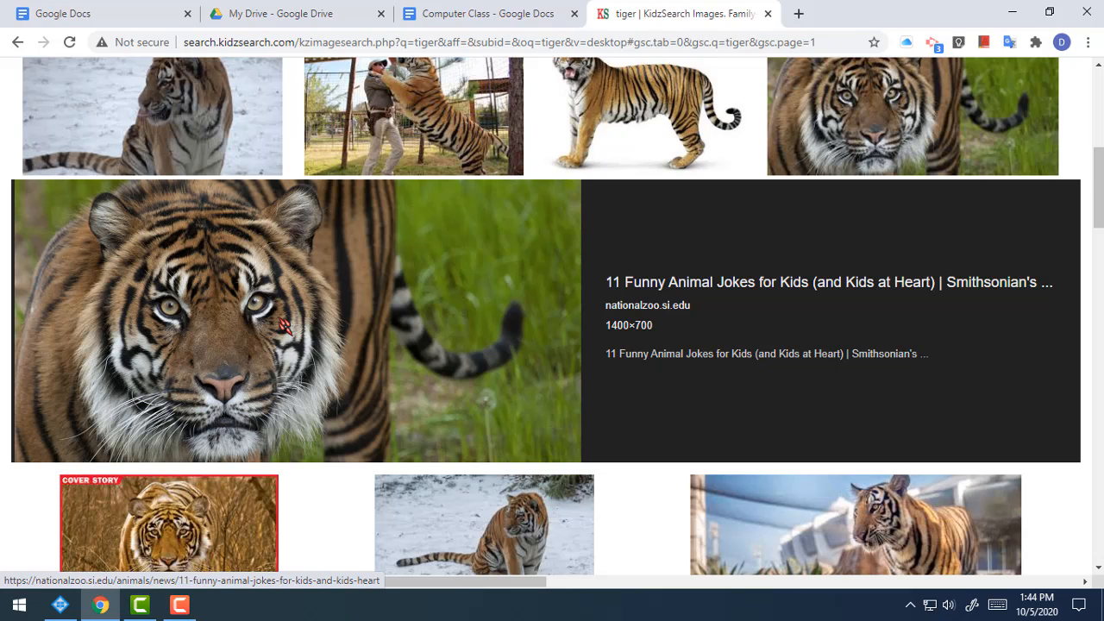
{"action": "left_click_drag", "start_coordinate": [280, 324], "coordinate": [623, 317]}
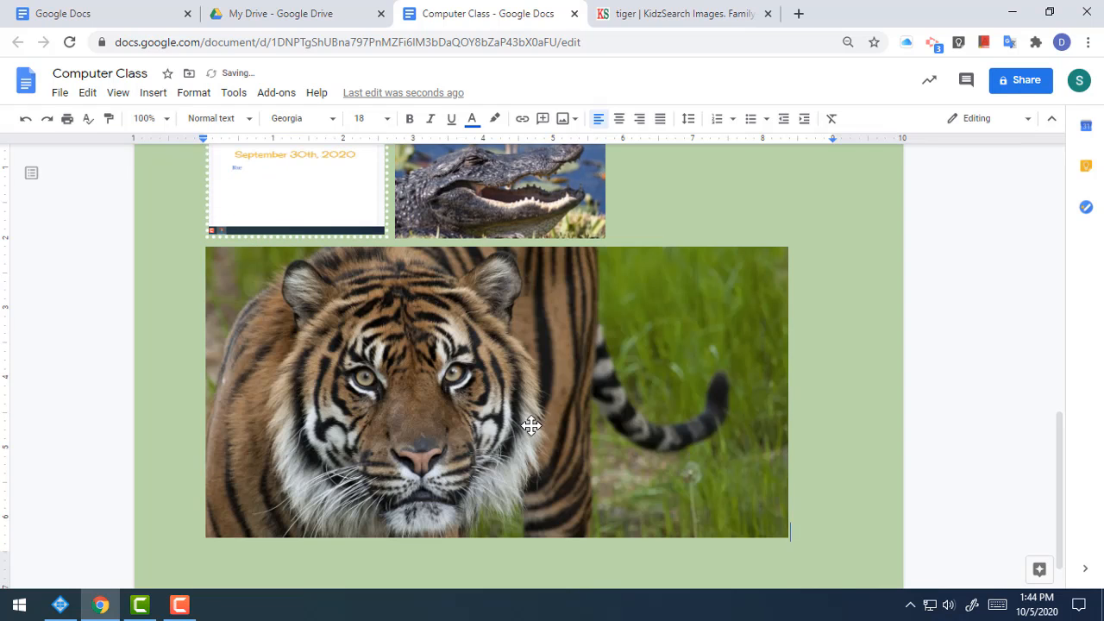
{"action": "scroll", "coordinate": [568, 392], "scroll_direction": "down", "scroll_amount": 1}
{"action": "scroll", "coordinate": [568, 392], "scroll_direction": "up", "scroll_amount": 6}
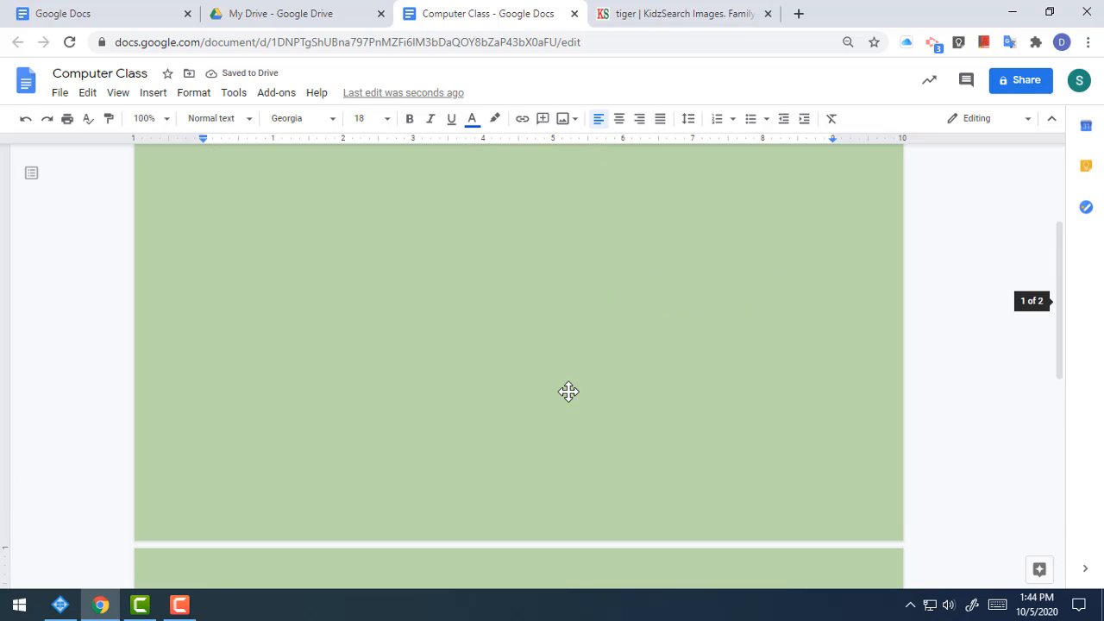
{"action": "scroll", "coordinate": [569, 391], "scroll_direction": "down", "scroll_amount": 6}
Step: Shrink the tiger image to a noticeably smaller size using its corner handle
{"action": "left_click", "coordinate": [681, 398]}
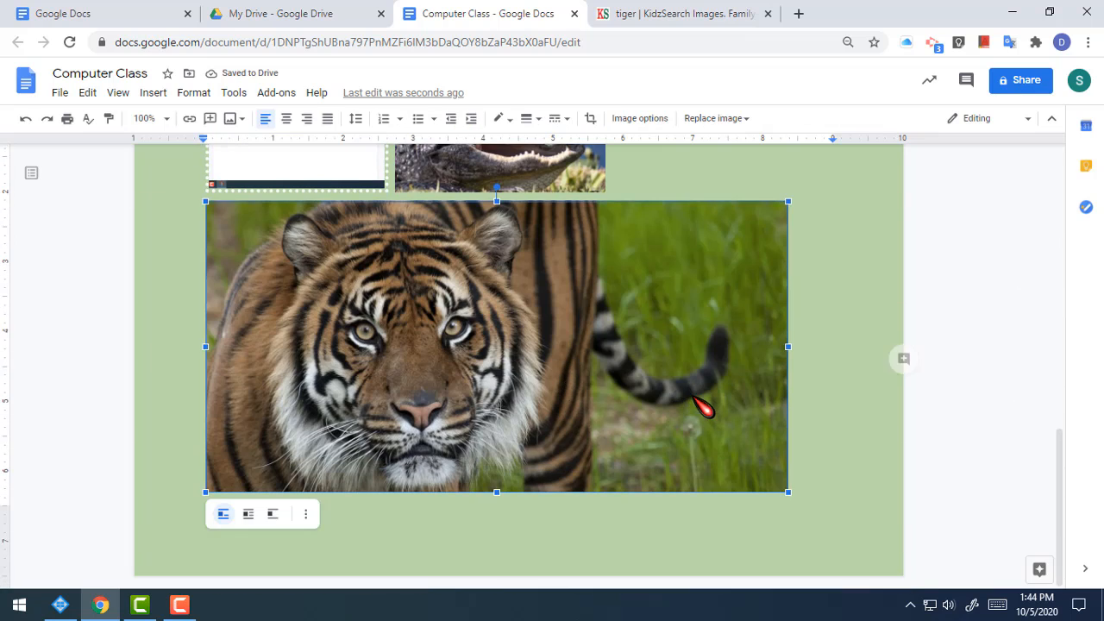
{"action": "scroll", "coordinate": [689, 401], "scroll_direction": "up", "scroll_amount": 6}
{"action": "scroll", "coordinate": [689, 401], "scroll_direction": "up", "scroll_amount": 1}
{"action": "scroll", "coordinate": [689, 410], "scroll_direction": "down", "scroll_amount": 7}
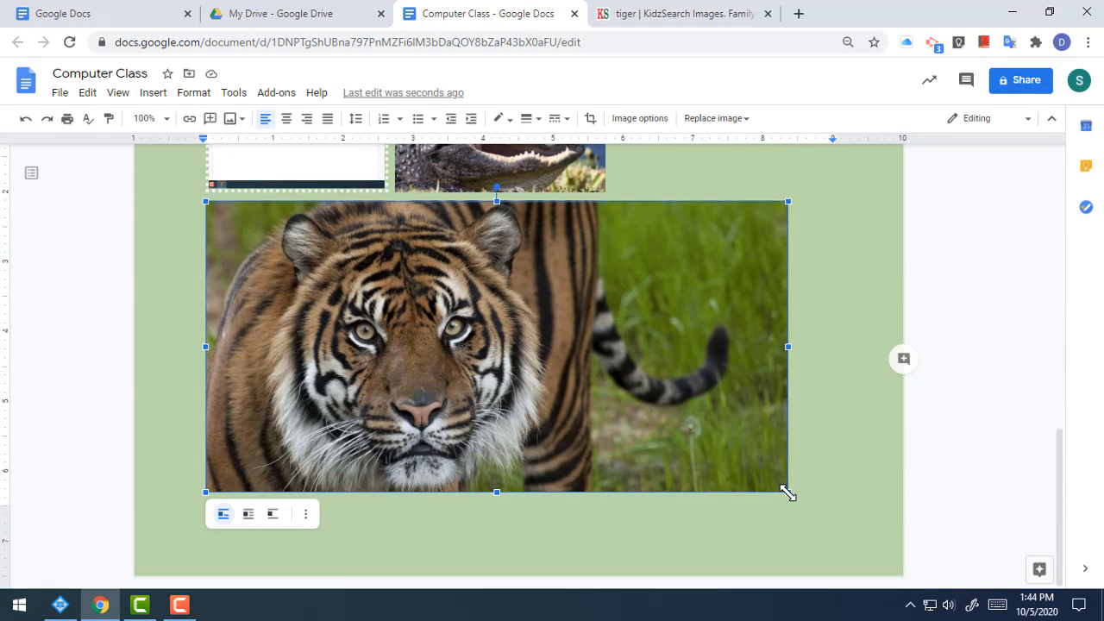
{"action": "left_click_drag", "start_coordinate": [787, 492], "coordinate": [574, 385]}
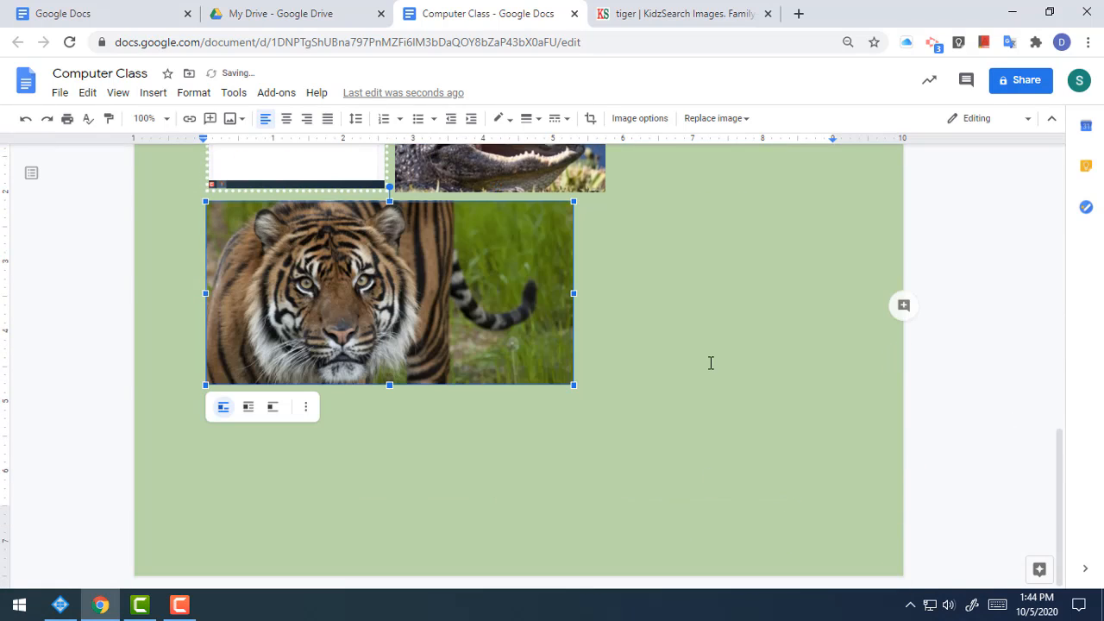
{"action": "left_click", "coordinate": [692, 399]}
{"action": "scroll", "coordinate": [694, 397], "scroll_direction": "up", "scroll_amount": 8}
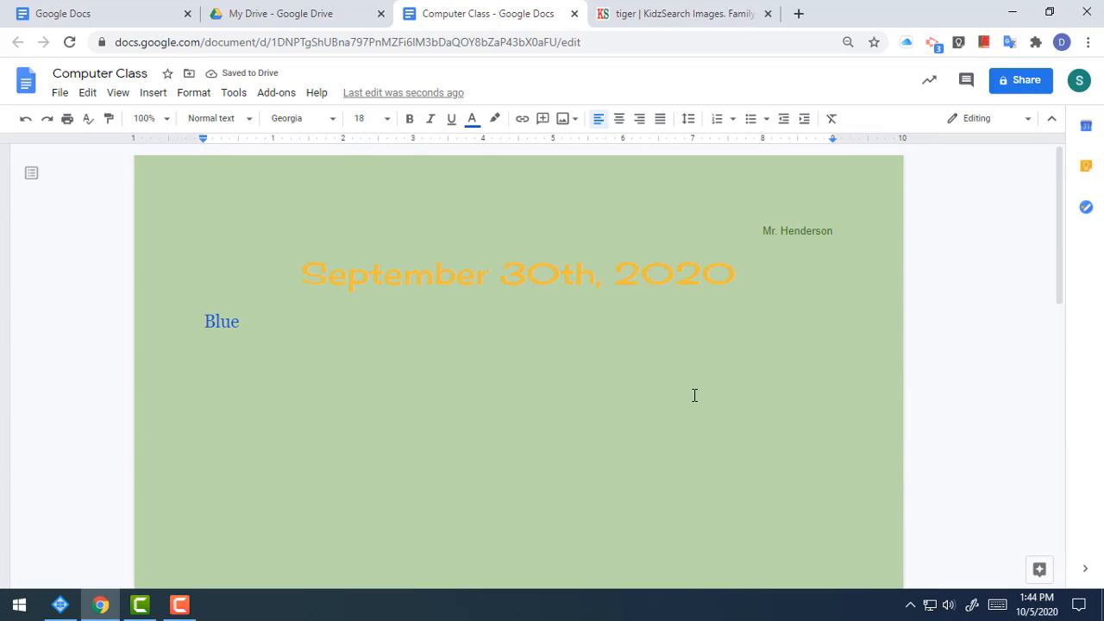
Step: Review the whole Computer Class document, then bring up its Share dialog
{"action": "scroll", "coordinate": [694, 394], "scroll_direction": "down", "scroll_amount": 10}
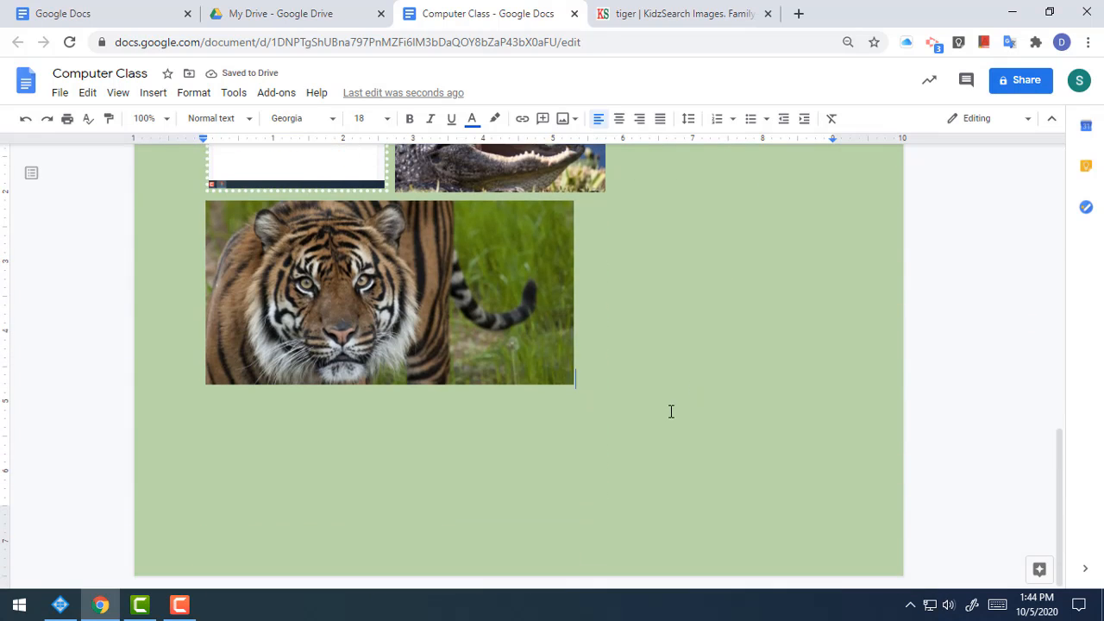
{"action": "scroll", "coordinate": [649, 385], "scroll_direction": "up", "scroll_amount": 1}
{"action": "scroll", "coordinate": [648, 386], "scroll_direction": "up", "scroll_amount": 2}
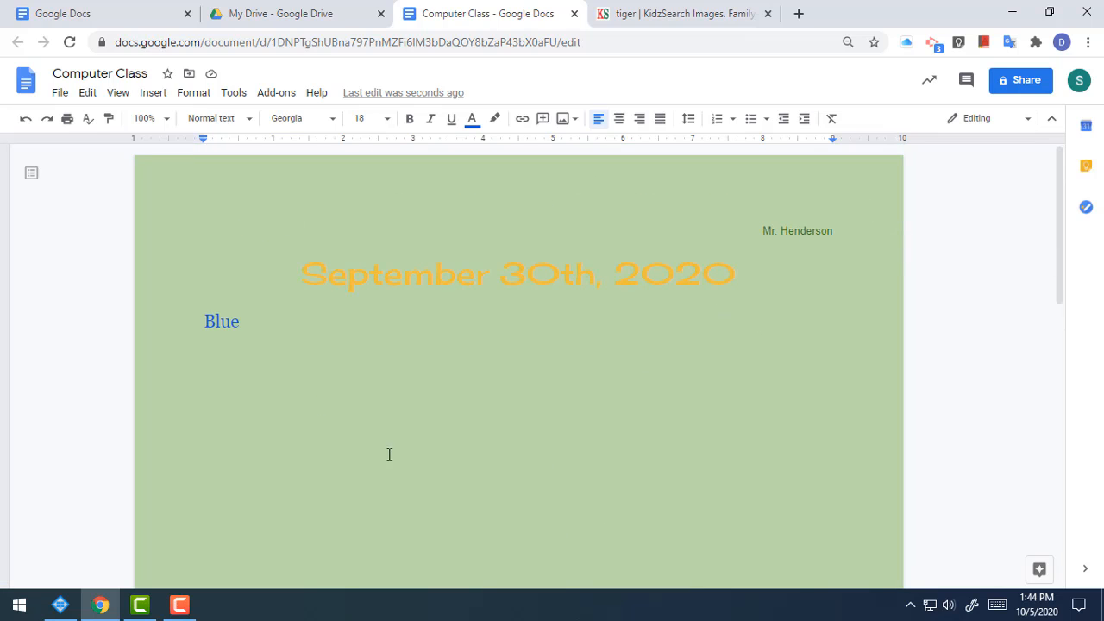
{"action": "scroll", "coordinate": [499, 474], "scroll_direction": "down", "scroll_amount": 2}
{"action": "scroll", "coordinate": [500, 474], "scroll_direction": "down", "scroll_amount": 2}
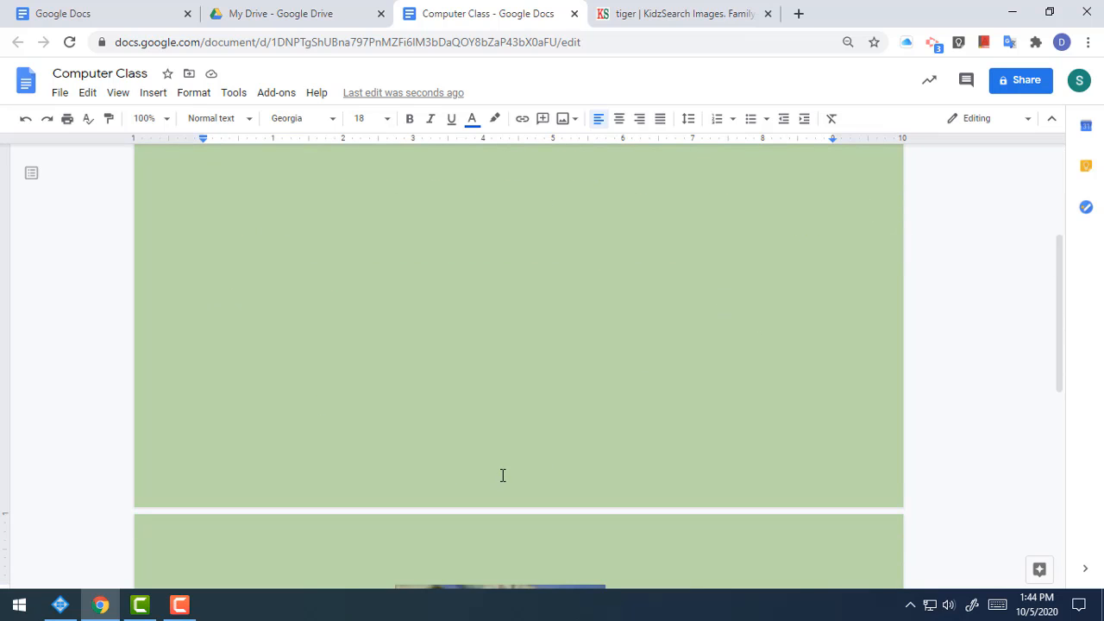
{"action": "scroll", "coordinate": [503, 475], "scroll_direction": "down", "scroll_amount": 5}
{"action": "scroll", "coordinate": [552, 470], "scroll_direction": "up", "scroll_amount": 6}
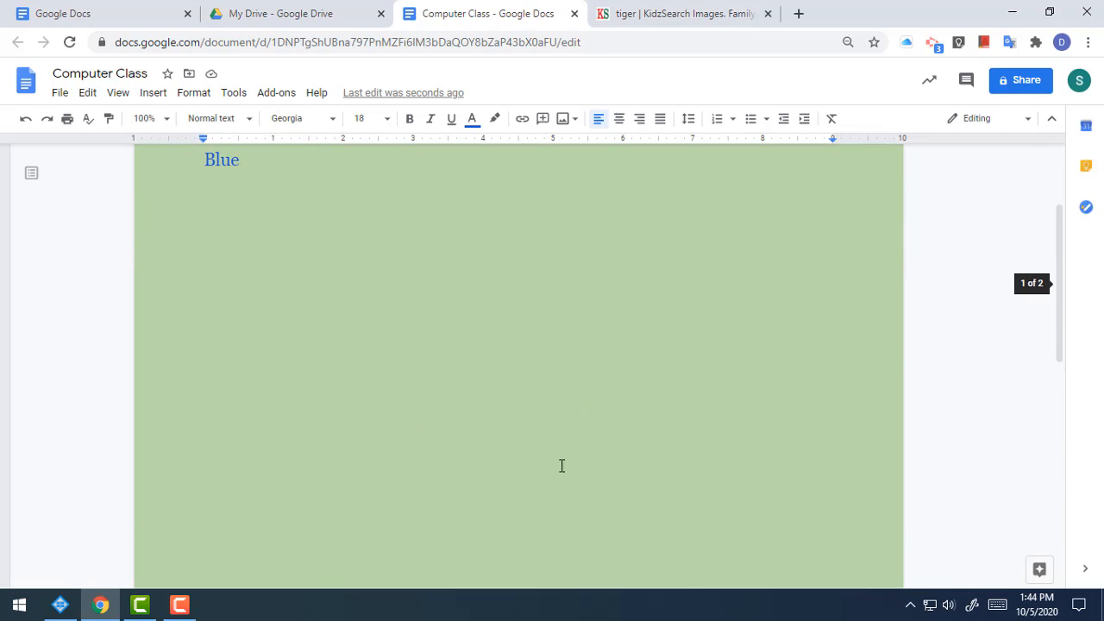
{"action": "scroll", "coordinate": [532, 401], "scroll_direction": "up", "scroll_amount": 2}
{"action": "scroll", "coordinate": [528, 394], "scroll_direction": "down", "scroll_amount": 12}
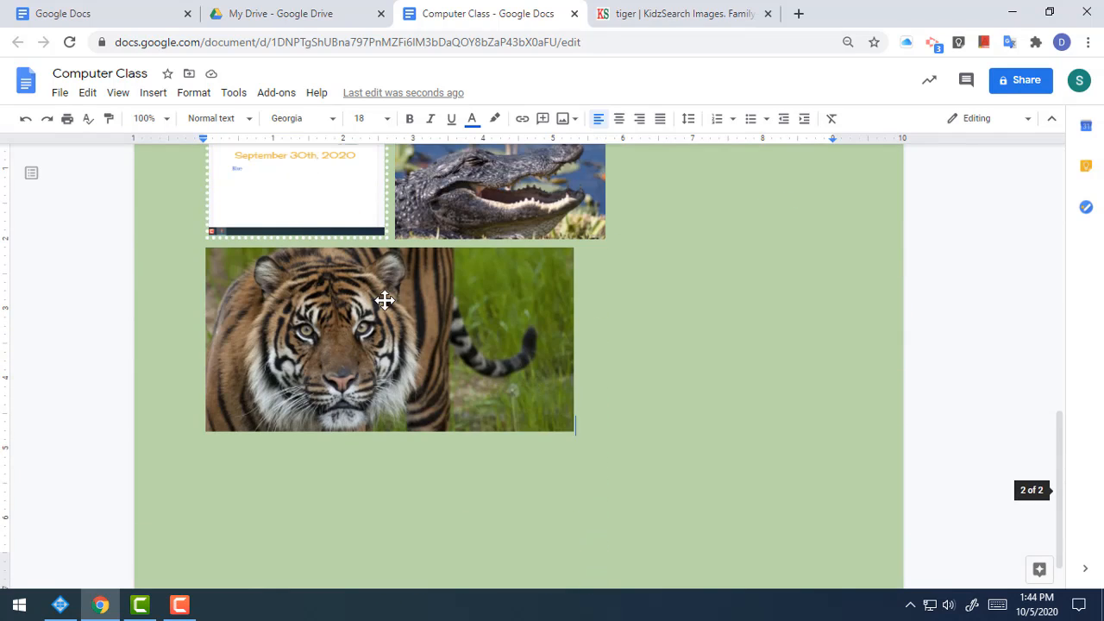
{"action": "scroll", "coordinate": [555, 390], "scroll_direction": "up", "scroll_amount": 12}
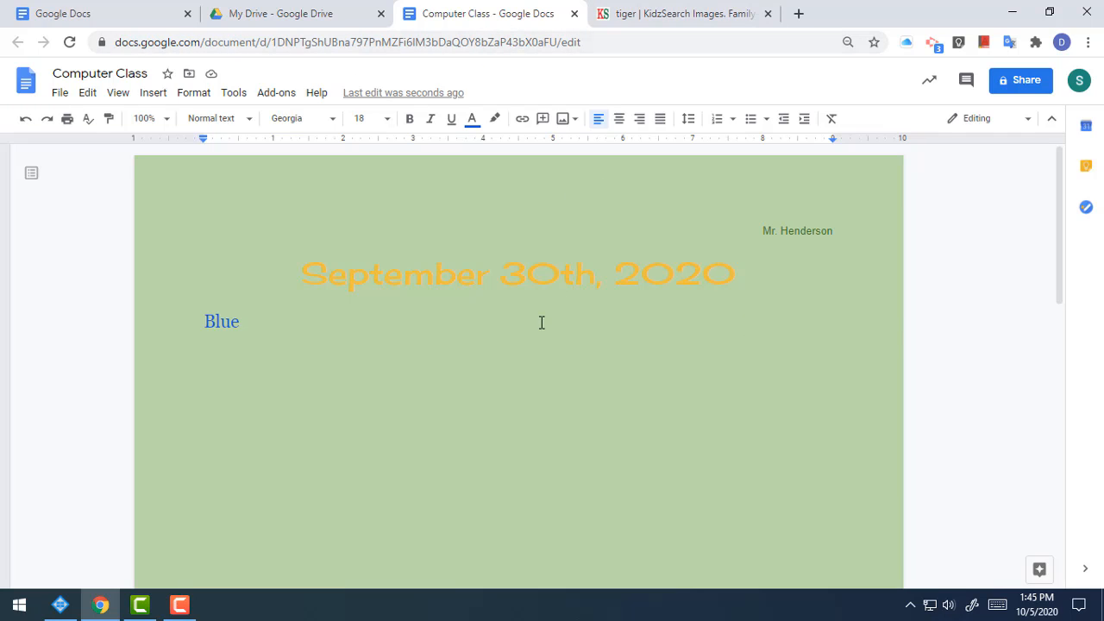
{"action": "scroll", "coordinate": [523, 335], "scroll_direction": "down", "scroll_amount": 20}
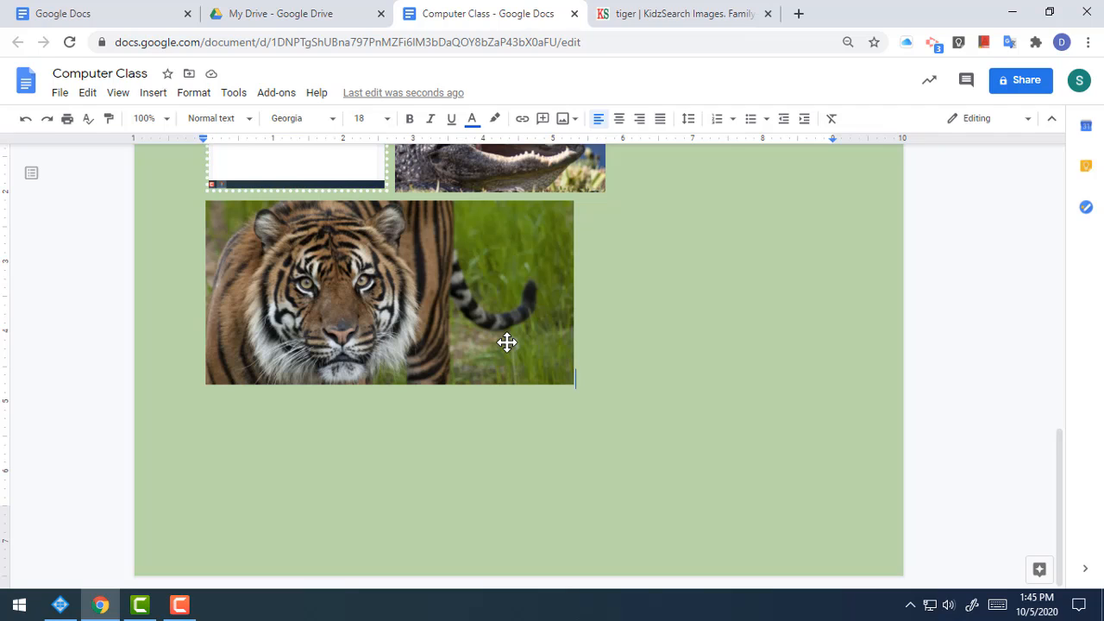
{"action": "scroll", "coordinate": [526, 343], "scroll_direction": "up", "scroll_amount": 10}
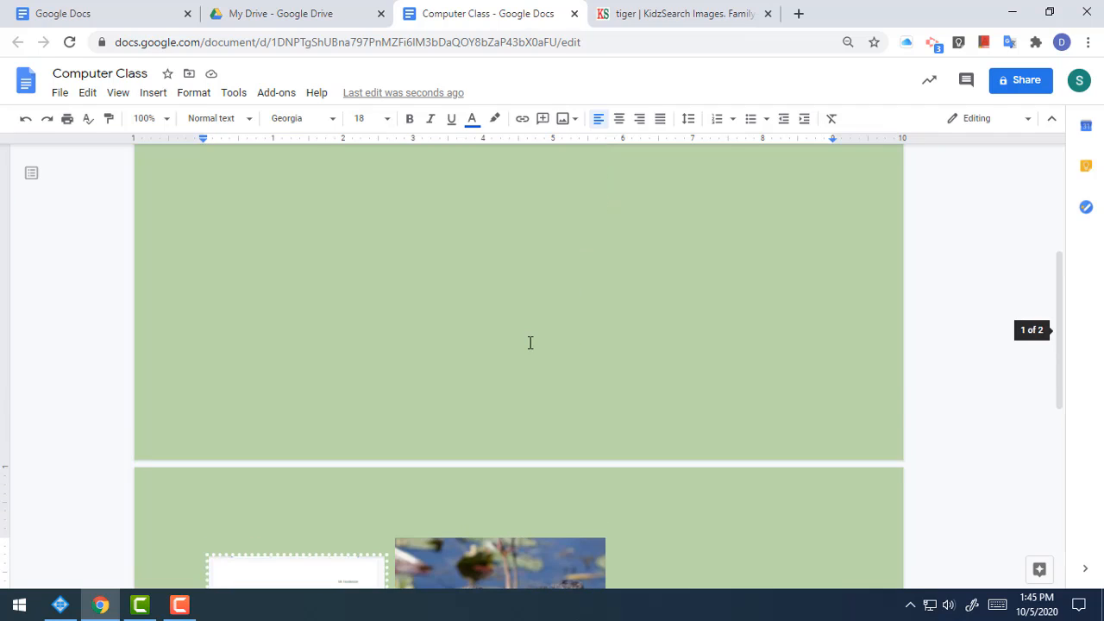
{"action": "scroll", "coordinate": [527, 345], "scroll_direction": "down", "scroll_amount": 10}
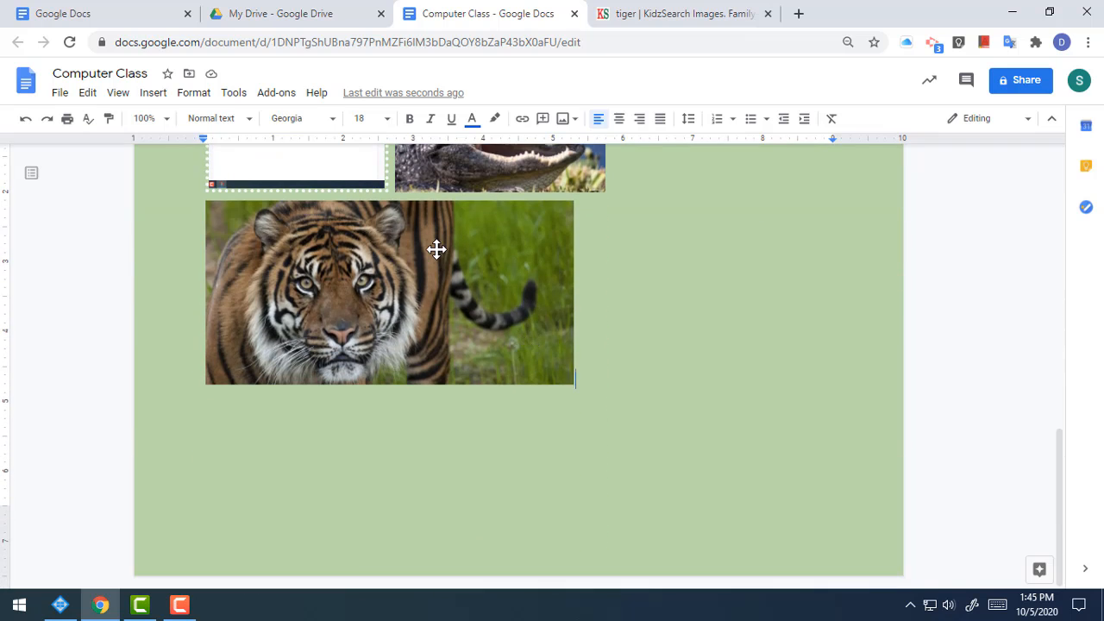
{"action": "scroll", "coordinate": [436, 249], "scroll_direction": "up", "scroll_amount": 5}
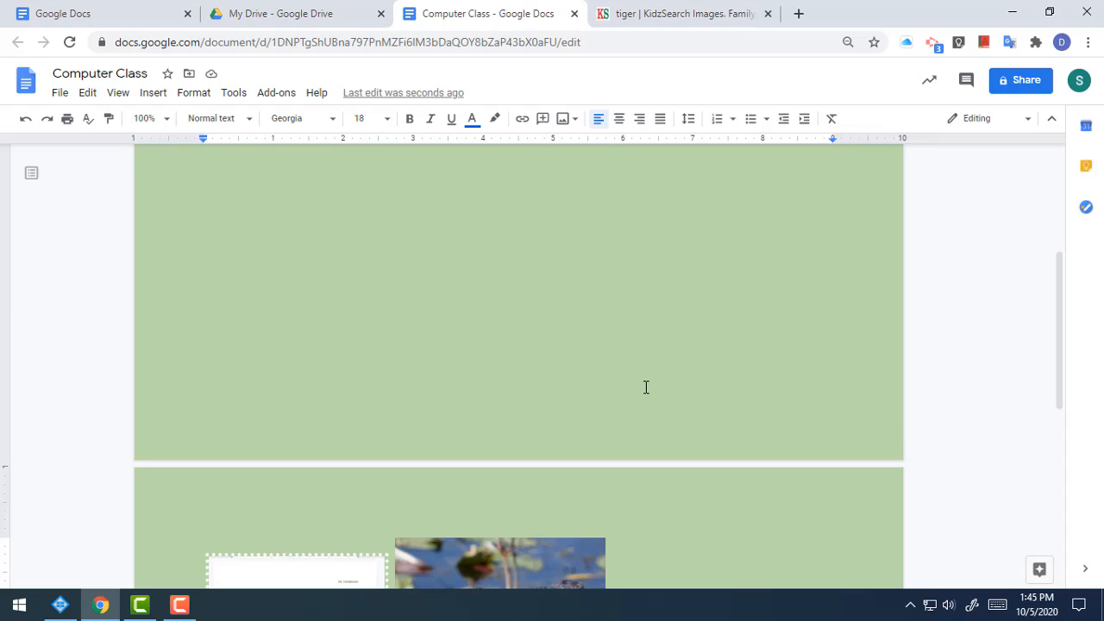
{"action": "scroll", "coordinate": [645, 387], "scroll_direction": "up", "scroll_amount": 7}
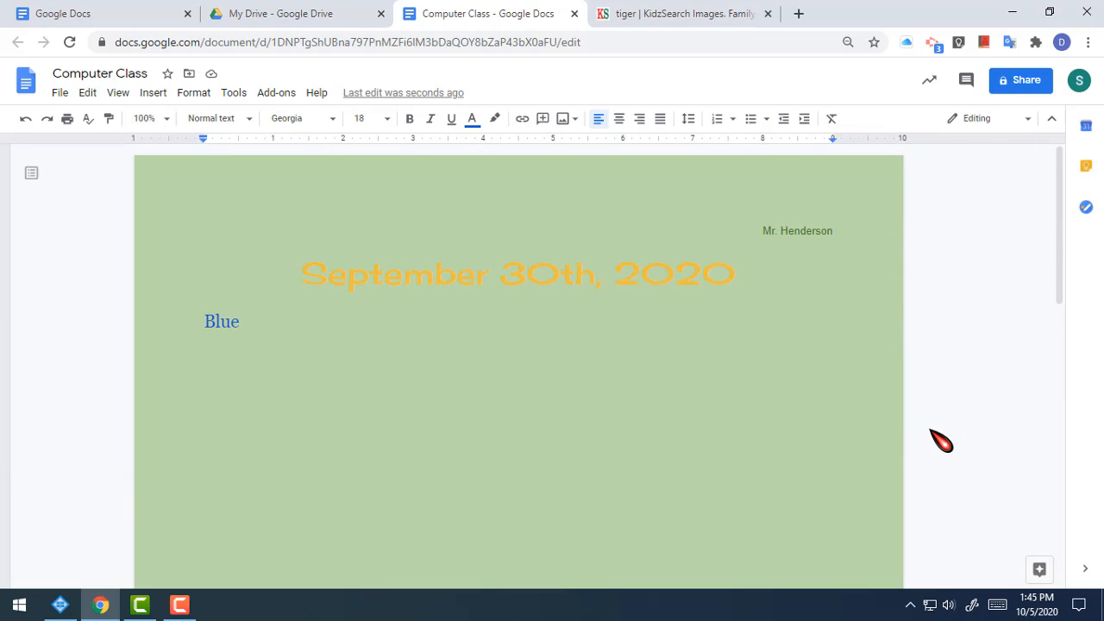
{"action": "left_click", "coordinate": [1036, 83]}
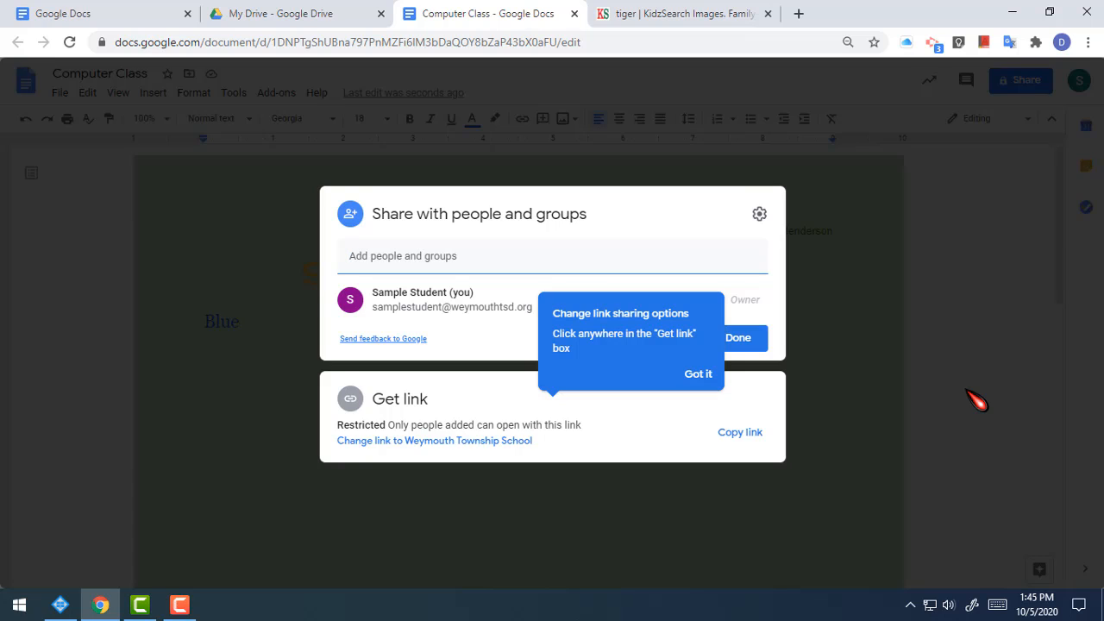
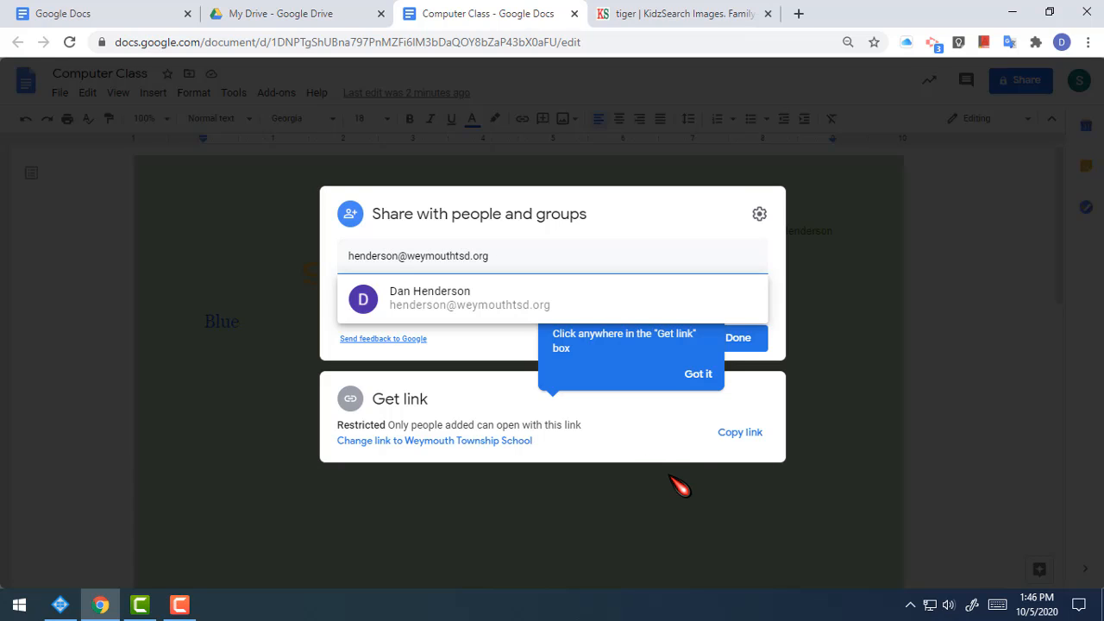
Step: Enter the teacher's school e-mail address under 'Add people and groups', then finish with Done
{"action": "left_click", "coordinate": [700, 376]}
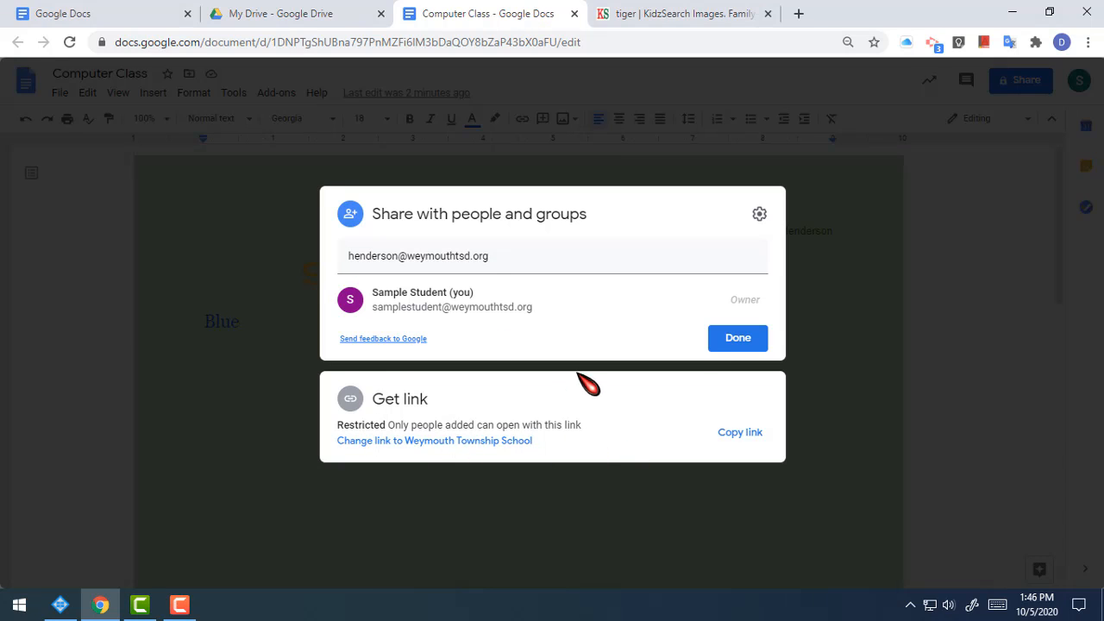
{"action": "left_click", "coordinate": [738, 338]}
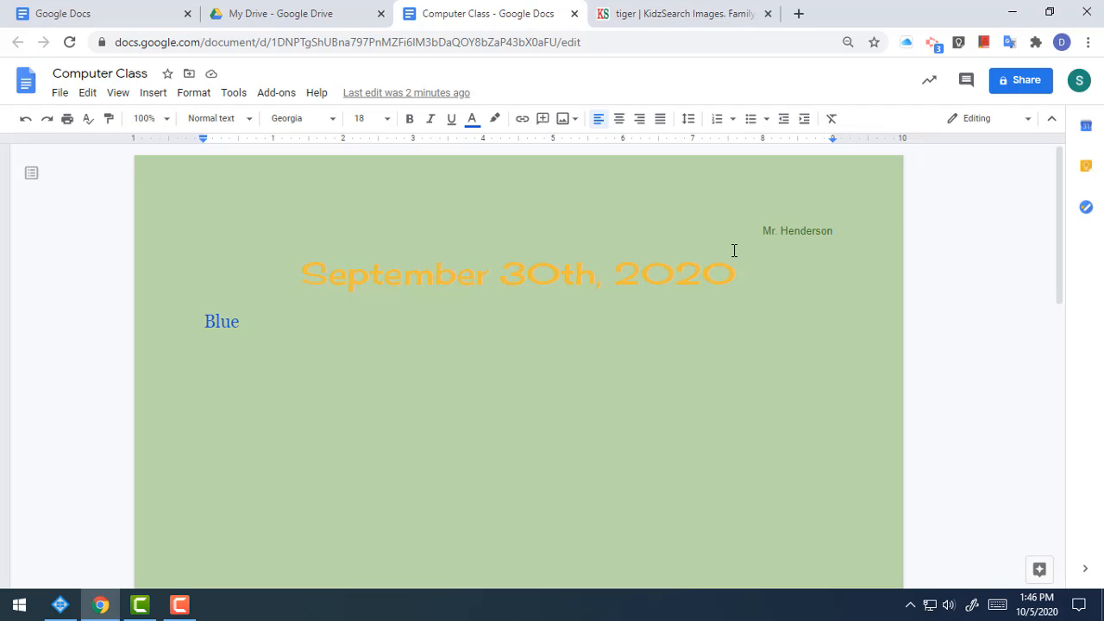
Step: Close the Docs and KidzSearch tabs and launch Gmail from Drive's Google apps grid
{"action": "left_click", "coordinate": [574, 14]}
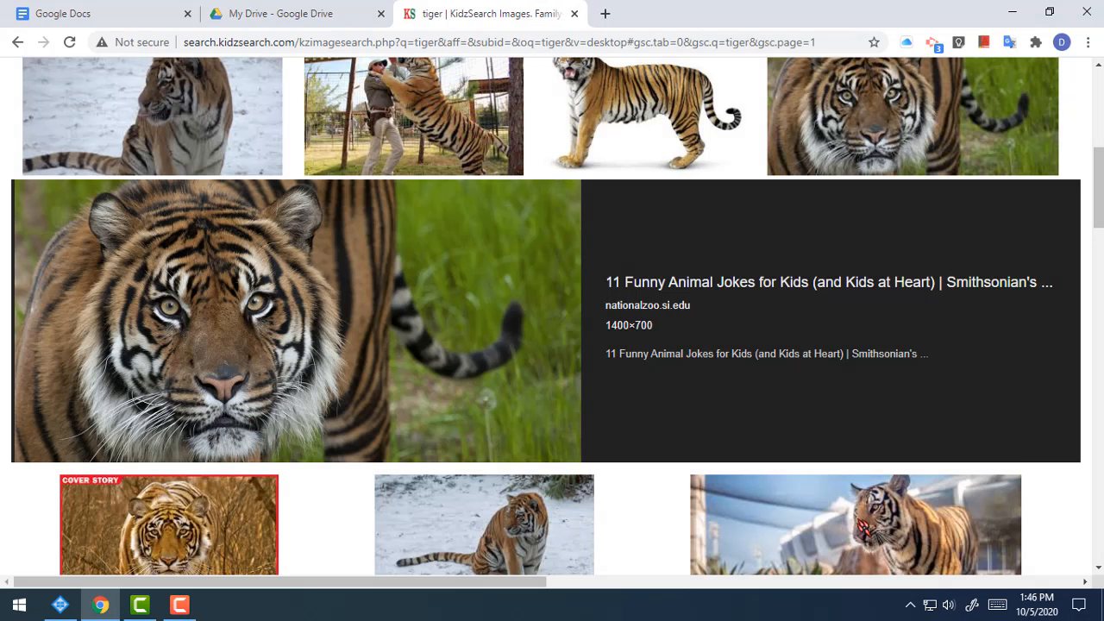
{"action": "key", "text": "ctrl+w"}
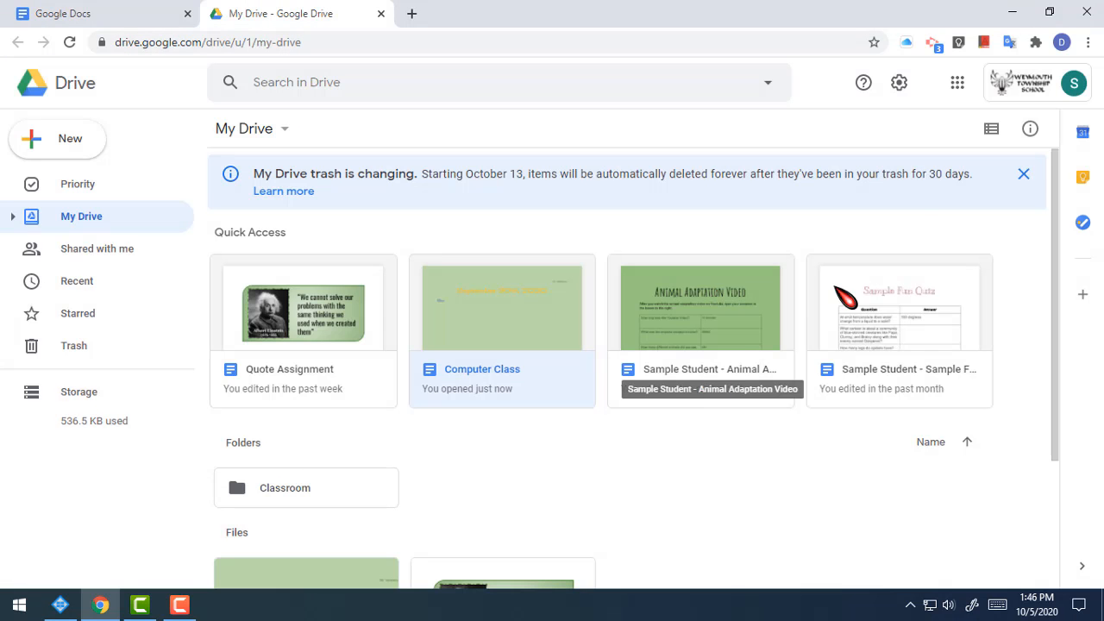
{"action": "left_click", "coordinate": [955, 84]}
{"action": "left_click", "coordinate": [969, 146]}
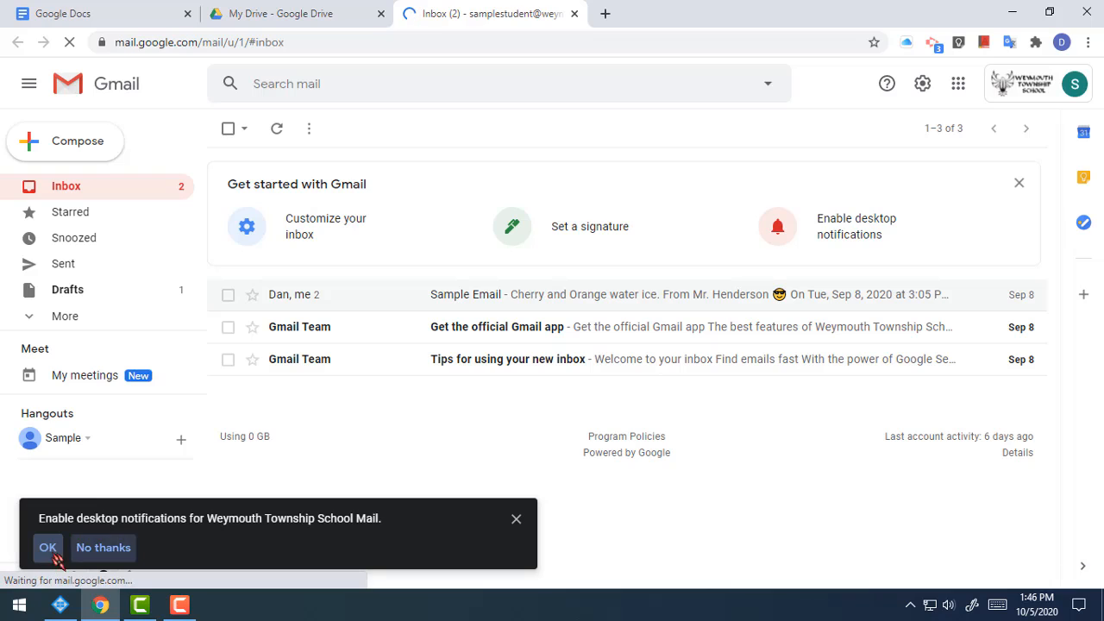
Step: Enable Gmail desktop notifications and dismiss the confirmation bar
{"action": "left_click", "coordinate": [49, 549]}
{"action": "left_click", "coordinate": [267, 135]}
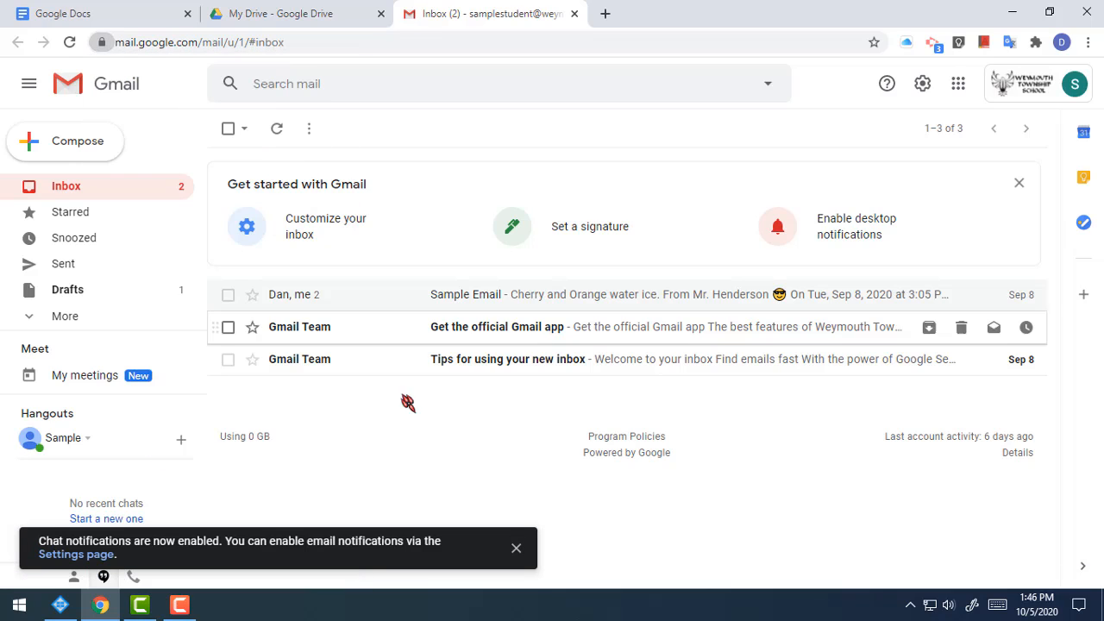
{"action": "left_click", "coordinate": [515, 548]}
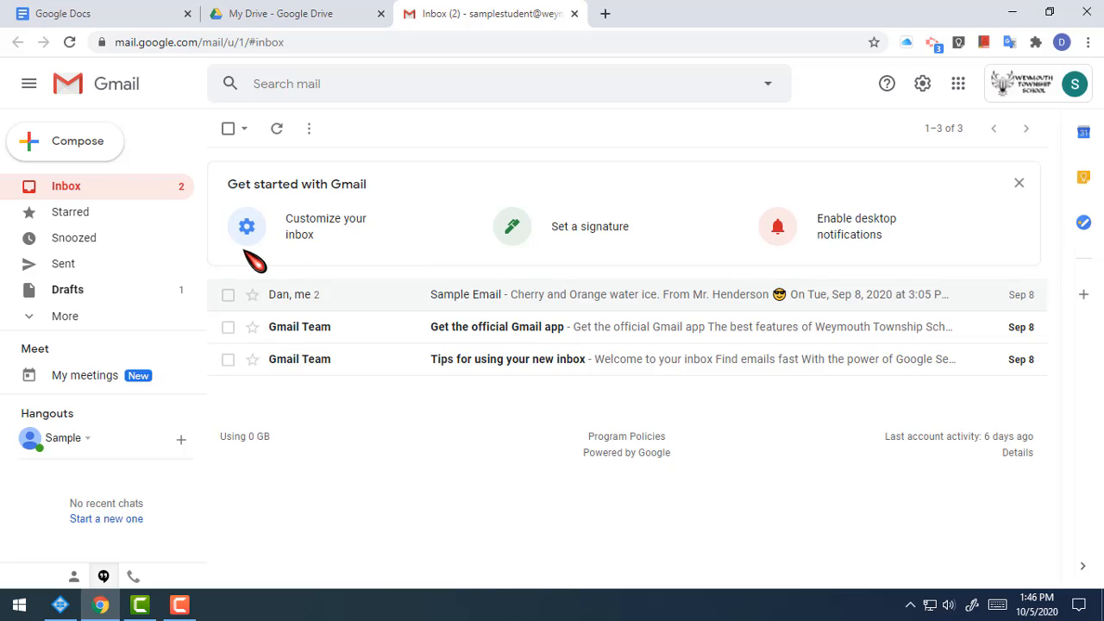
Step: Compose an email to the teacher with subject 'Google Doc' and body 'Here is my finished Google Doc'
{"action": "left_click", "coordinate": [52, 147]}
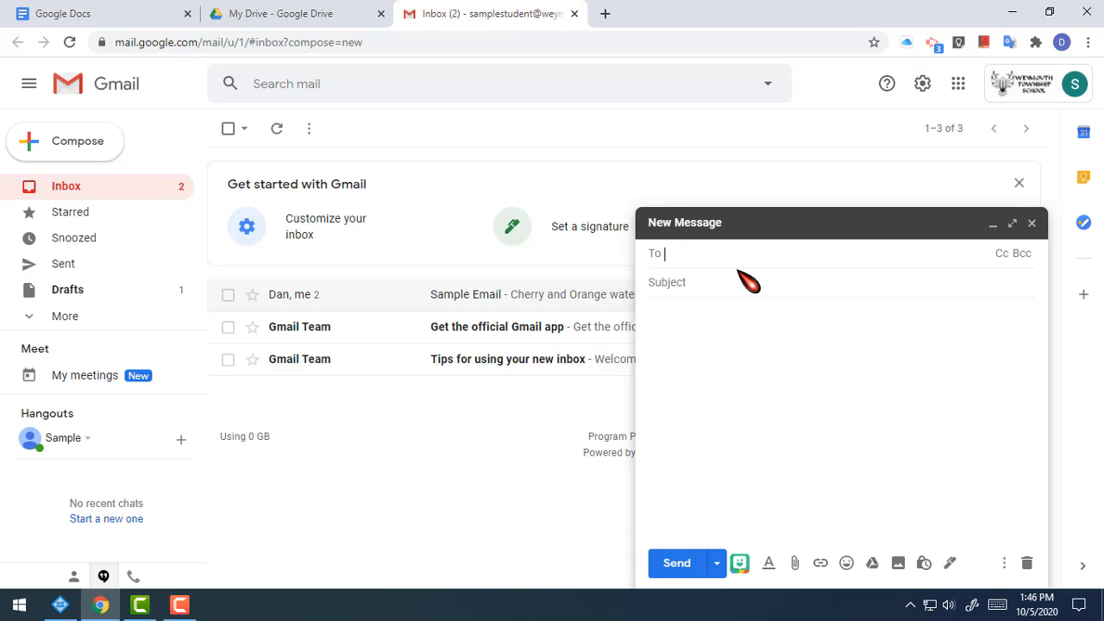
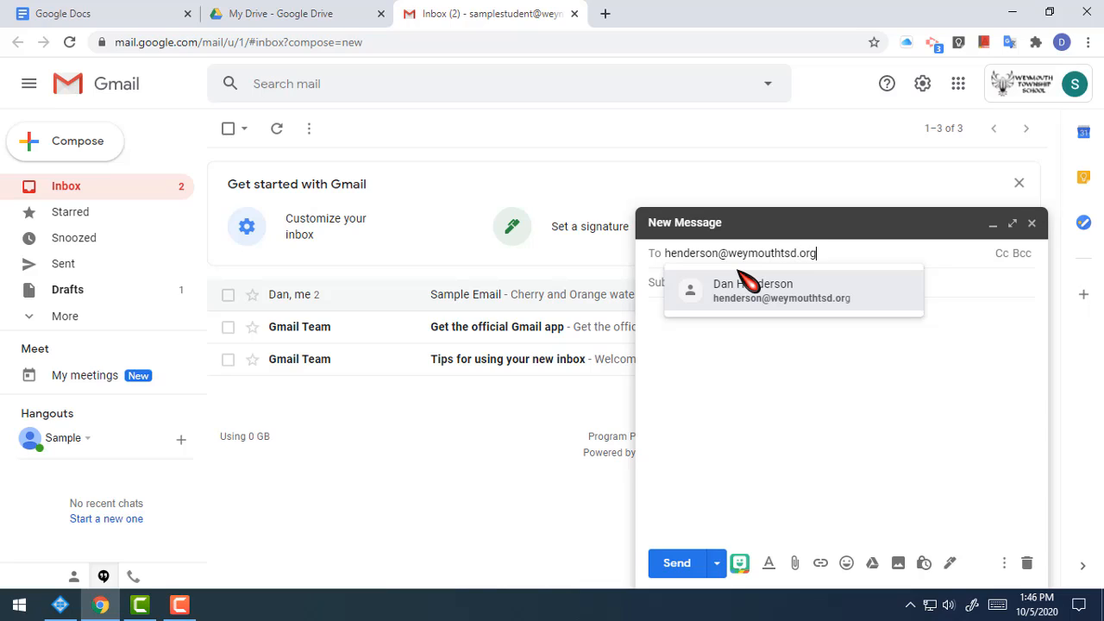
{"action": "key", "text": "Return"}
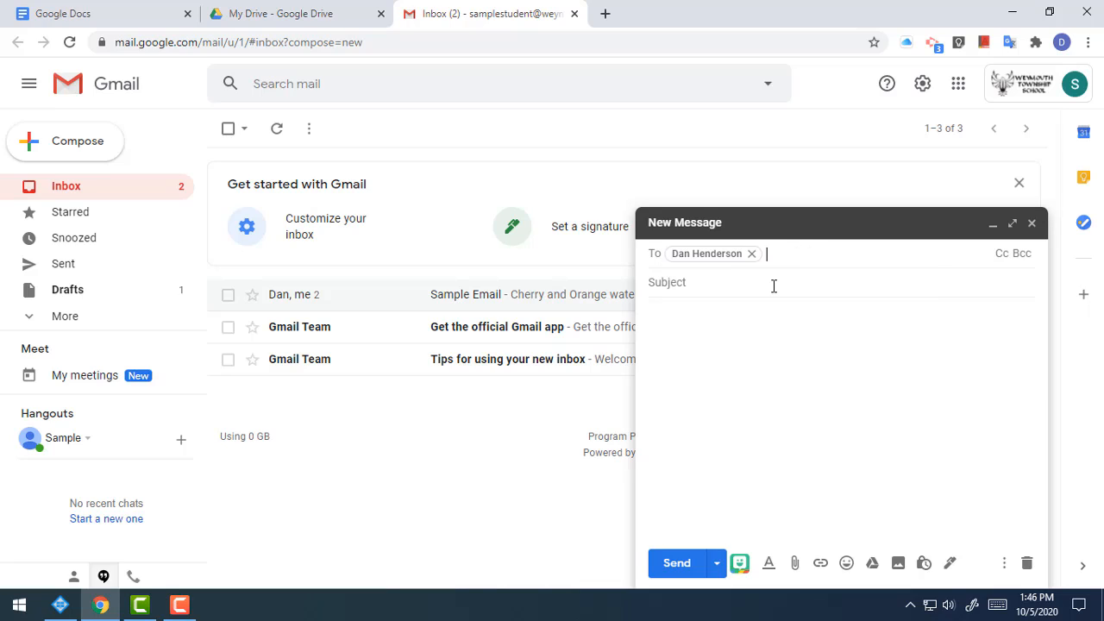
{"action": "left_click", "coordinate": [773, 282]}
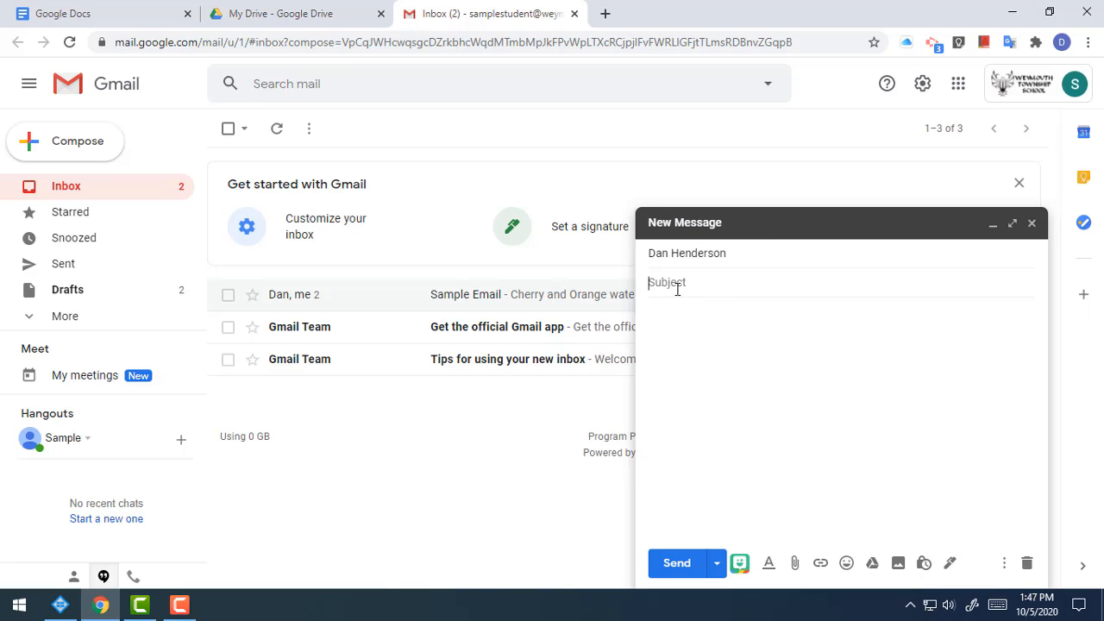
{"action": "type", "text": "Google Doc"}
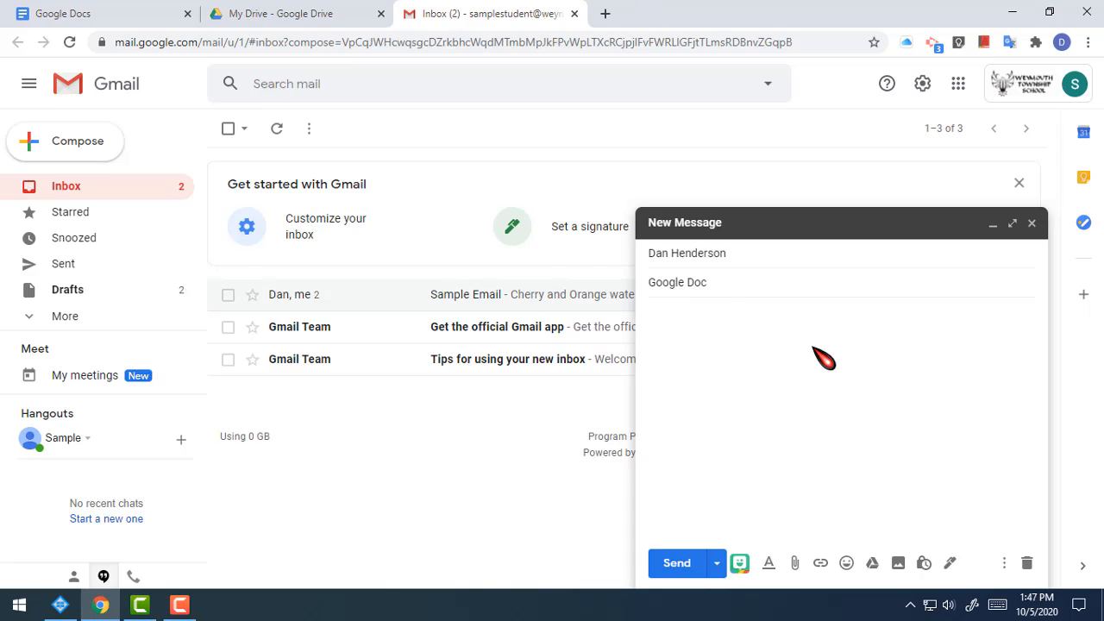
{"action": "left_click", "coordinate": [785, 320]}
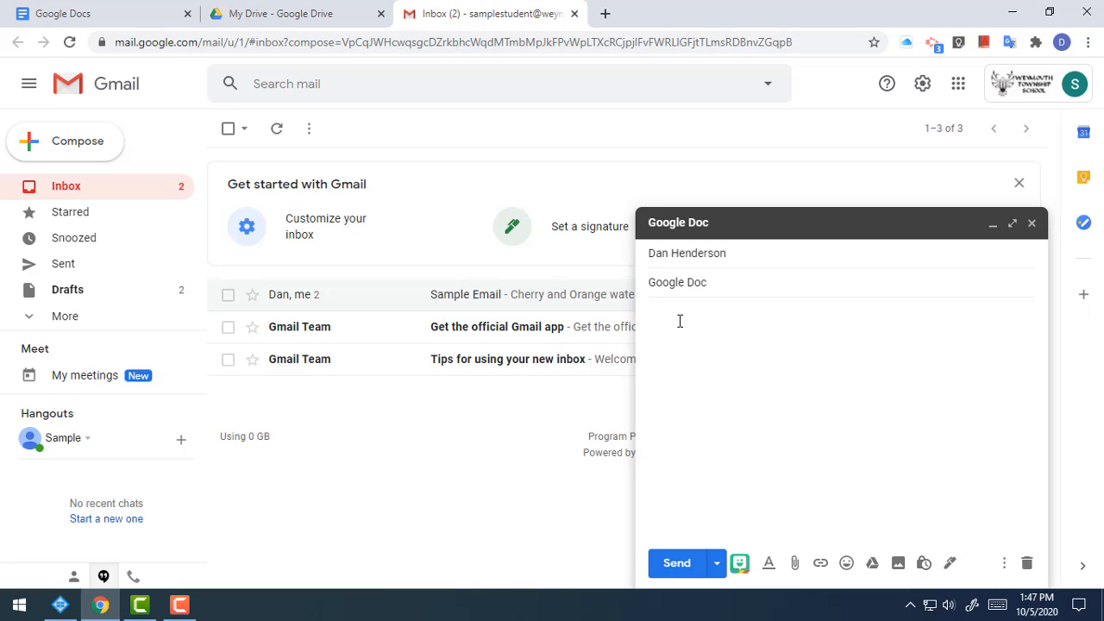
{"action": "type", "text": "ere is my finished Google Doc."}
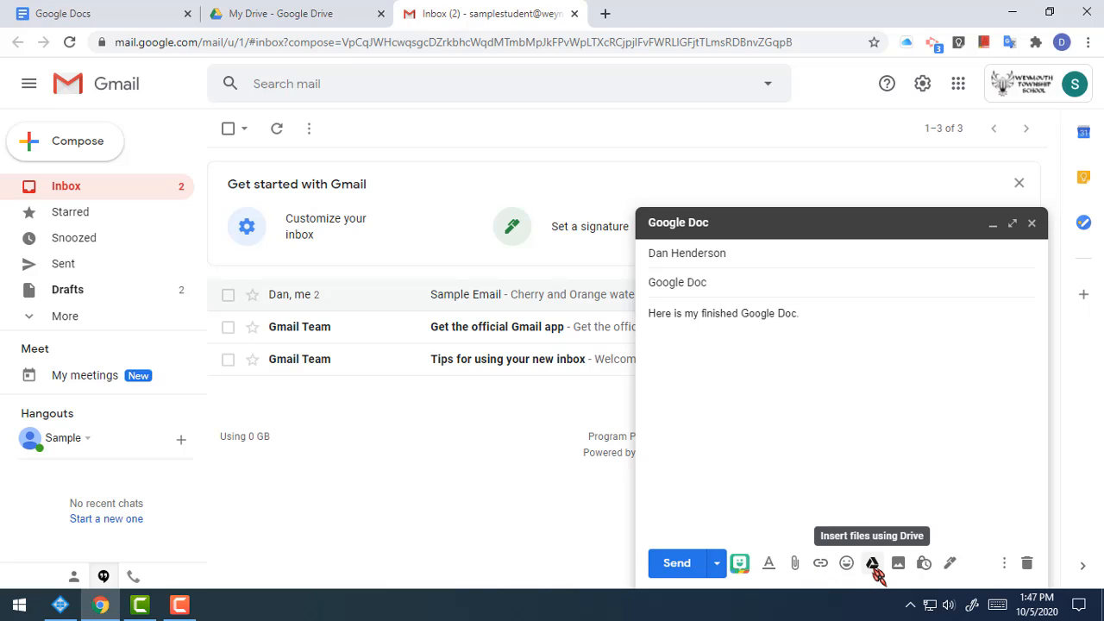
Step: Insert the Computer Class Drive link and send the email, granting the teacher view access
{"action": "left_click", "coordinate": [872, 564]}
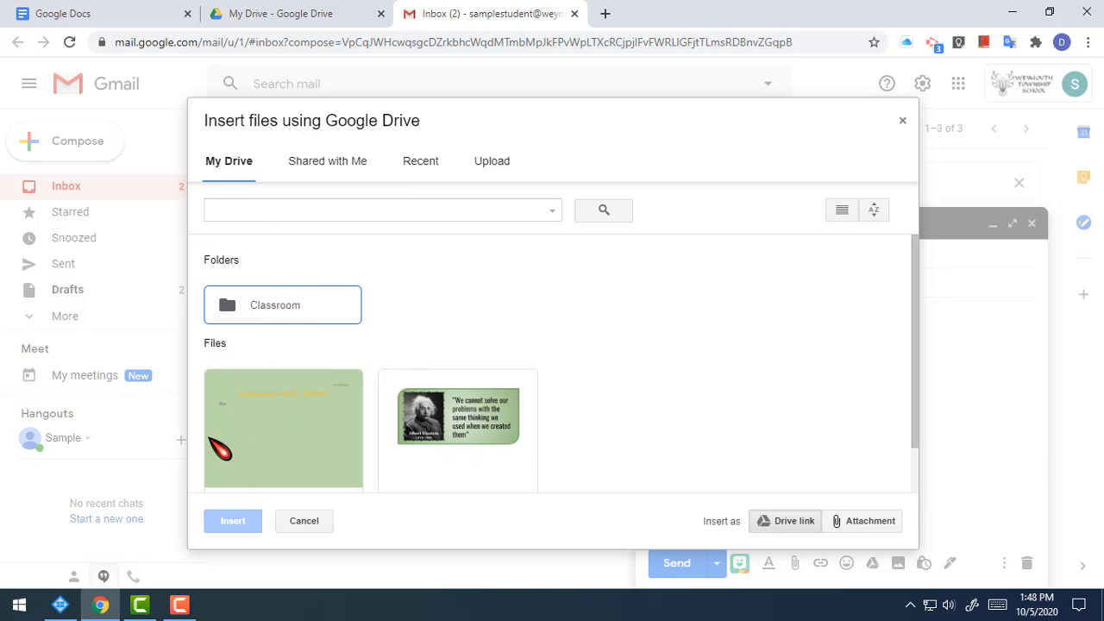
{"action": "left_click", "coordinate": [323, 422]}
{"action": "left_click", "coordinate": [234, 522]}
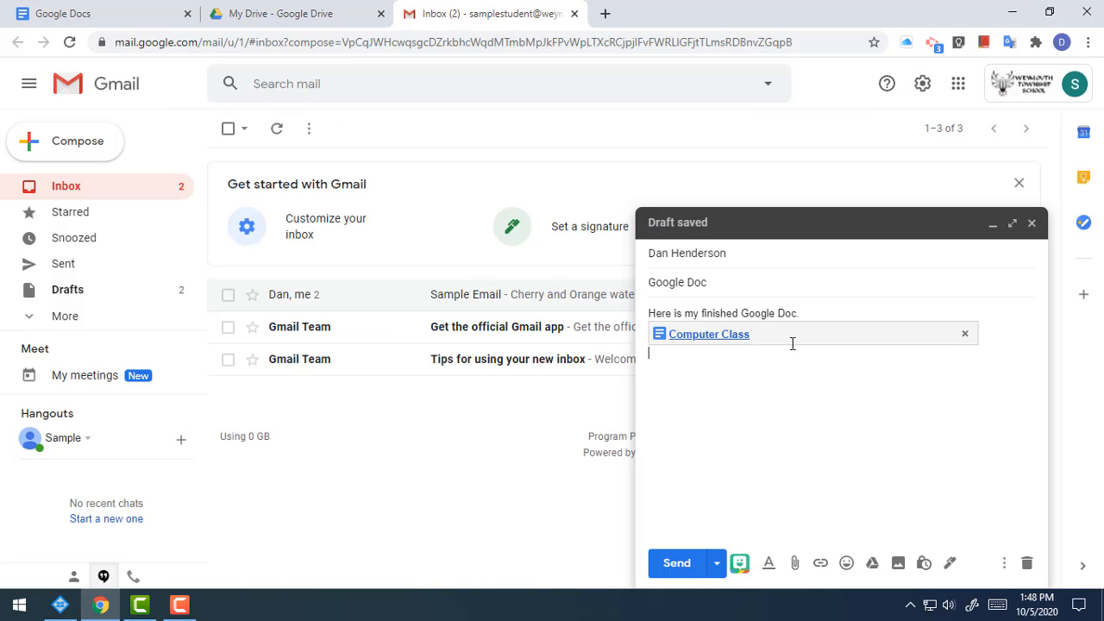
{"action": "left_click", "coordinate": [678, 564]}
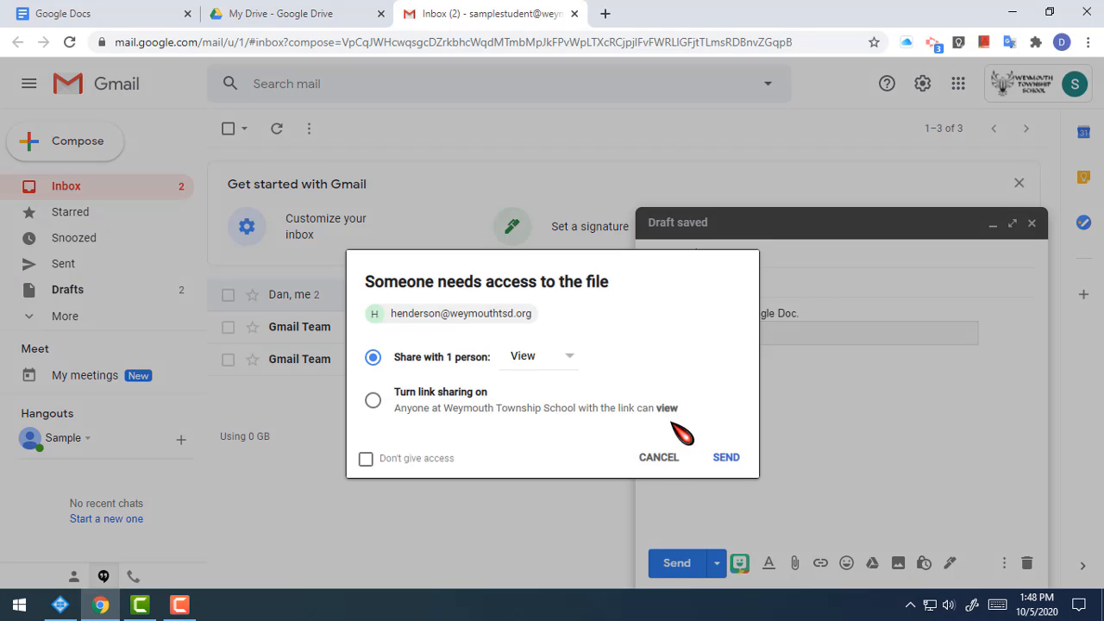
{"action": "left_click", "coordinate": [739, 456]}
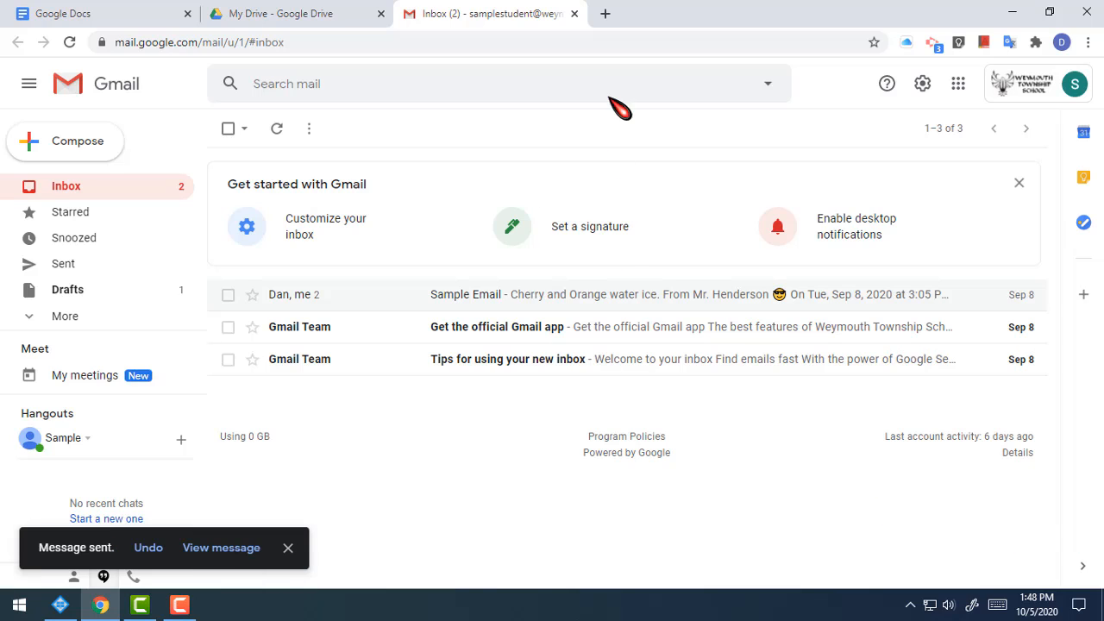
Step: Close the Gmail tab to get back to My Drive
{"action": "left_click", "coordinate": [574, 14]}
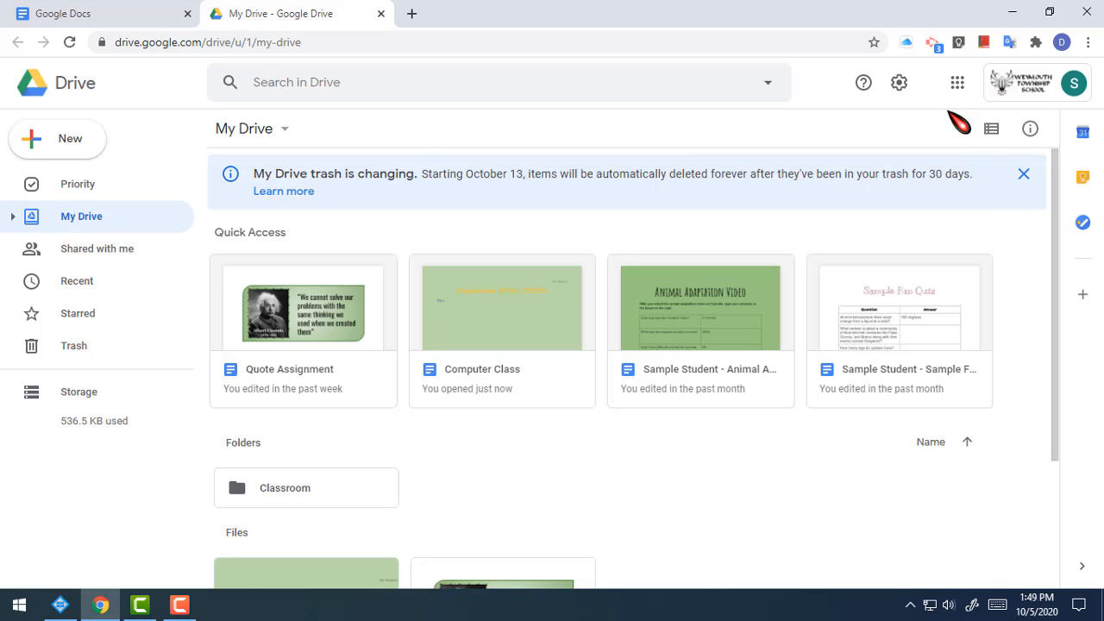
Step: Launch Classroom, enter the Sample class's Classwork, and view the 'Attach Google Doc to This Assignment' assignment
{"action": "left_click", "coordinate": [957, 84]}
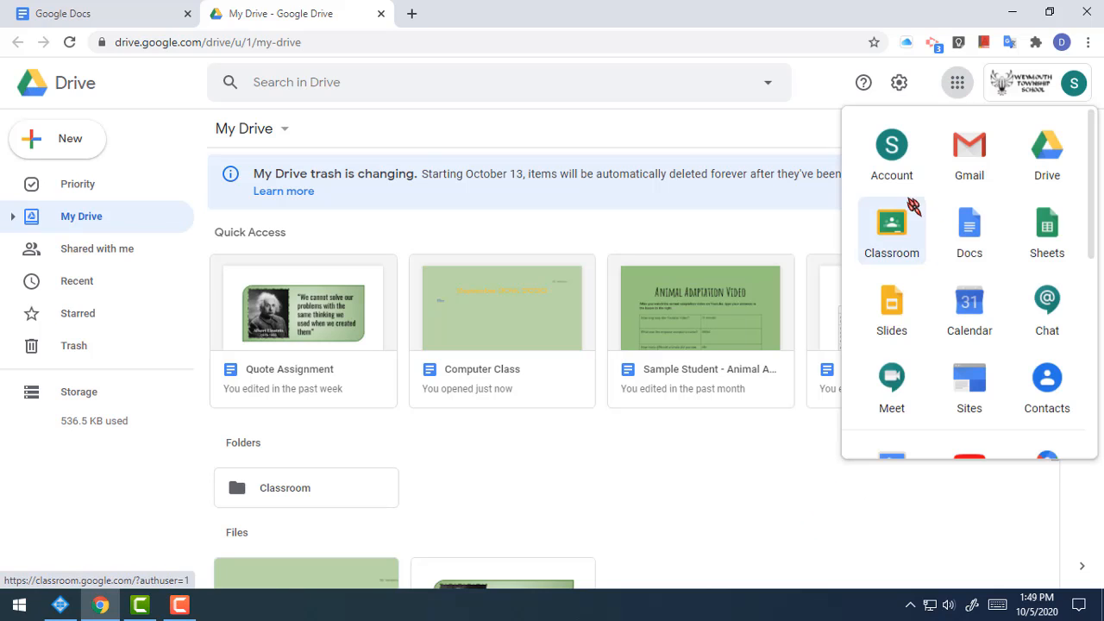
{"action": "left_click", "coordinate": [880, 226]}
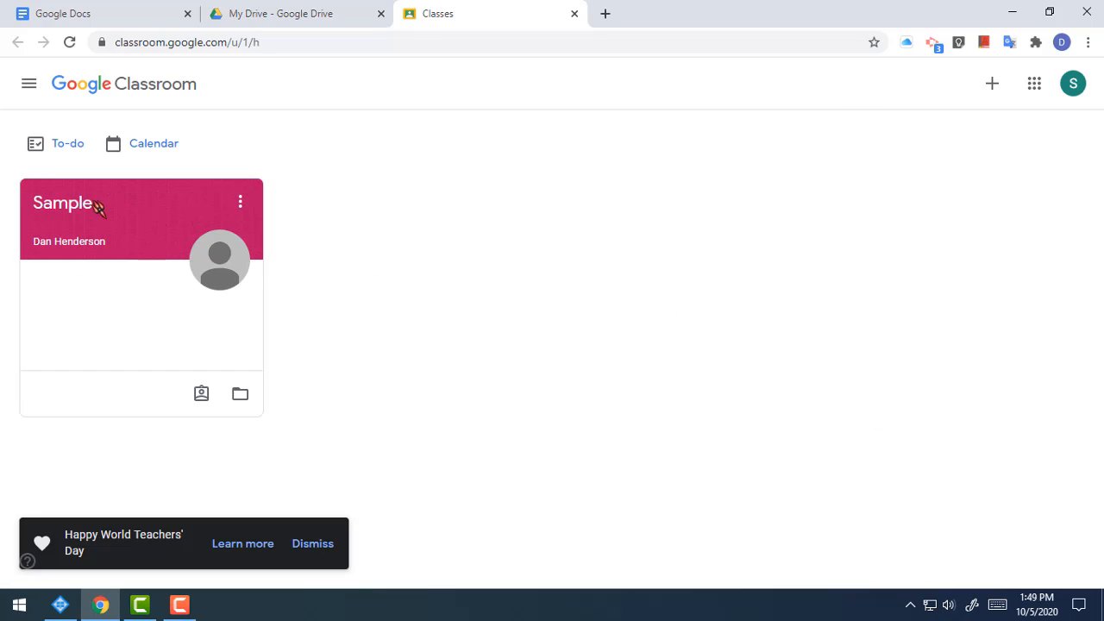
{"action": "left_click", "coordinate": [60, 205]}
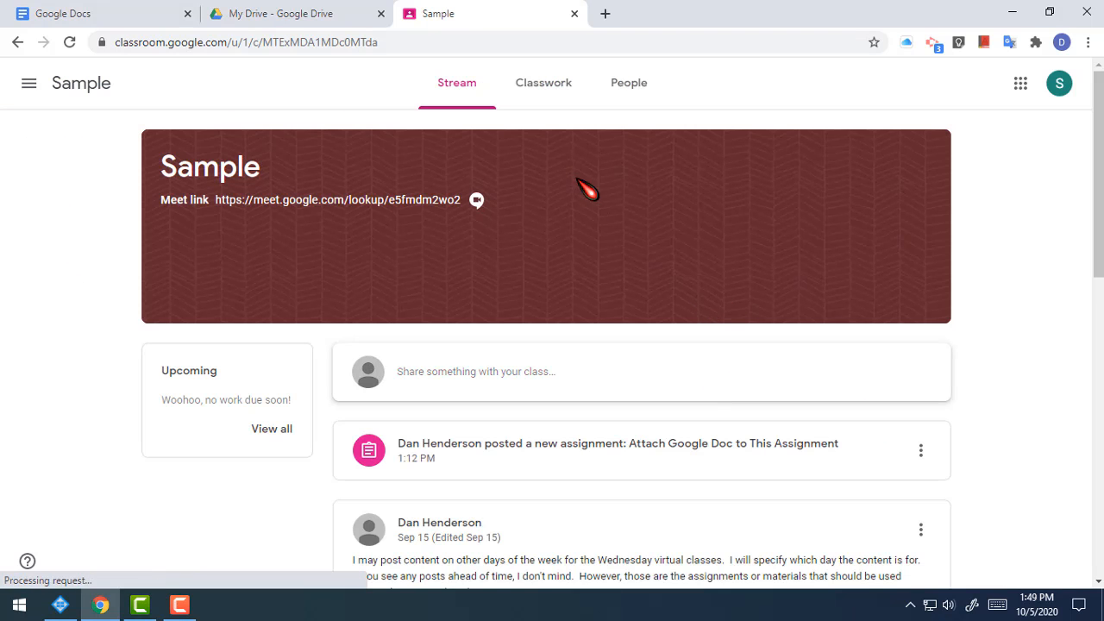
{"action": "left_click", "coordinate": [545, 87]}
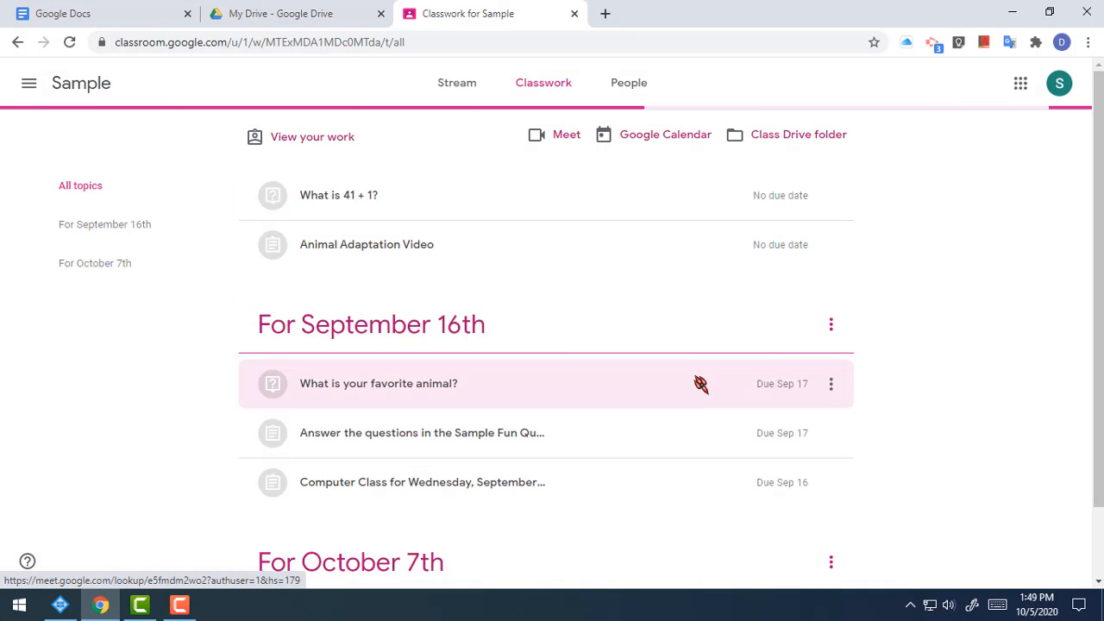
{"action": "scroll", "coordinate": [697, 385], "scroll_direction": "down", "scroll_amount": 1}
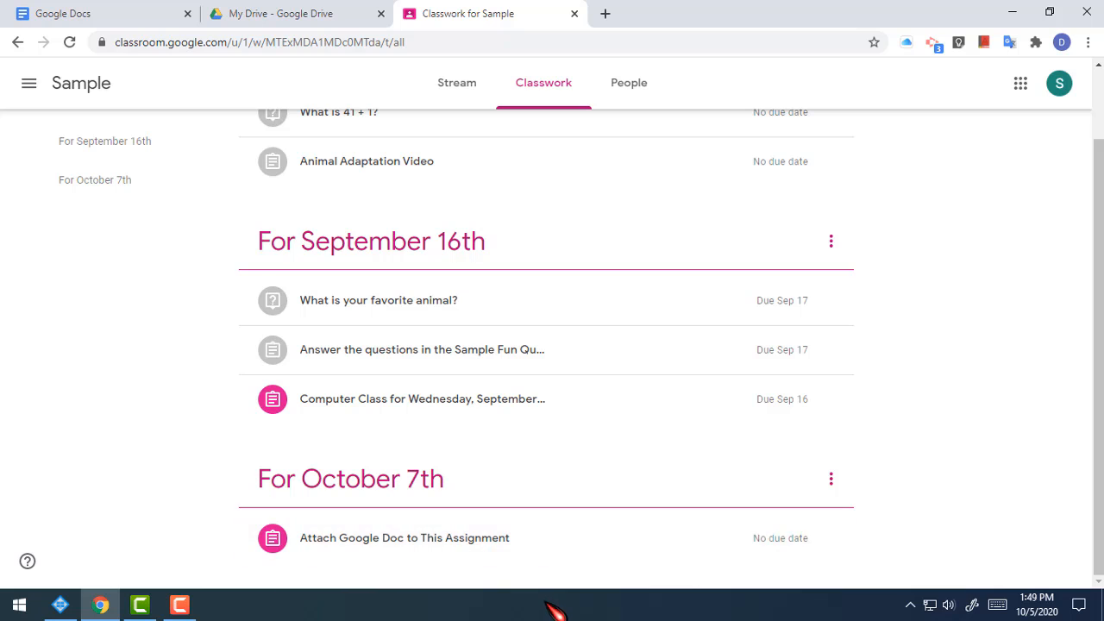
{"action": "left_click", "coordinate": [456, 544]}
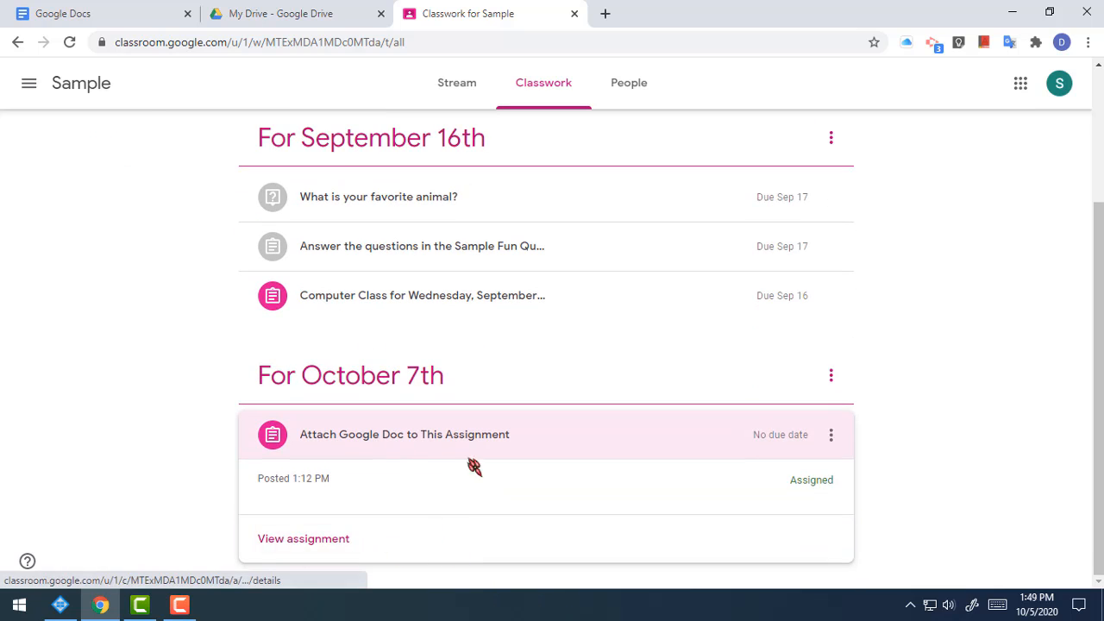
{"action": "left_click", "coordinate": [297, 542]}
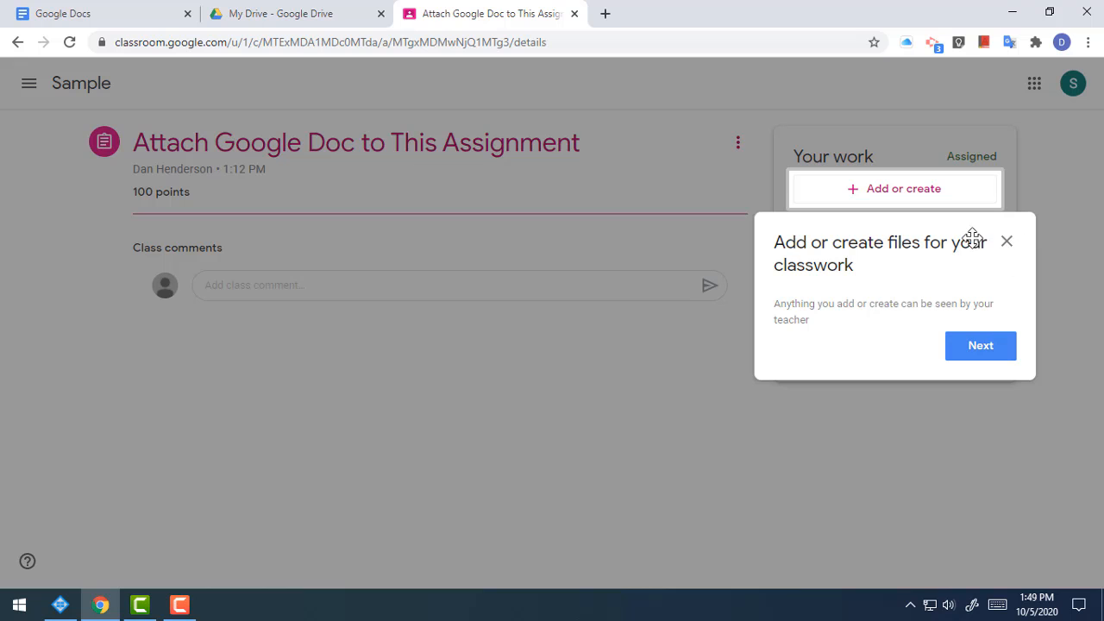
Step: Insert the 'Computer Class' document from Google Drive's Recent files as the assignment's work
{"action": "left_click", "coordinate": [1007, 244]}
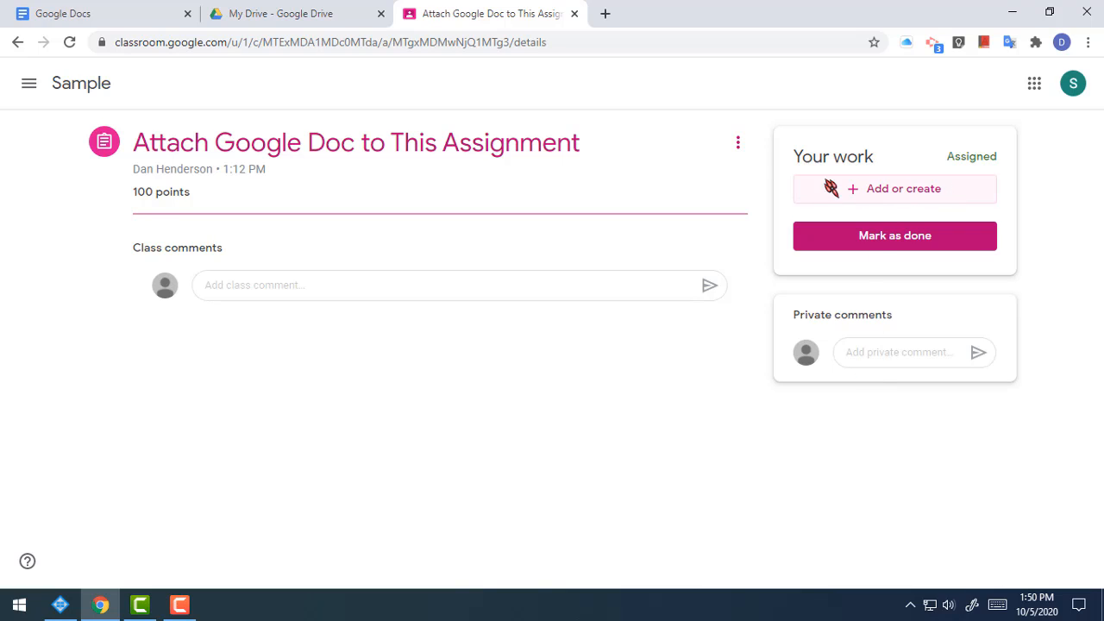
{"action": "left_click", "coordinate": [893, 191]}
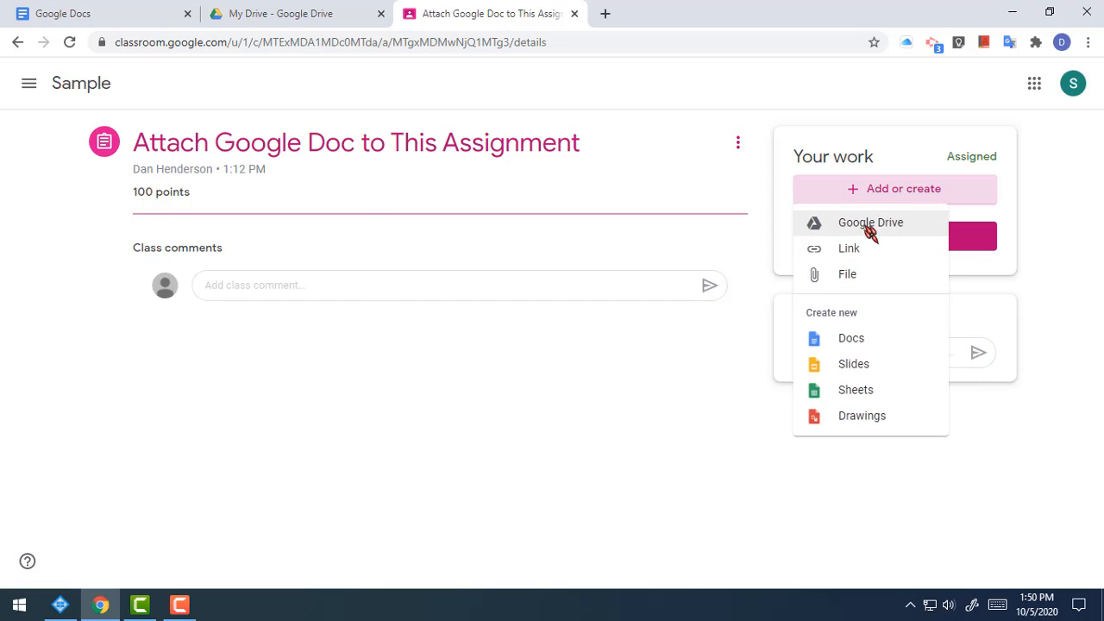
{"action": "left_click", "coordinate": [888, 224]}
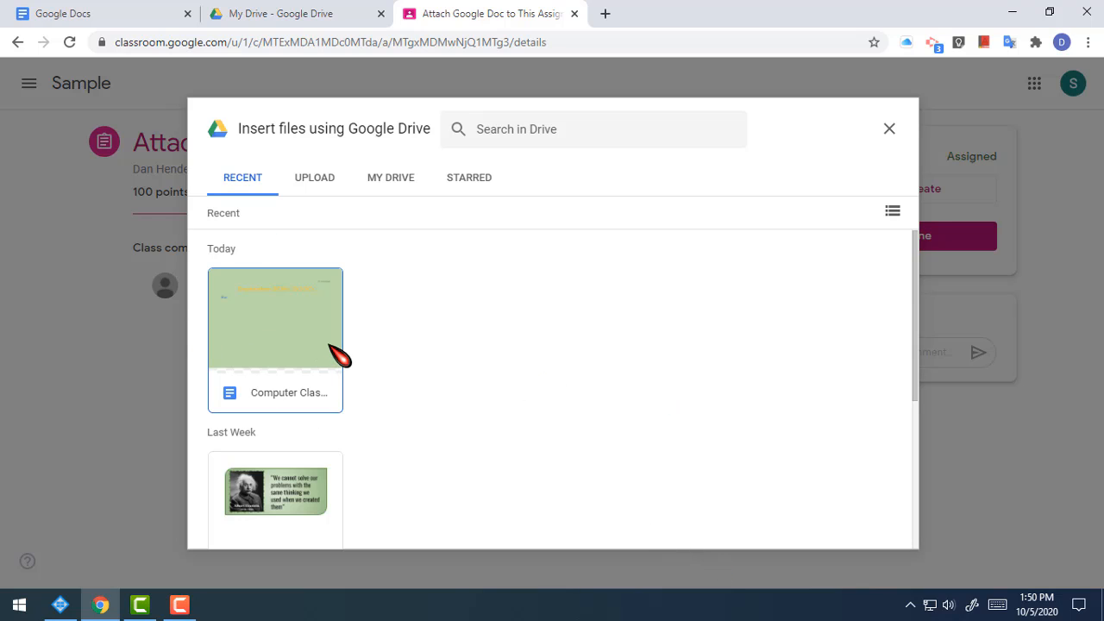
{"action": "left_click", "coordinate": [312, 342]}
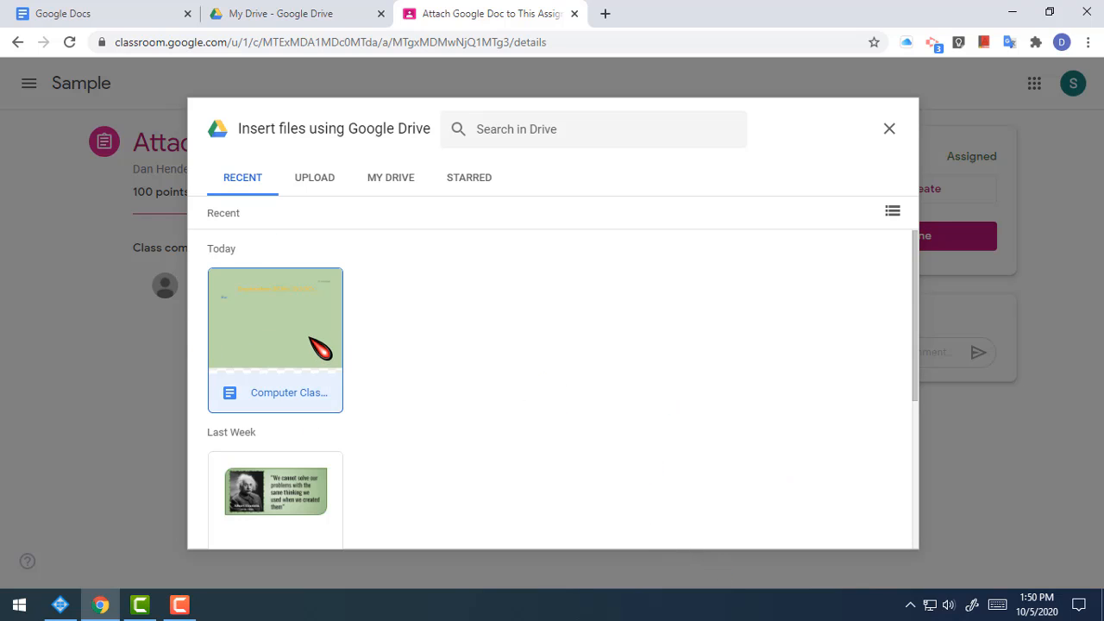
{"action": "left_click", "coordinate": [870, 528]}
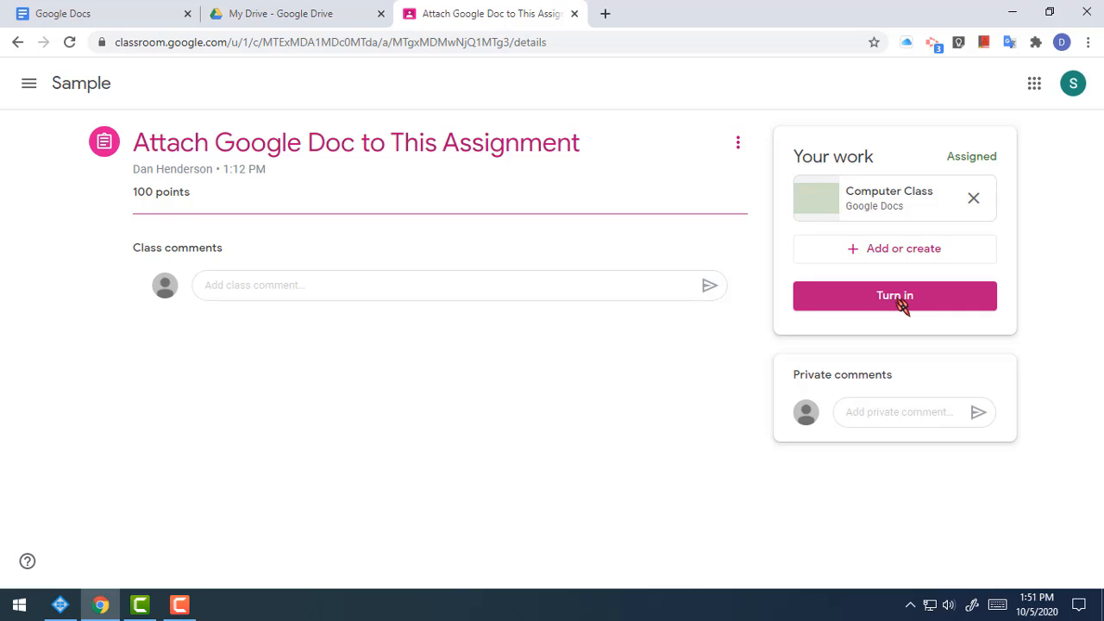
Step: Submit the assignment with the 'Computer Class' doc and confirm turning it in
{"action": "left_click", "coordinate": [901, 303]}
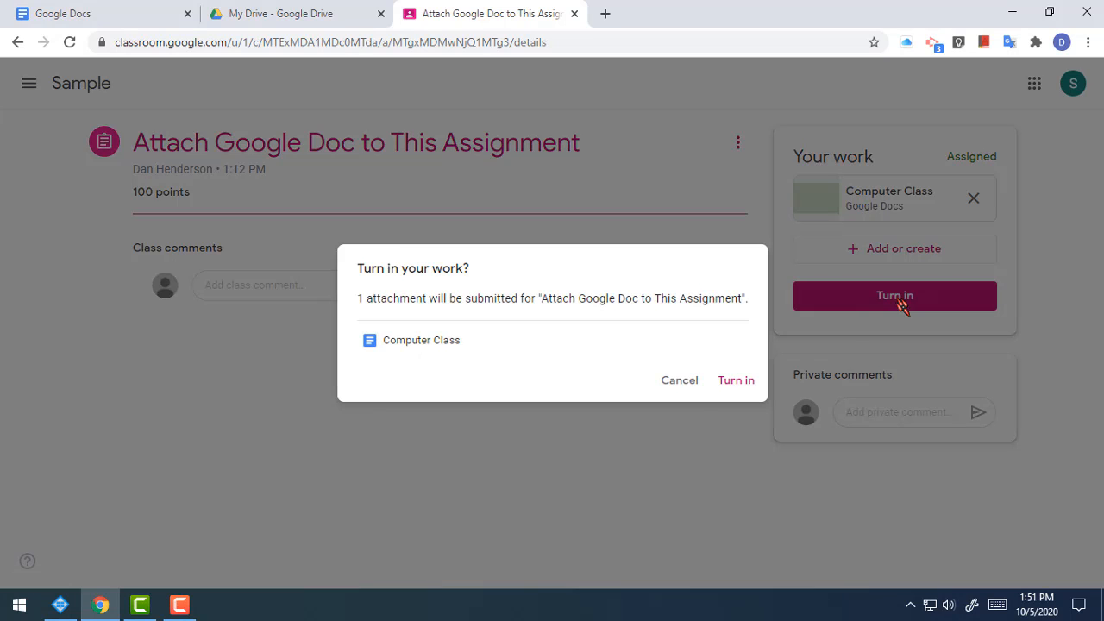
{"action": "left_click", "coordinate": [733, 380]}
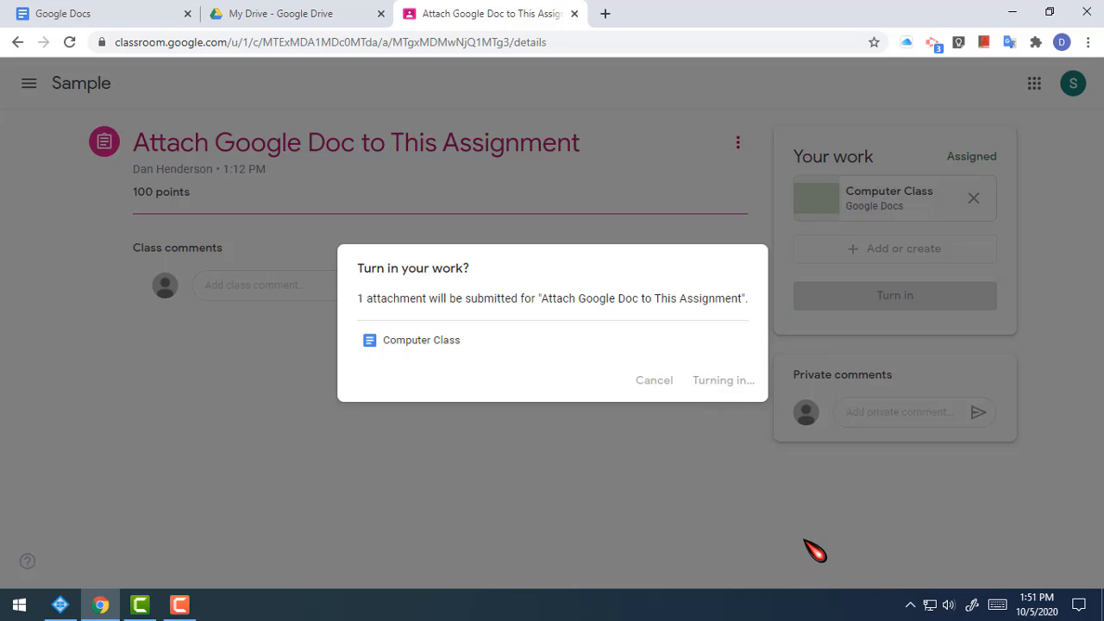